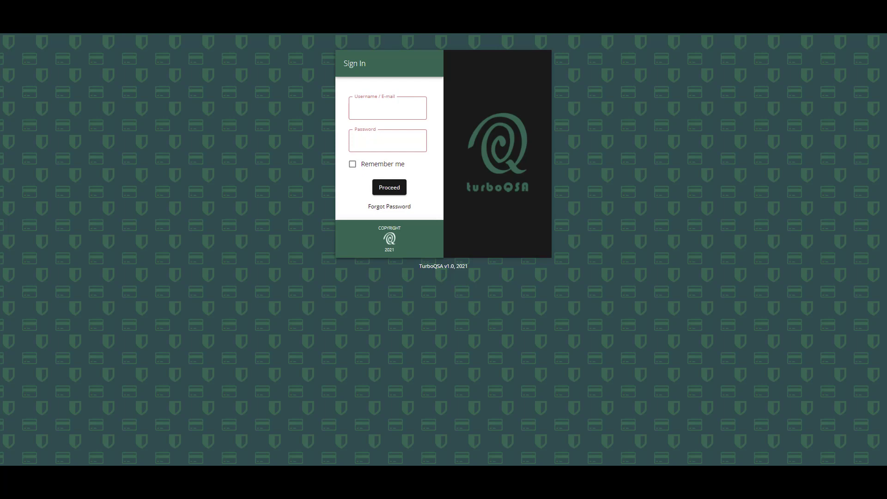
- Sign in with the username getstarted and the account password
click(414, 109)
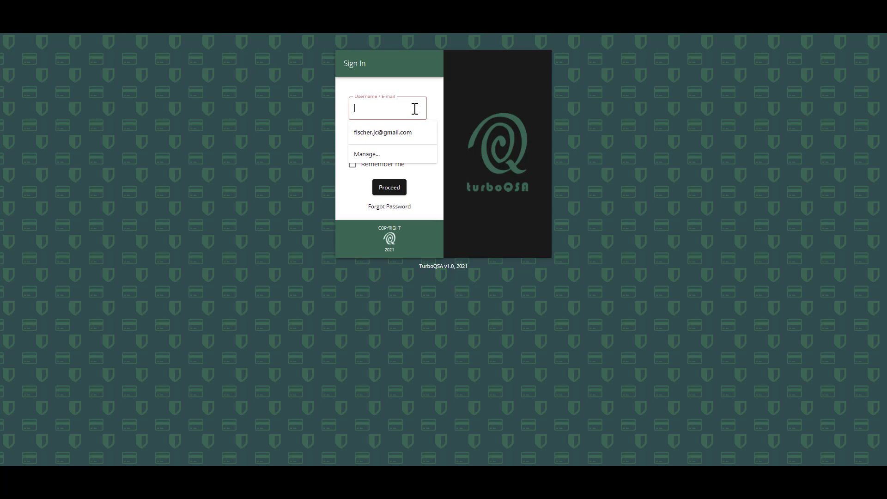
text(getti)
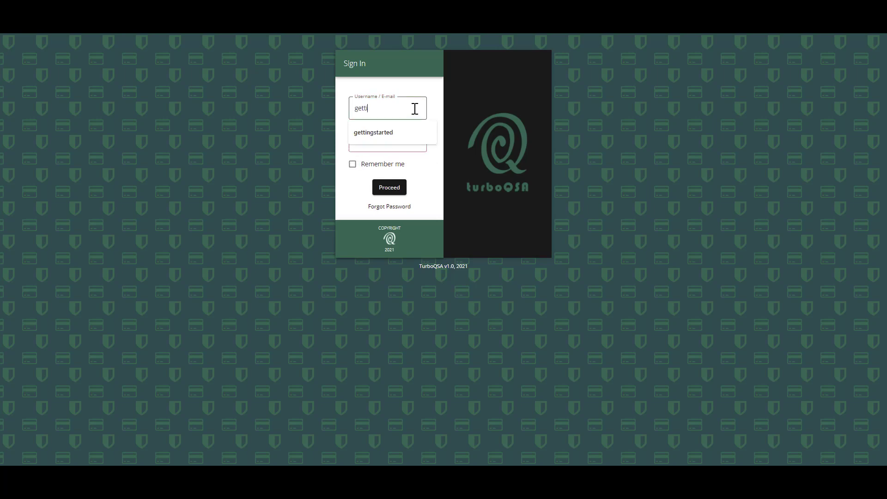
text(ngstarted)
key(BackSpace)
key(BackSpace)
key(BackSpace)
key(BackSpace)
key(BackSpace)
key(BackSpace)
key(BackSpace)
key(BackSpace)
key(BackSpace)
key(BackSpace)
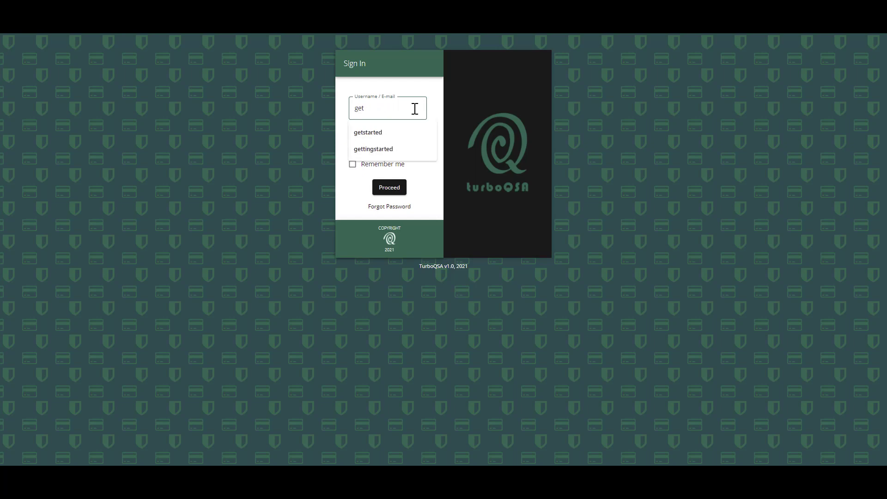
text(started)
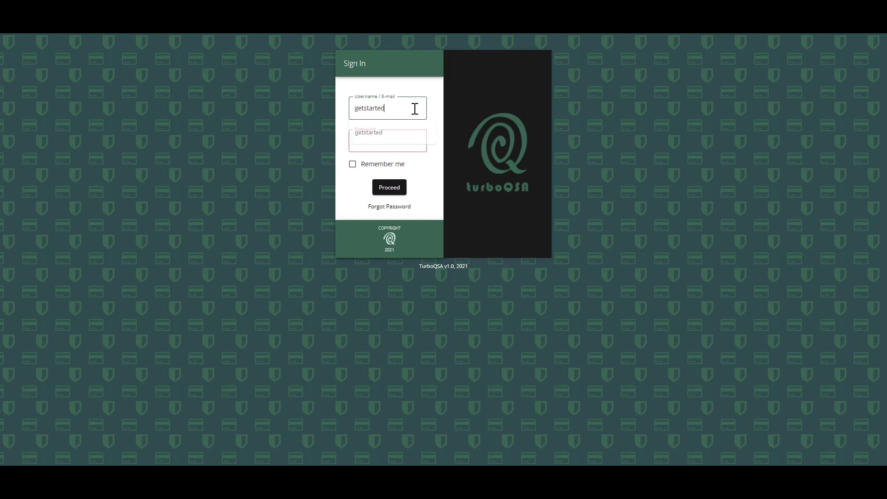
key(Tab)
text(•••••)
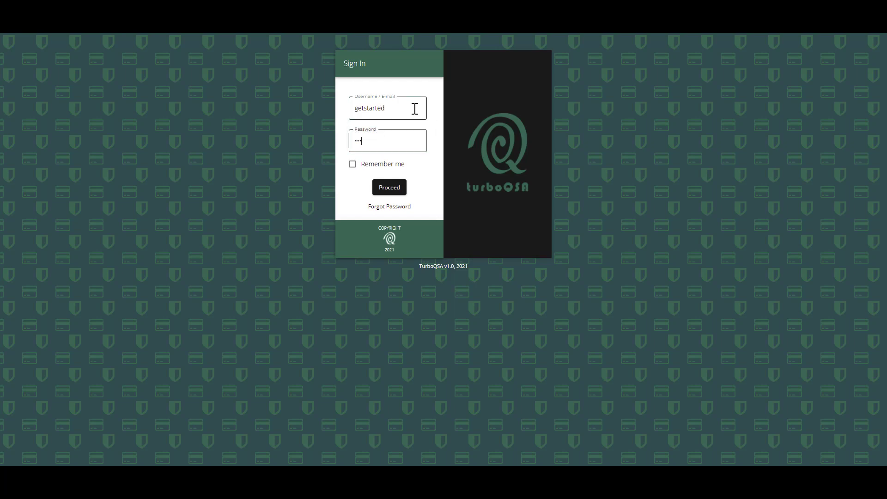
text(•••)
key(Return)
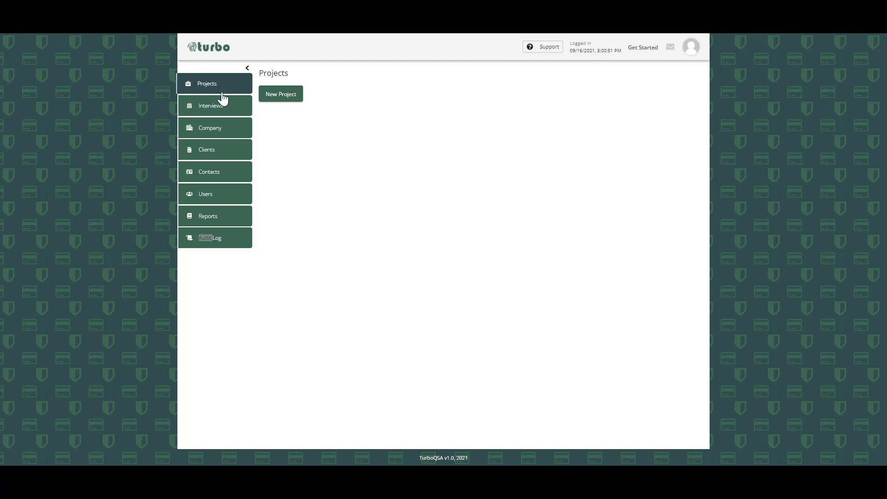
- Open the company record for editing, review its details and submit the form
click(215, 133)
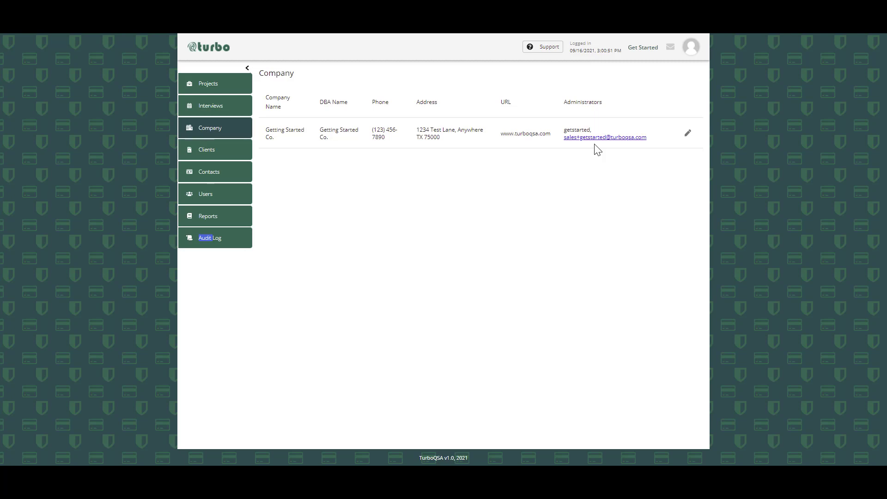
click(687, 133)
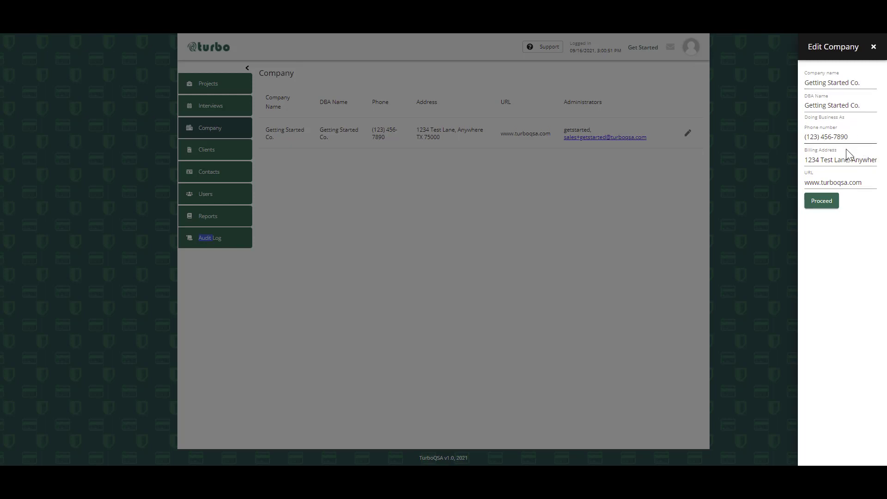
click(821, 201)
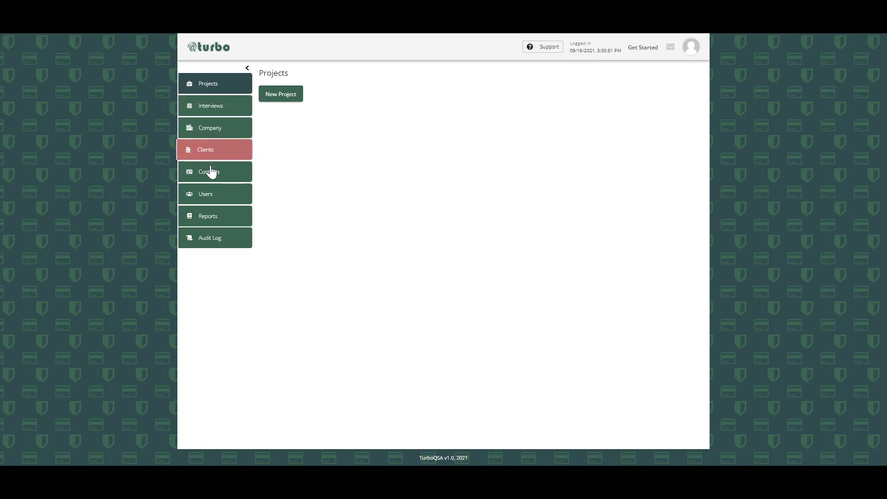
- Start a new user invitation from the Users page and set its role to QSA
click(210, 198)
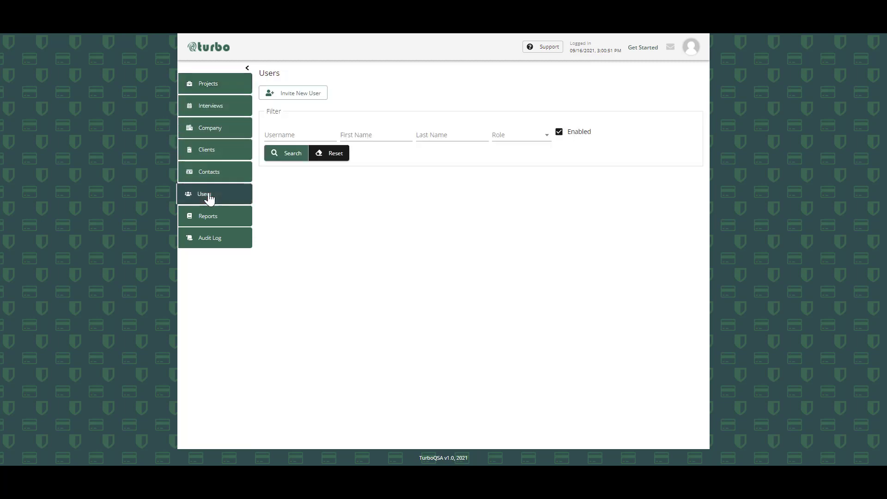
click(301, 97)
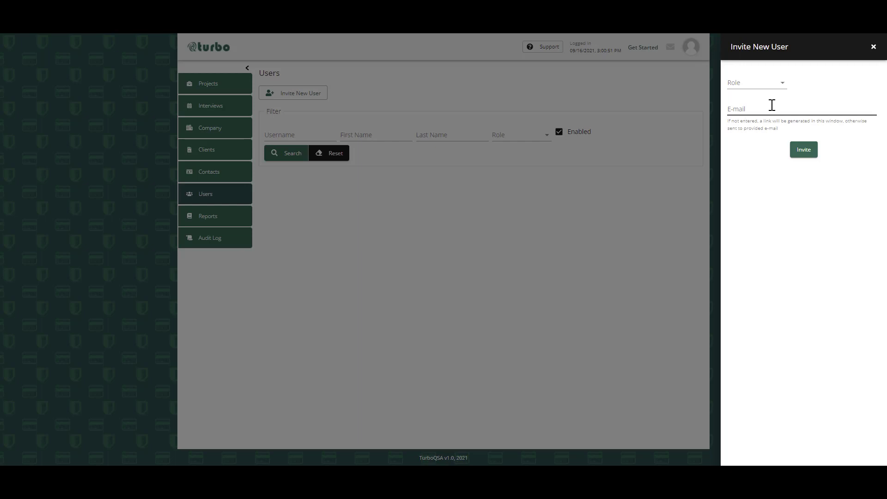
click(783, 86)
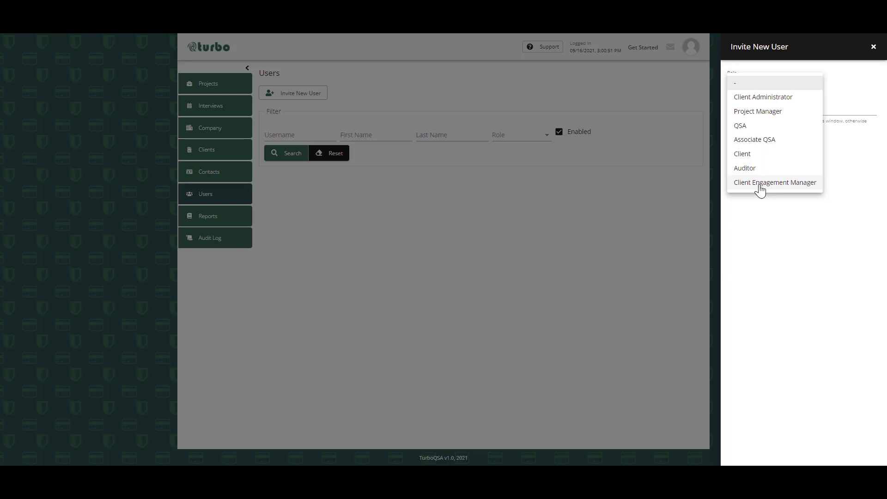
click(745, 129)
- Enter the first QSA's e-mail address, send the invitation and dismiss the notification
click(745, 108)
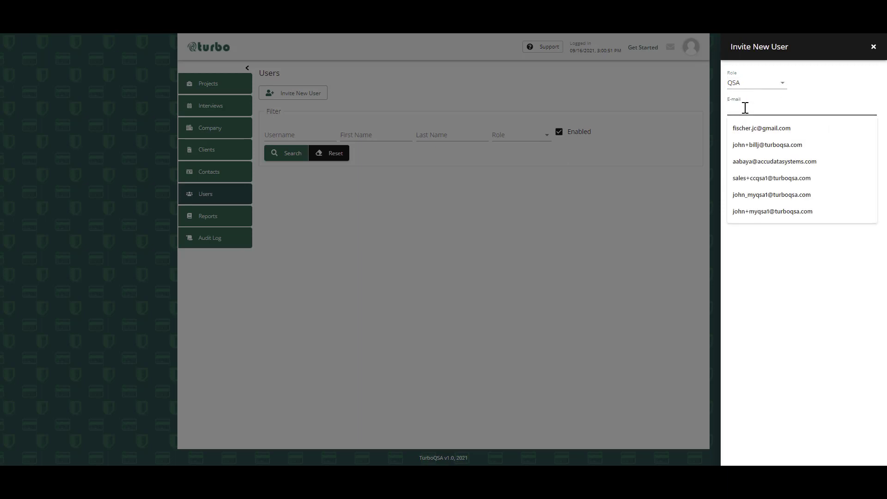
text(j)
key(BackSpace)
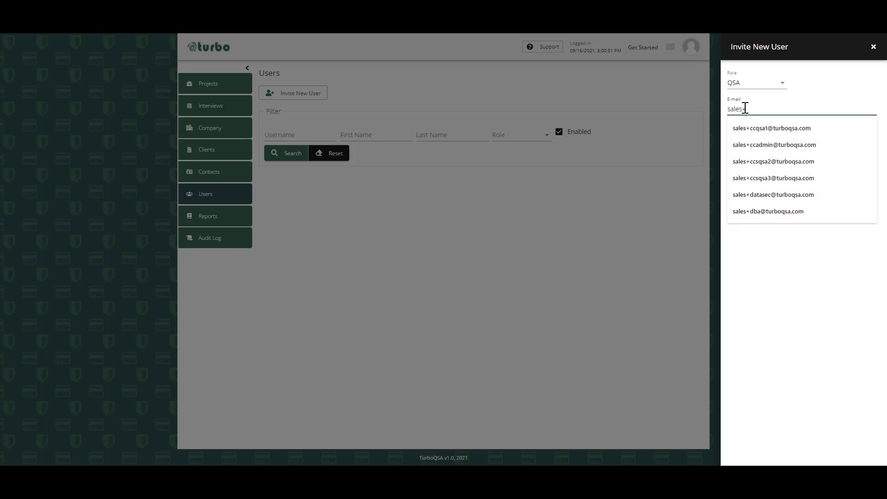
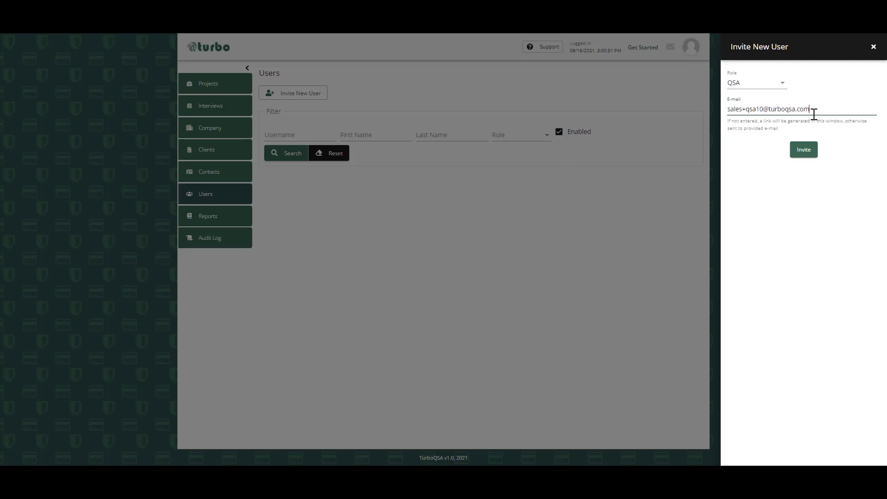
click(798, 153)
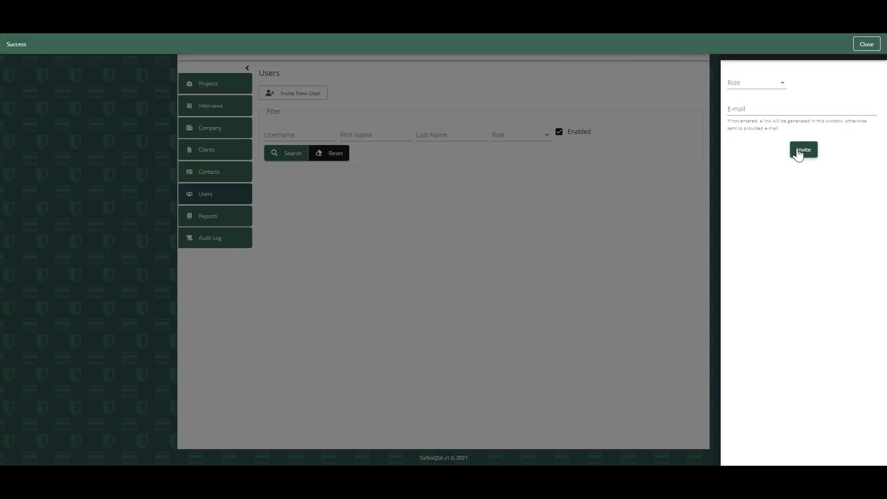
click(867, 45)
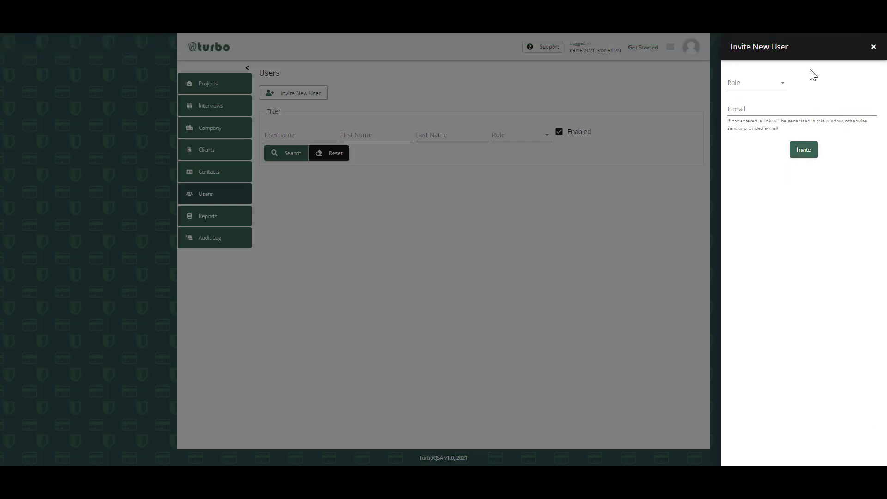
- Invite a second user with the QSA role by entering their e-mail address, then close the invitation form
click(783, 86)
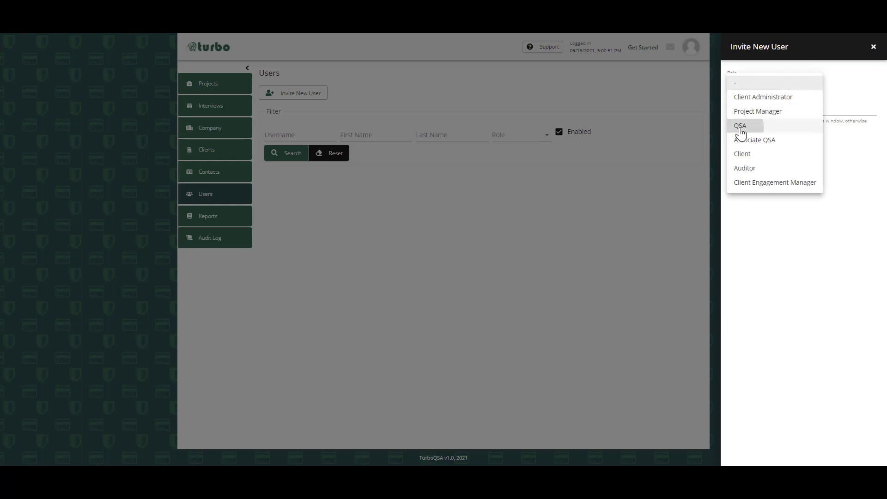
click(740, 129)
click(746, 108)
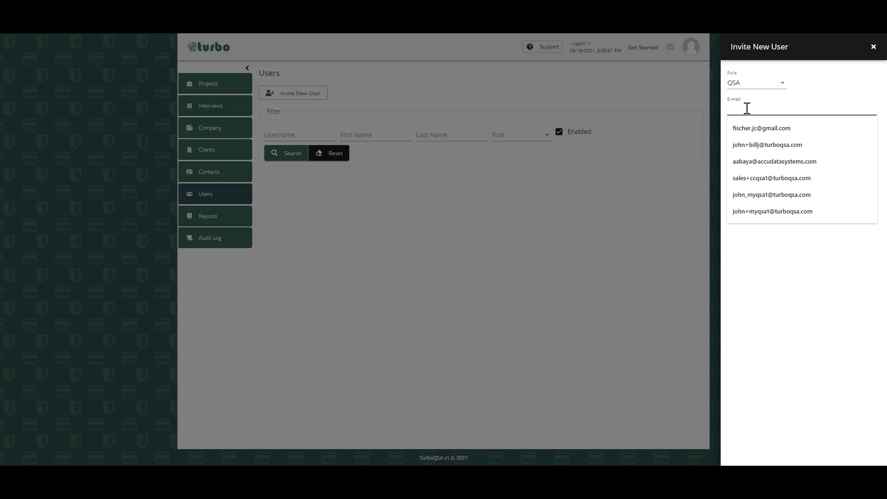
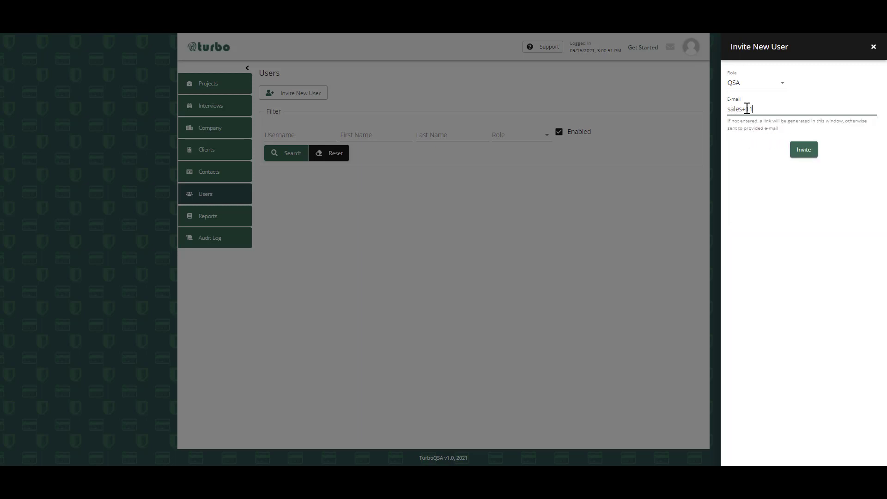
click(804, 151)
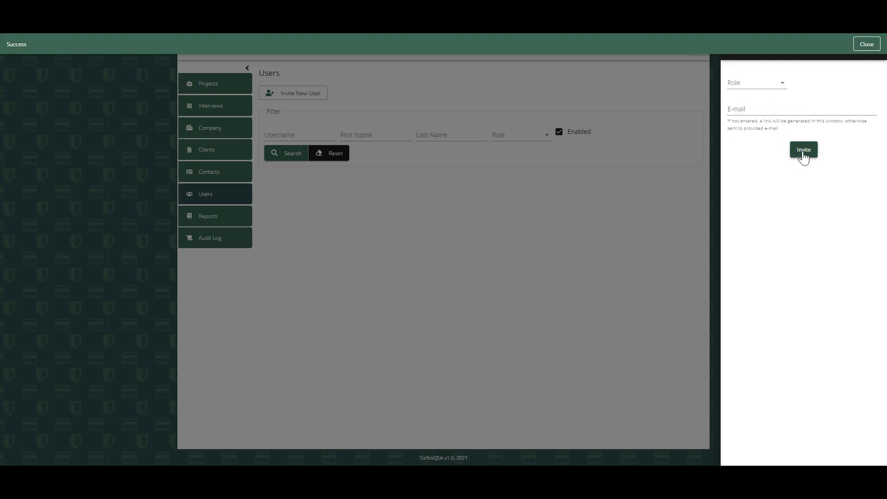
click(866, 44)
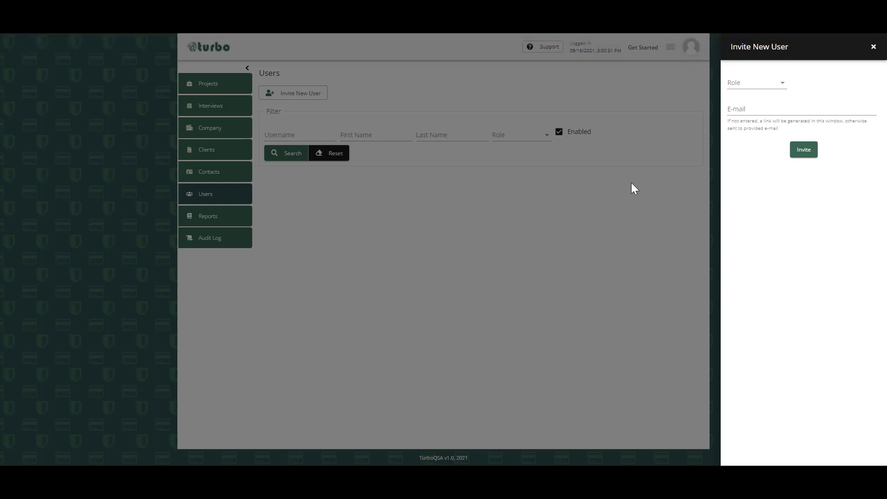
click(872, 48)
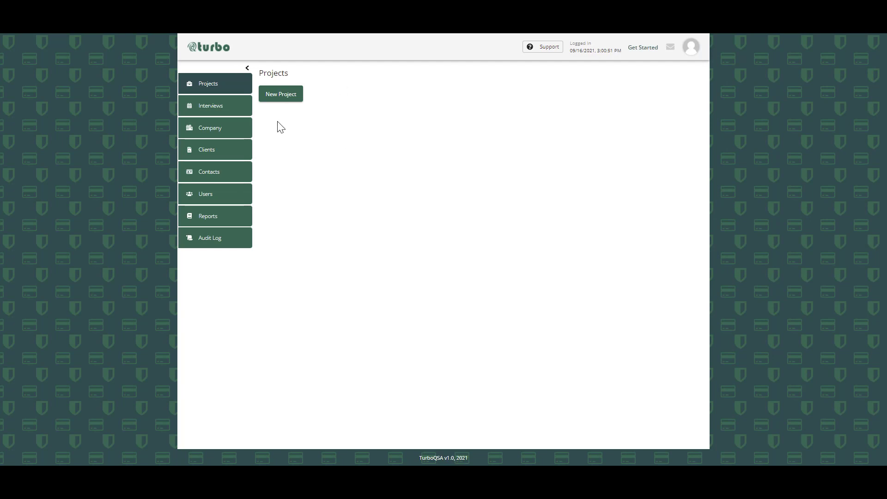
- Start a new client record and name it Test Customer Dallas
click(206, 153)
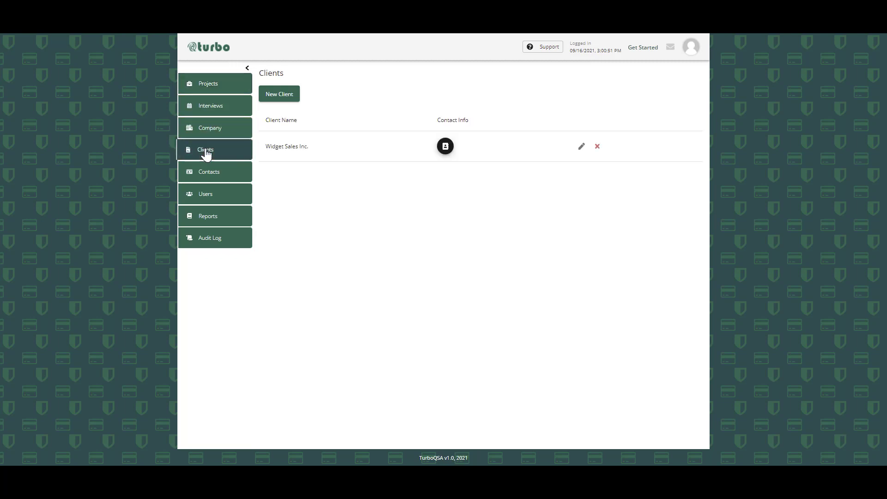
click(279, 95)
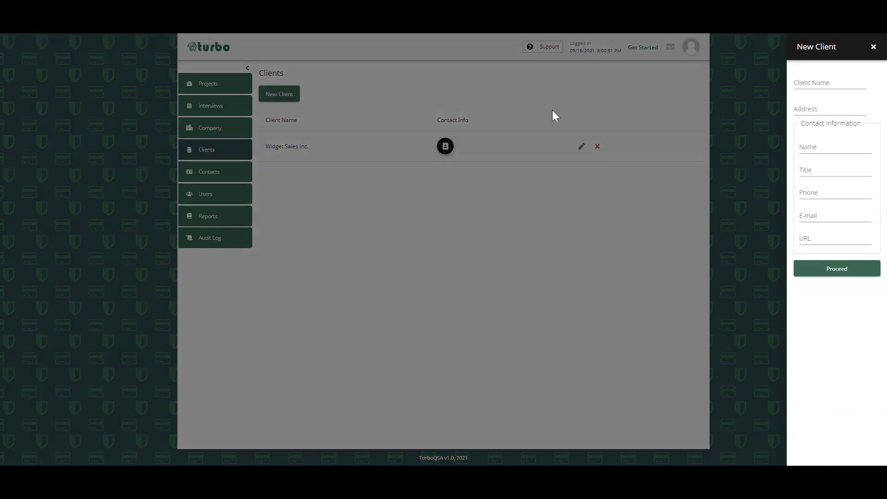
click(814, 81)
click(790, 81)
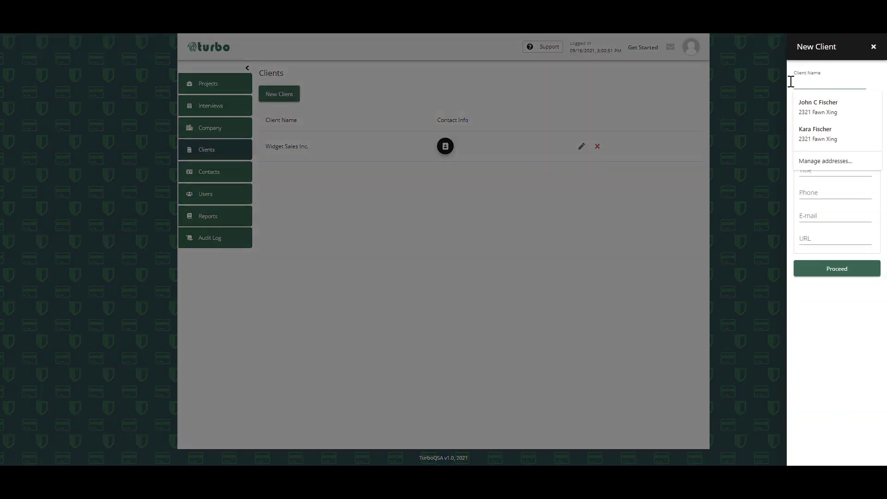
click(819, 79)
text(T)
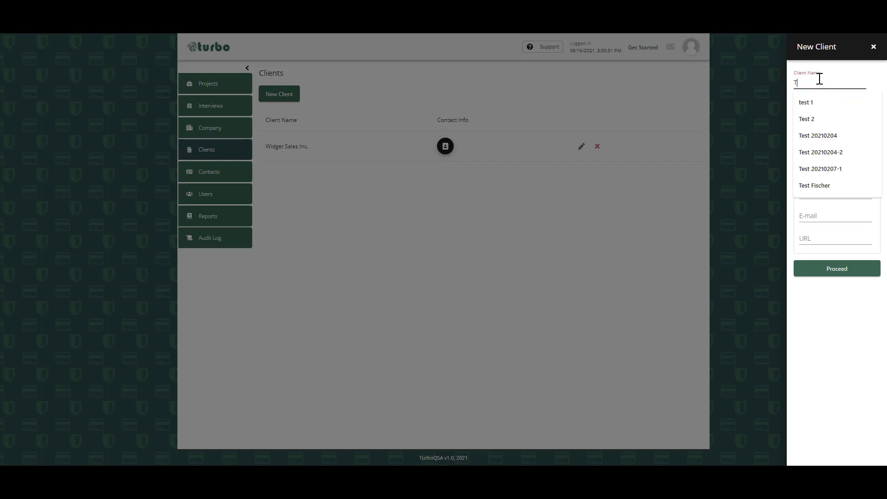
text(est Cus)
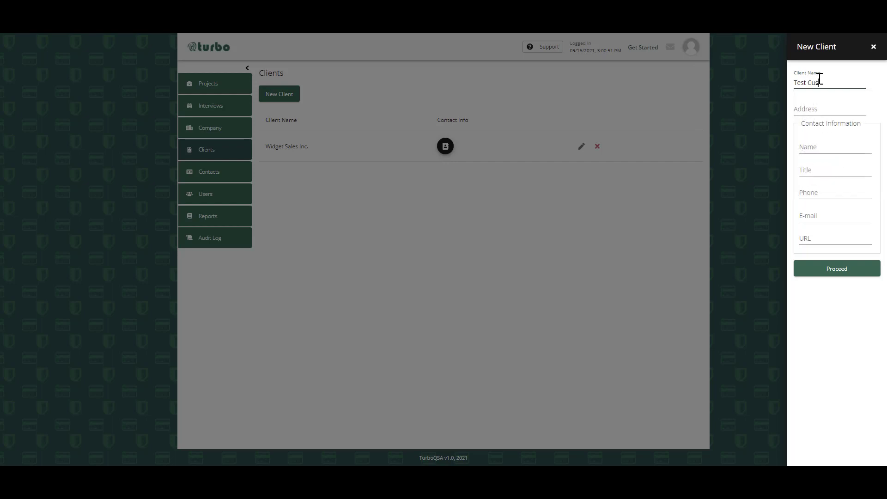
text(tomer Dallas)
- Fill in the new client's postal address using the full suggested address that includes city and ZIP code
click(827, 107)
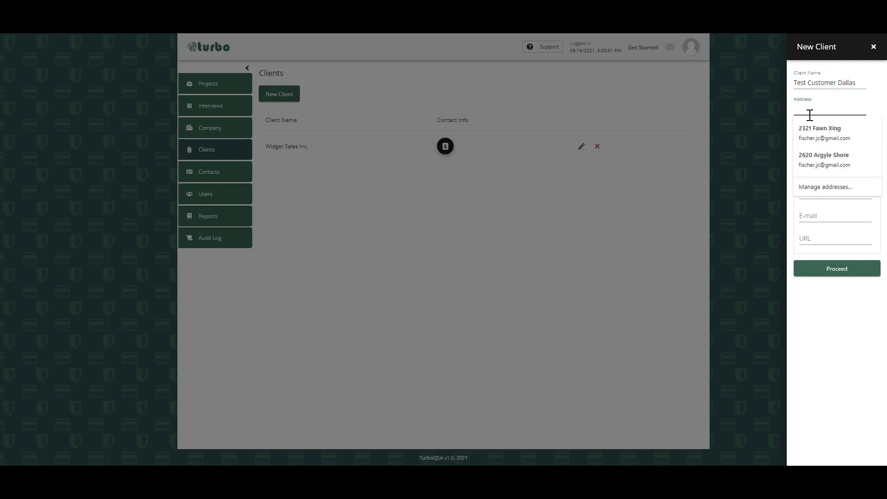
text(1234 Anywhere Lane, MyCity,)
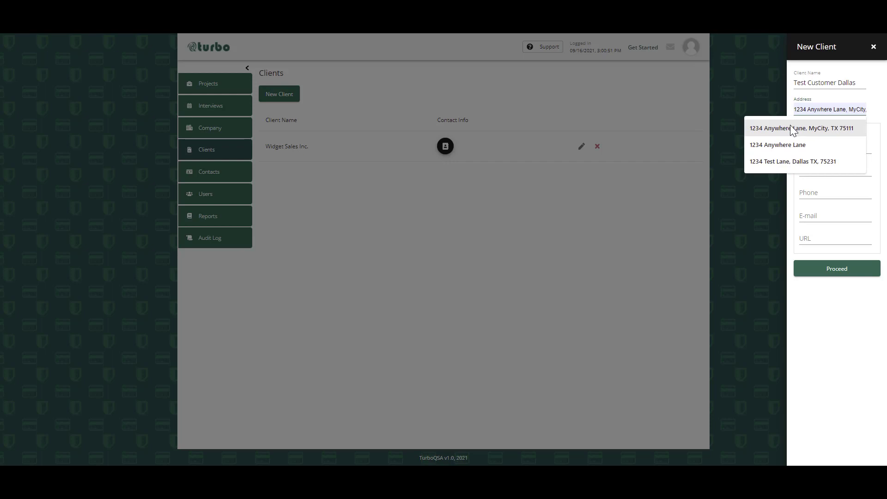
click(790, 126)
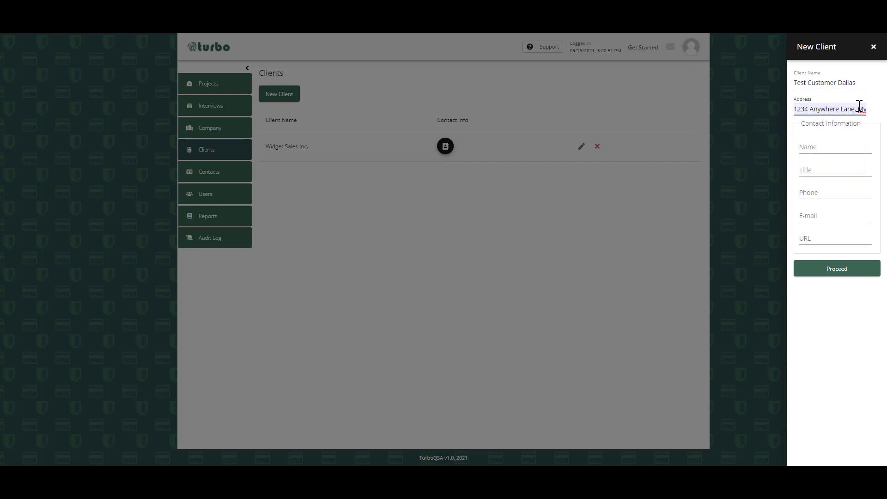
- Enter the client contact's full name and set the title to CISO
click(831, 144)
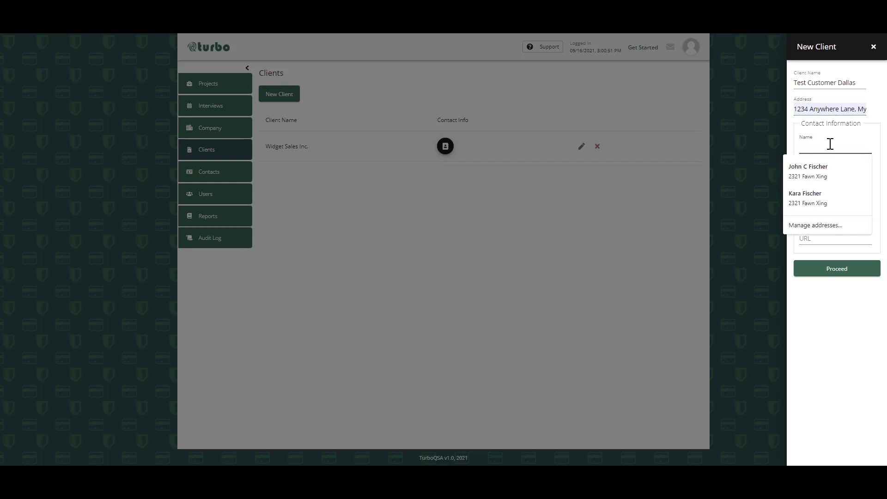
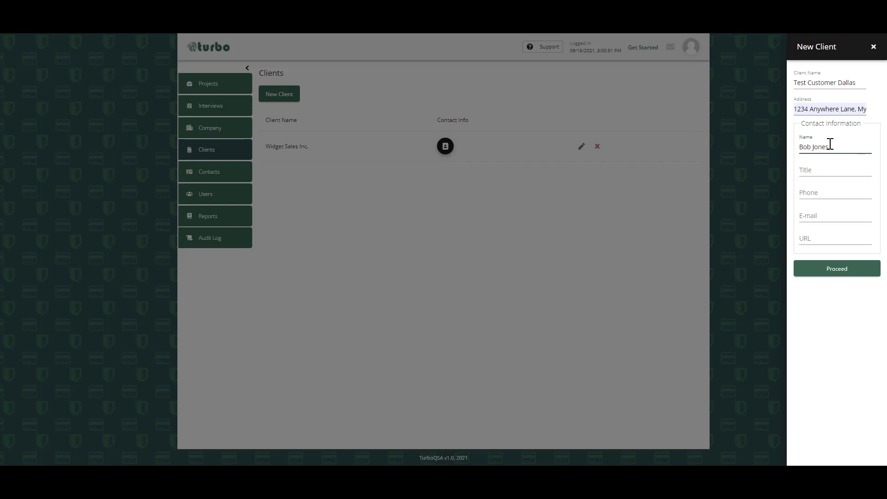
key(Tab)
text(CISO)
- Fill in the client contact's phone number and e-mail address
key(Tab)
text(1234)
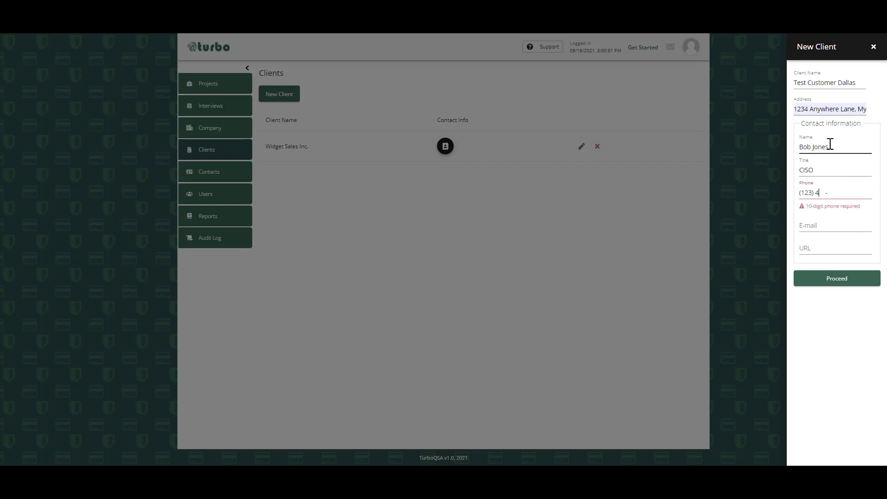
text(4)
text(67890)
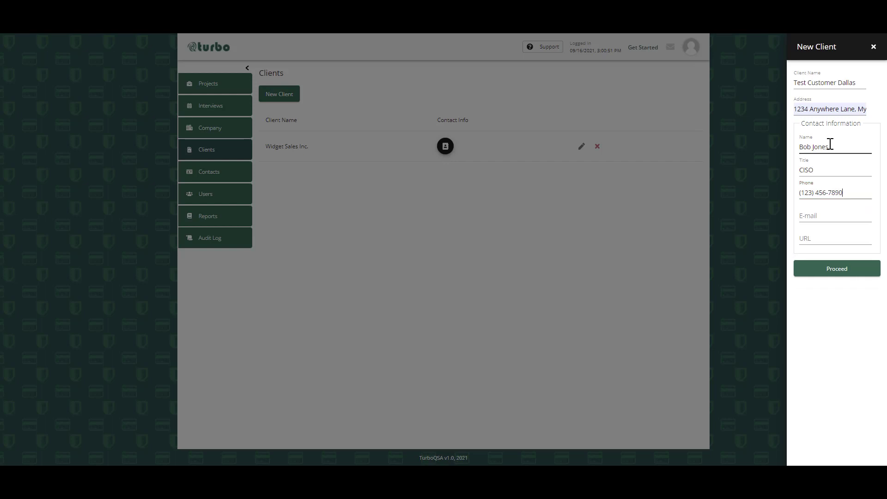
click(816, 215)
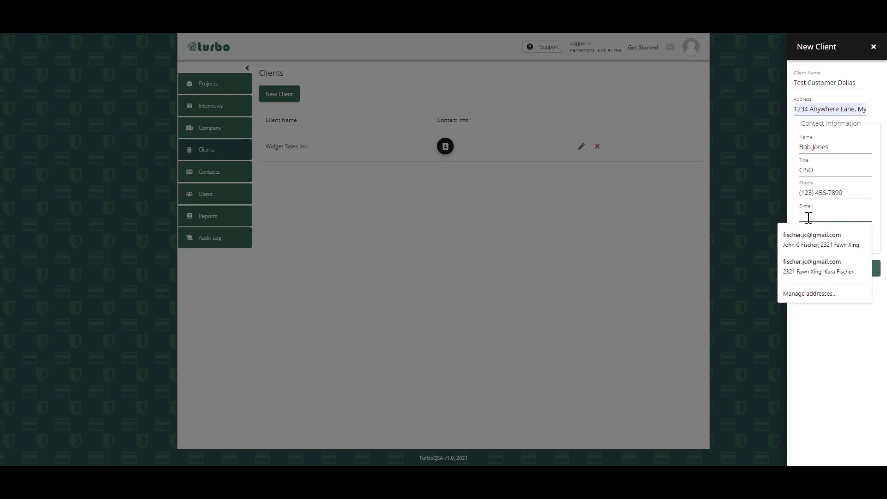
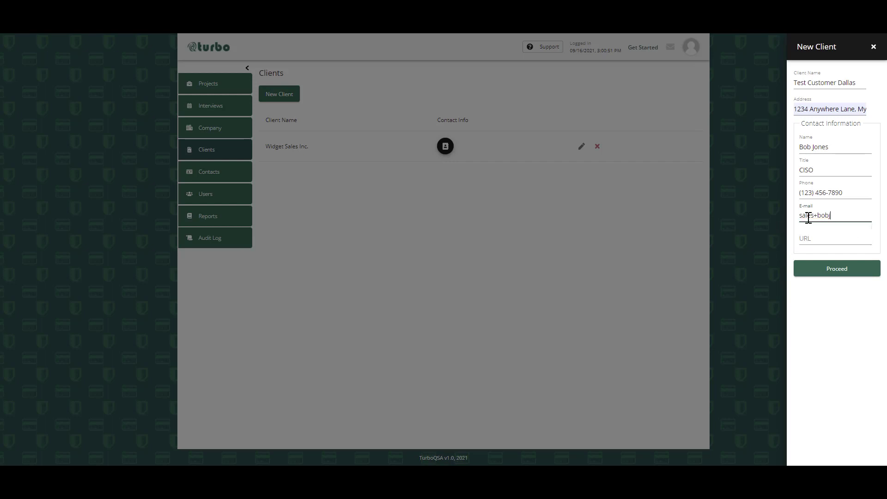
click(832, 235)
text(w)
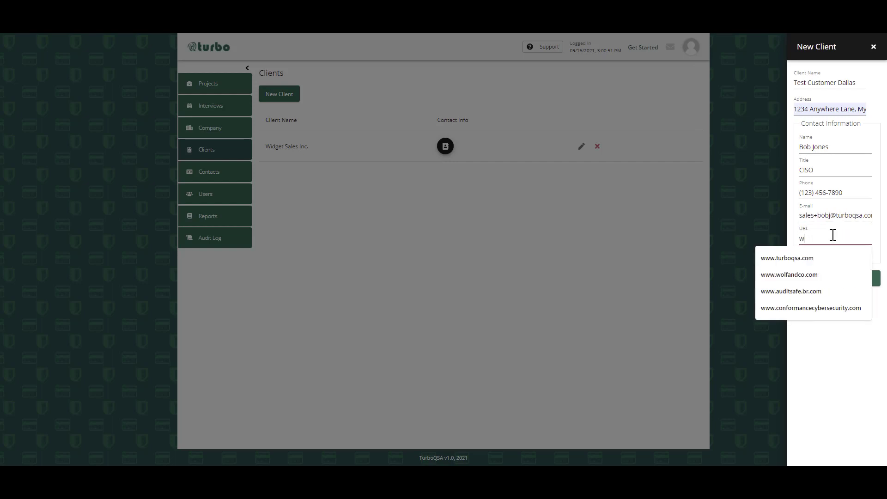
text(ww.turboqsa.com)
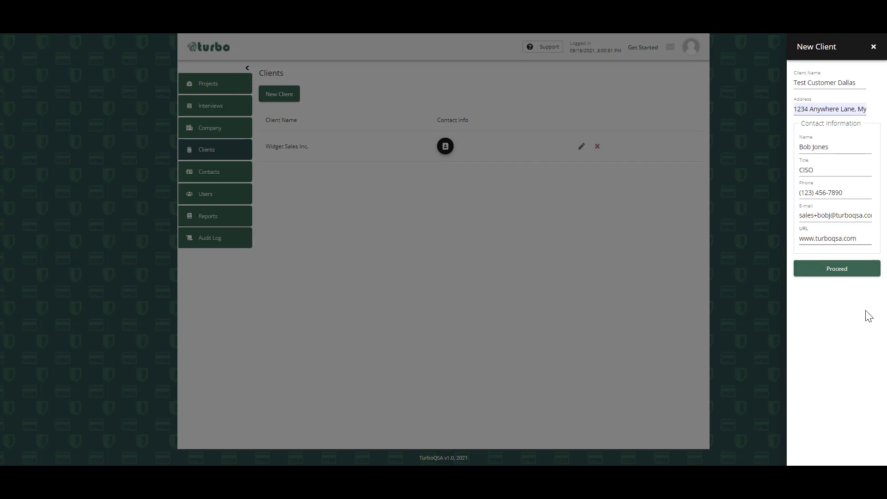
click(840, 272)
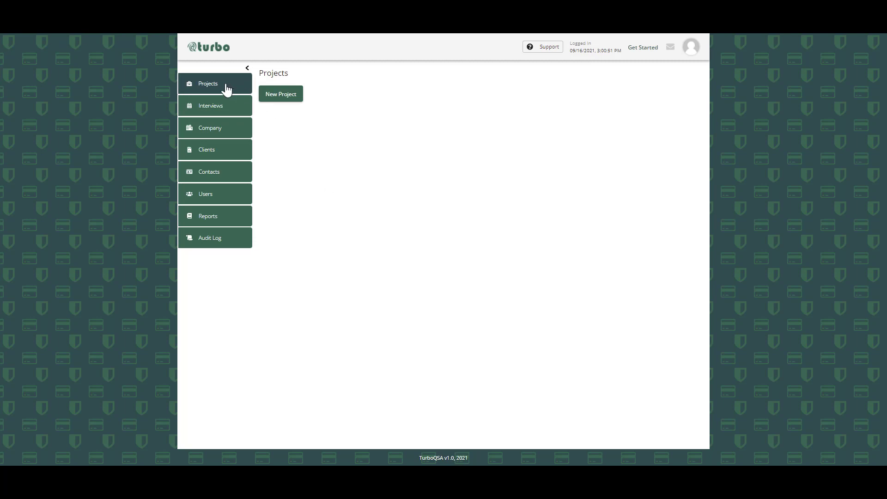
- Open the contact list for the client Test Customer Dallas
click(213, 174)
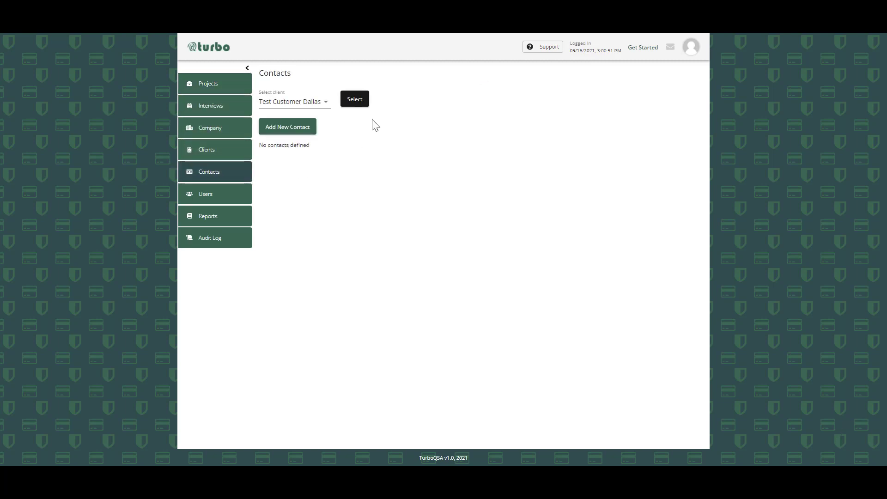
click(325, 102)
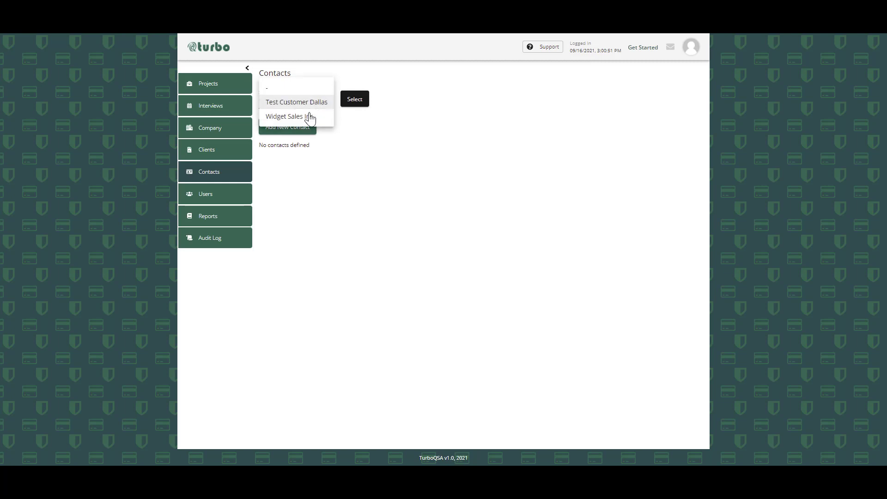
click(315, 104)
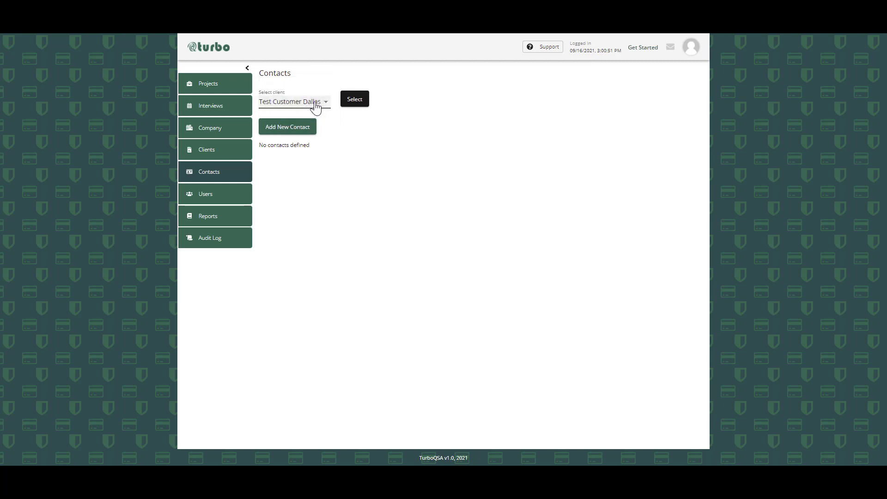
click(365, 99)
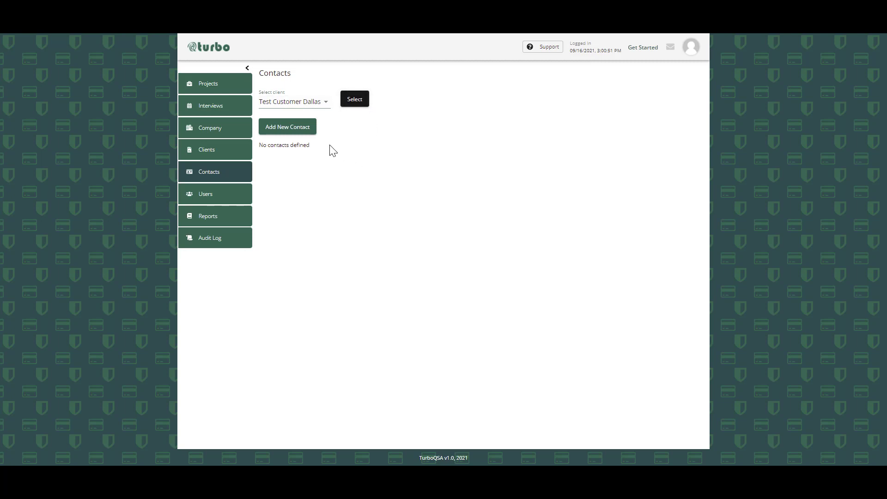
- Start a new contact for the client, enter the person's full name and set the job title to HR Director
click(281, 129)
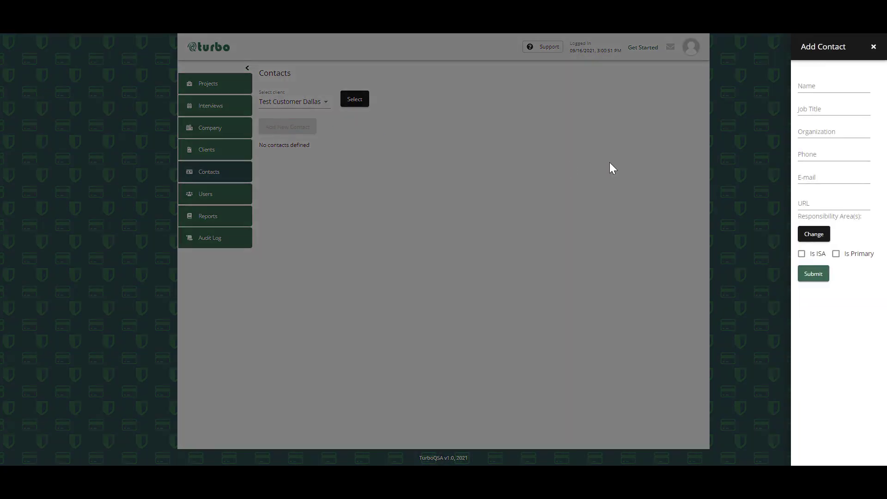
click(826, 86)
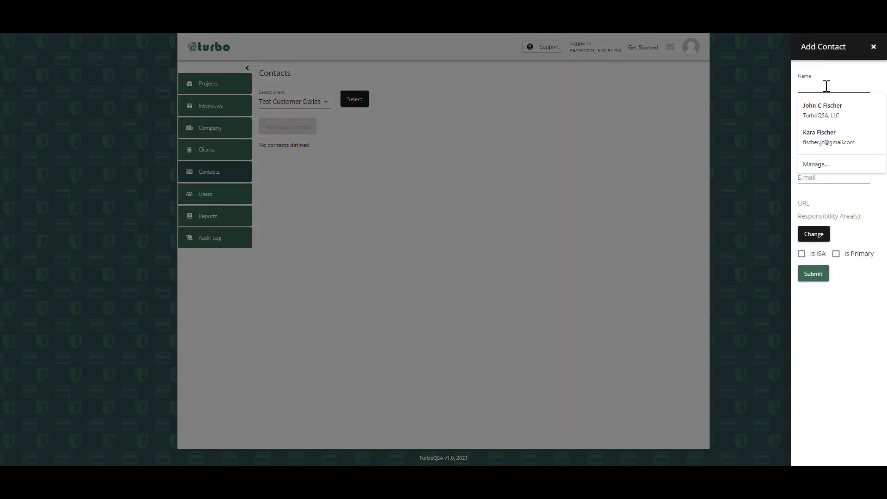
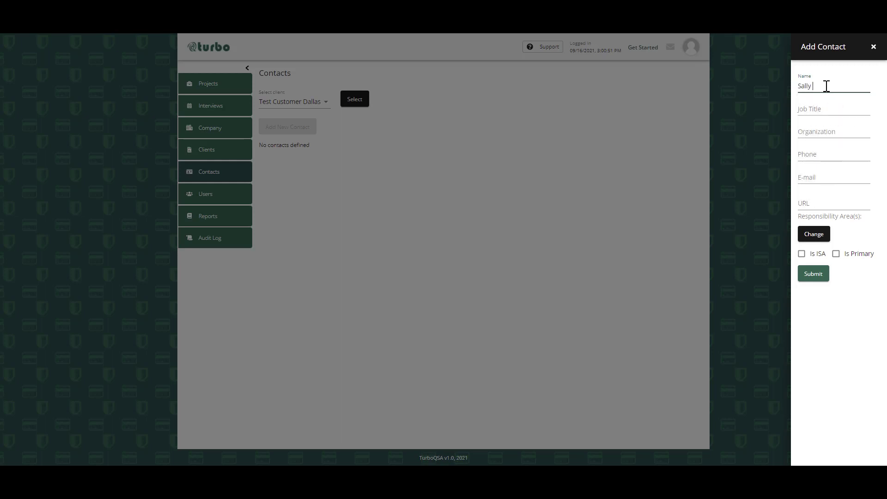
click(834, 106)
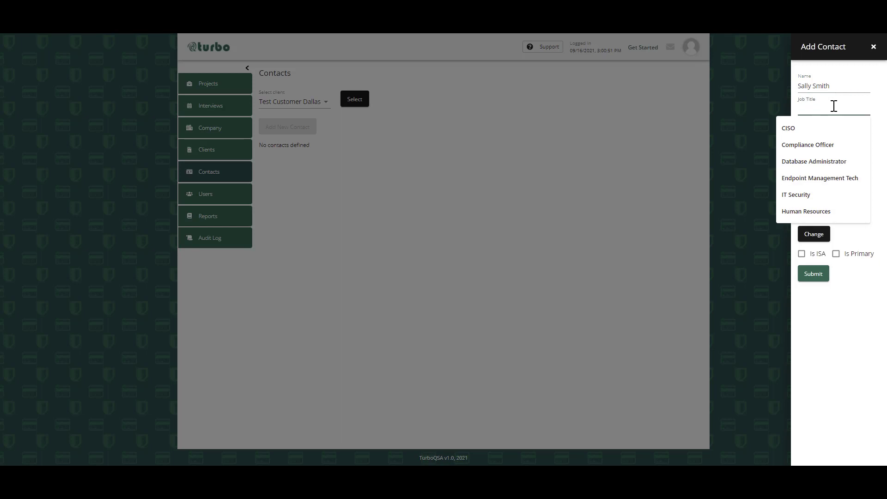
text(HR Di)
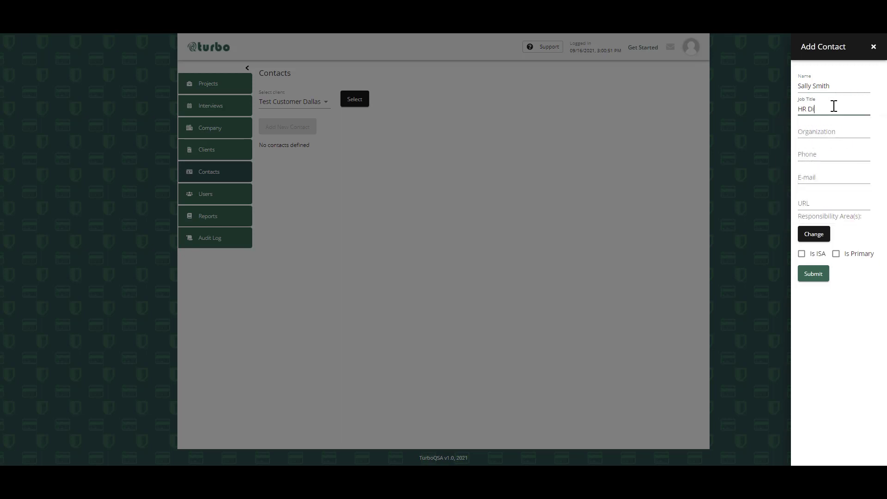
text(rector)
- Set the new contact's organization to Human Resources
click(845, 128)
text(H)
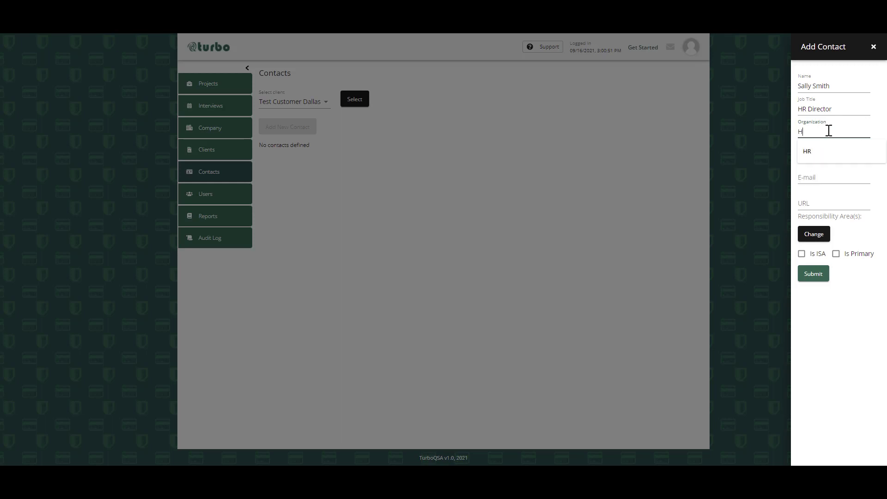
text(uman R)
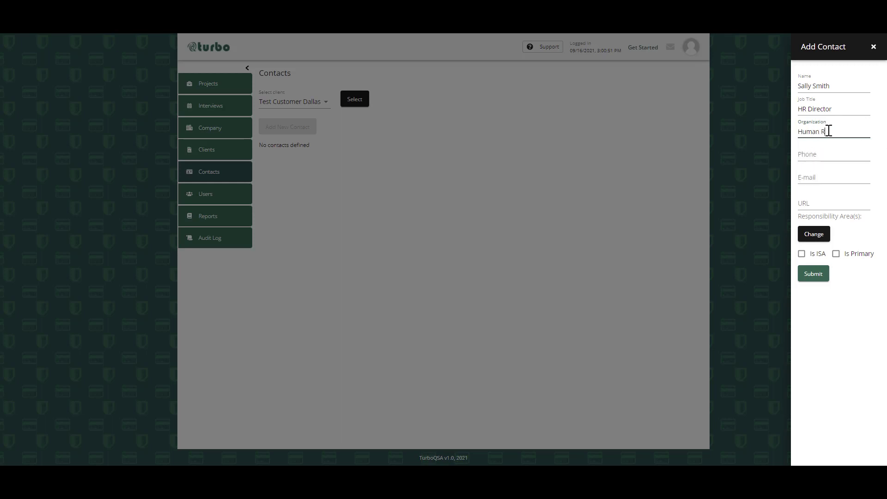
text(esources Organization)
key(BackSpace)
key(BackSpace)
key(BackSpace)
key(BackSpace)
key(BackSpace)
key(BackSpace)
key(BackSpace)
key(BackSpace)
key(BackSpace)
key(BackSpace)
key(BackSpace)
- Fill in the HR Director contact's phone number and e-mail address
click(826, 149)
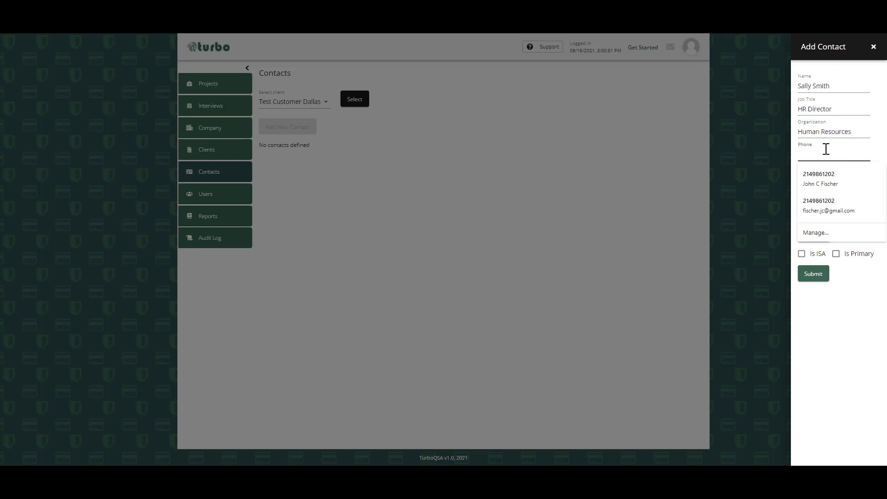
text(123) 4)
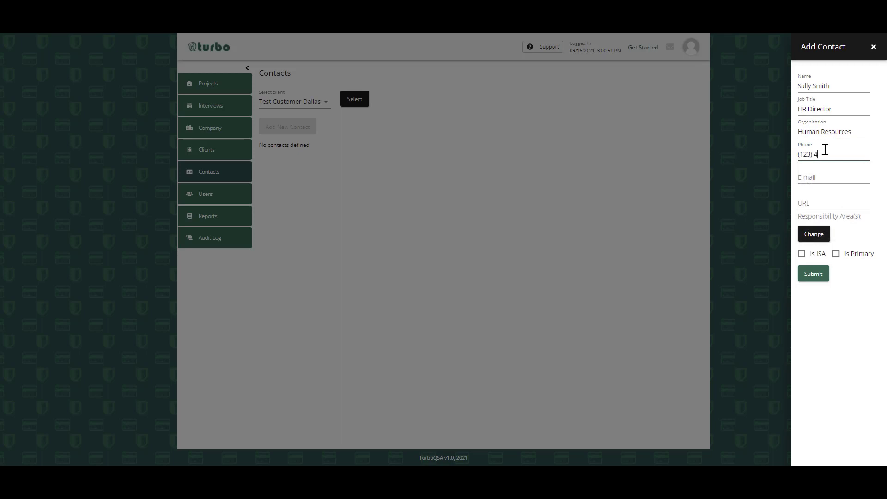
text(56-7890)
click(831, 172)
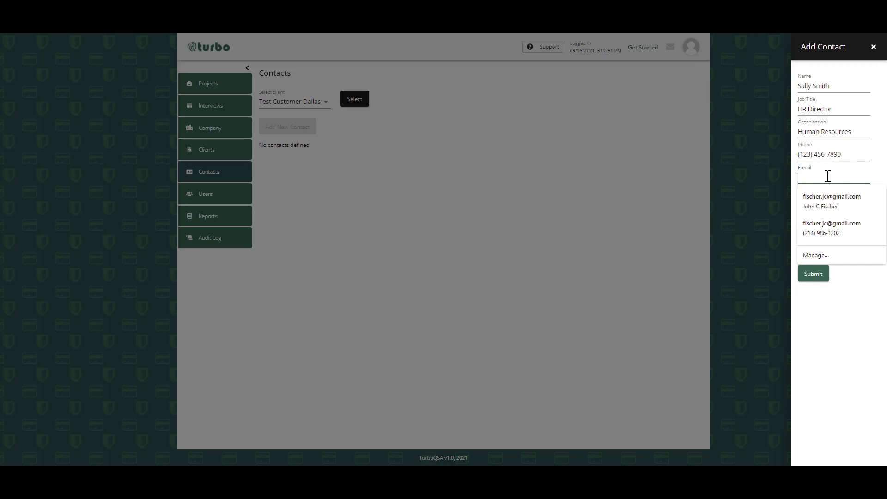
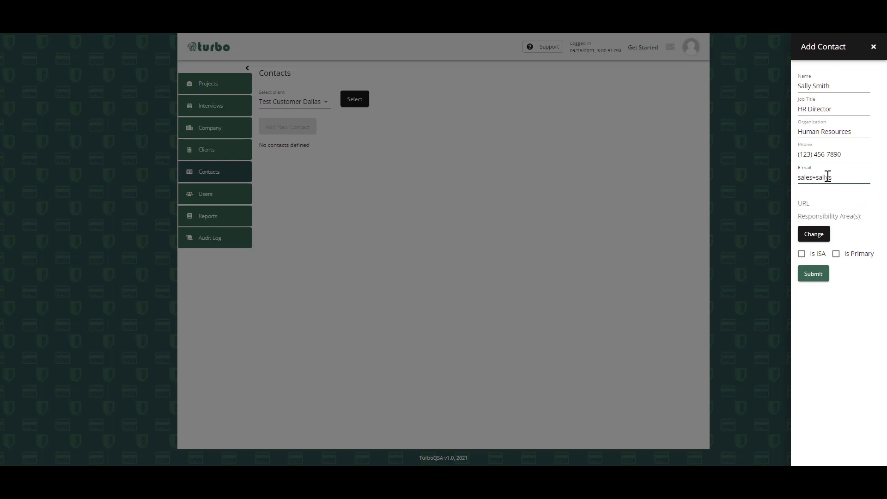
click(830, 204)
text(ww.)
key(BackSpace)
text(w.t)
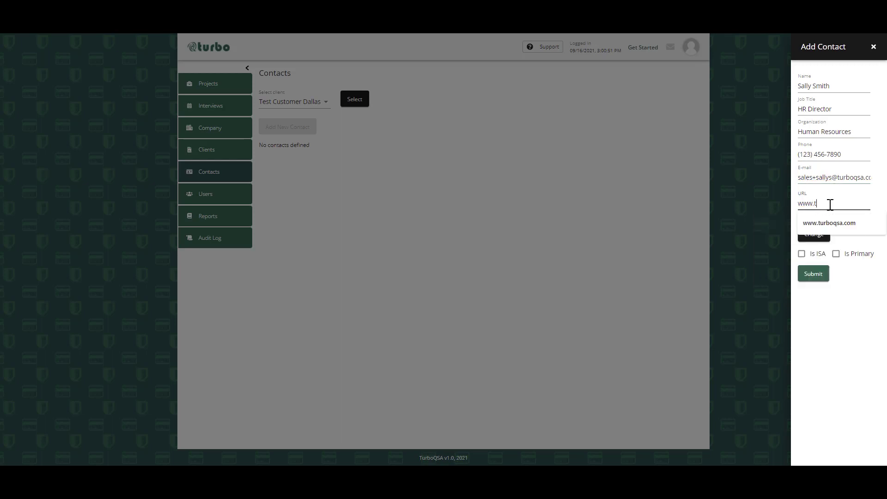
text(urboqsa.com)
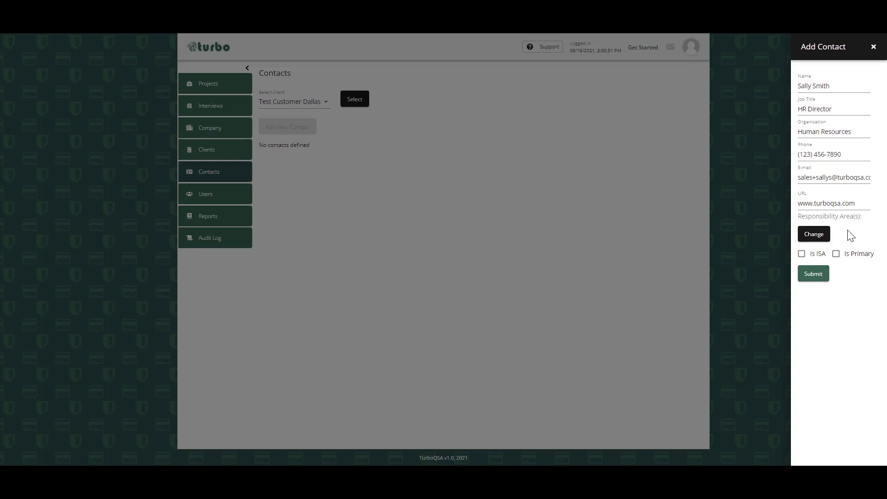
- Assign the Human Resources and Training Coordination responsibility area to the contact and submit the contact
click(810, 235)
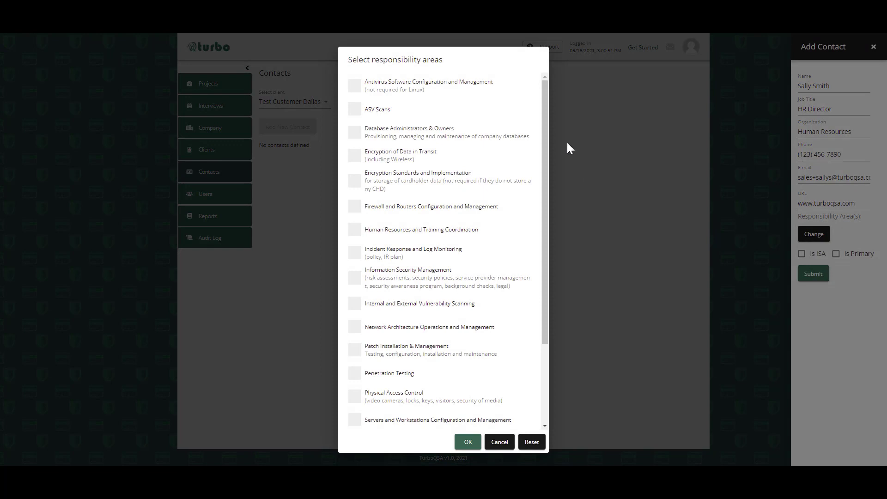
mouse_move(544, 119)
mouse_down()
mouse_move(558, 209)
mouse_move(557, 108)
mouse_up()
drag(546, 109, 548, 147)
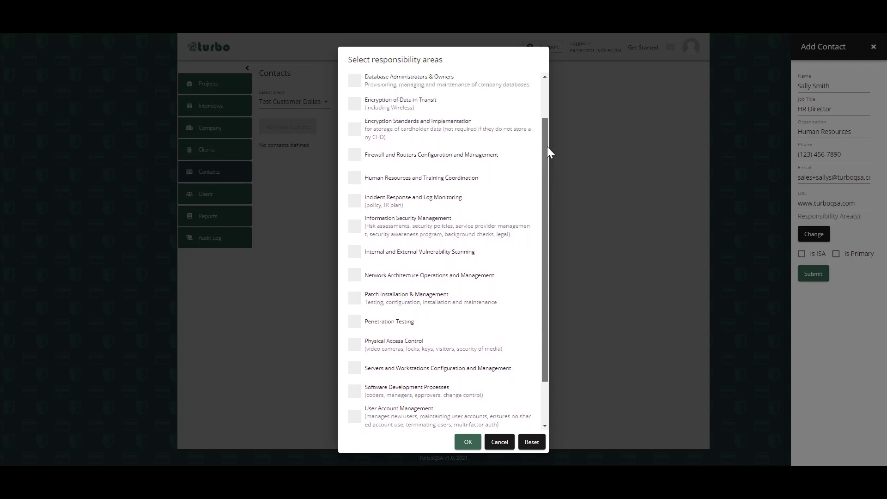
click(355, 184)
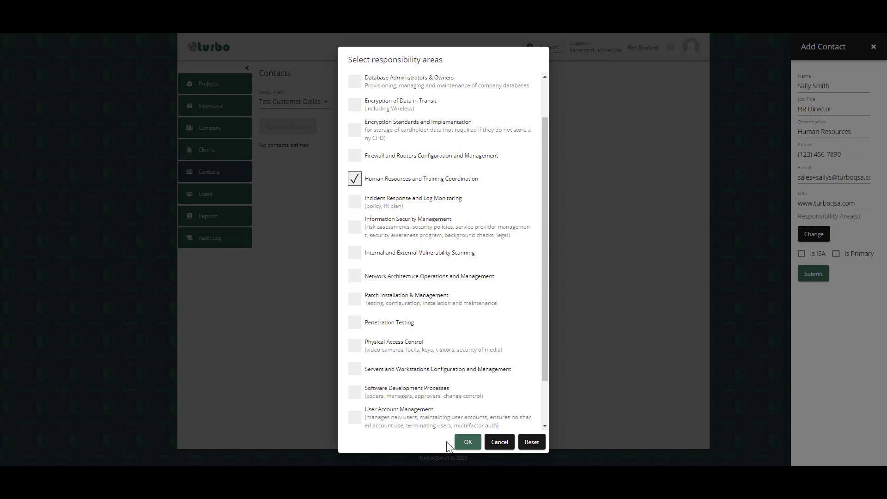
click(468, 442)
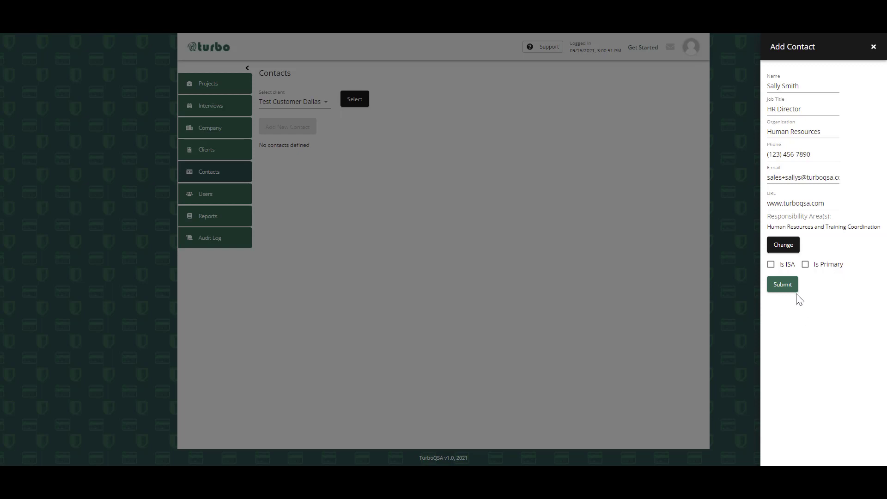
click(782, 285)
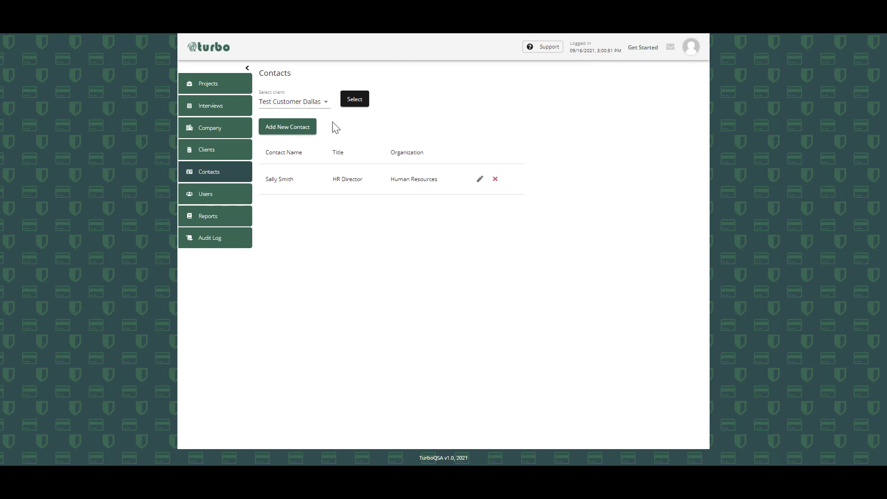
- Start a new contact for the client Test Customer Dallas and enter the contact's full name
click(282, 127)
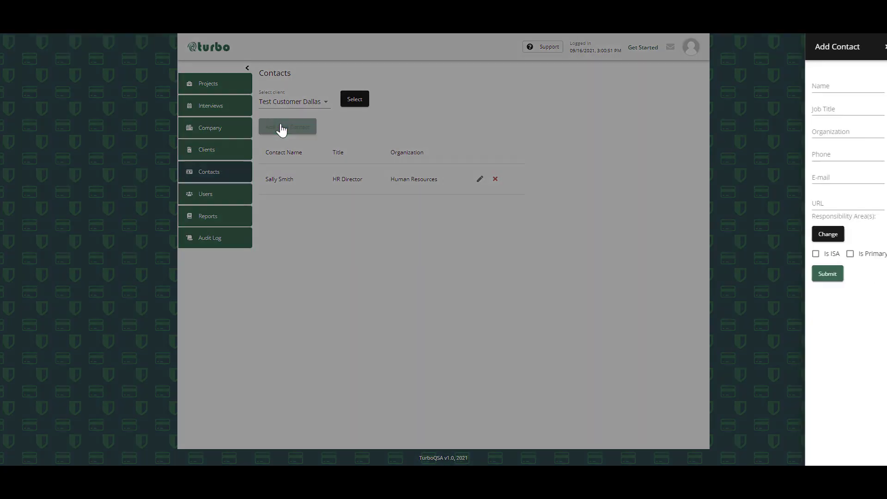
click(813, 86)
click(813, 86)
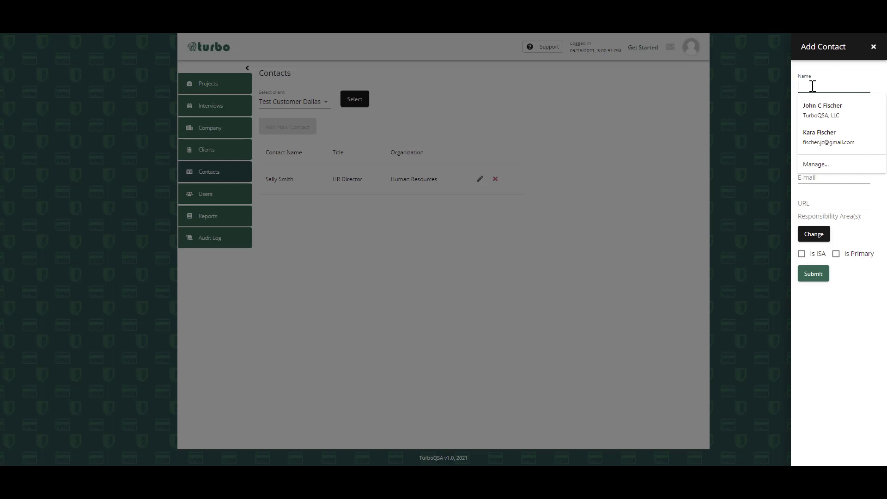
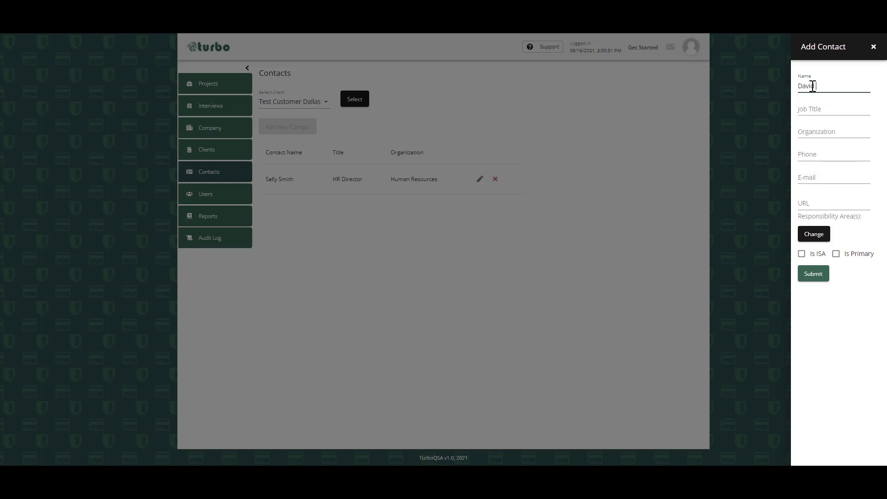
- Set the new contact's job title to Database Administrator and the organization to IT
click(810, 110)
click(811, 109)
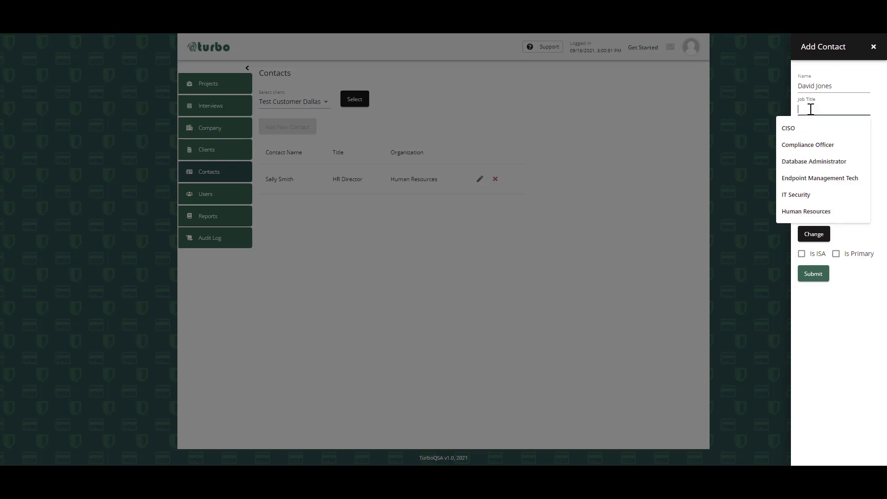
text(Database Administrator)
click(823, 137)
text(IT)
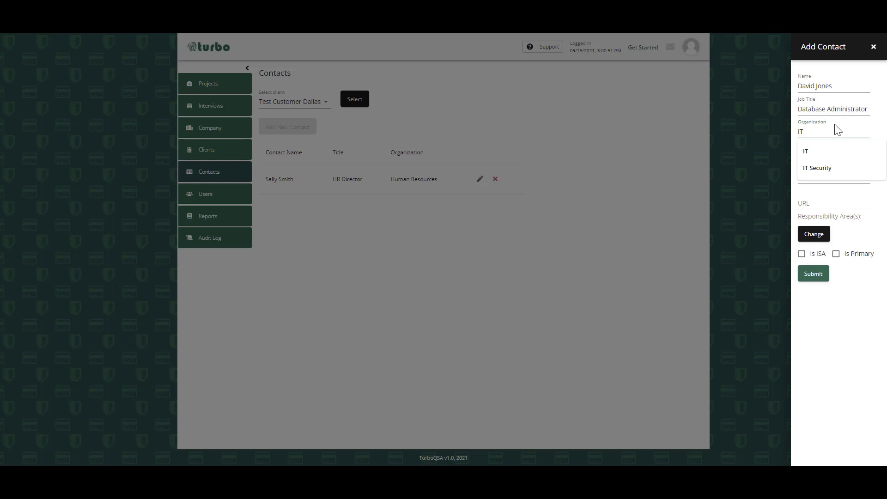
- Fill in the Database Administrator contact's phone number and e-mail address
click(826, 154)
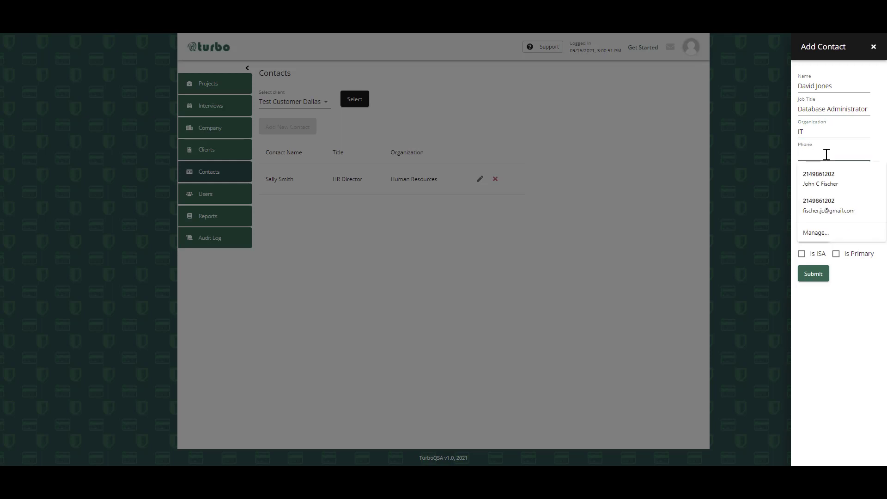
text(123) 456-7)
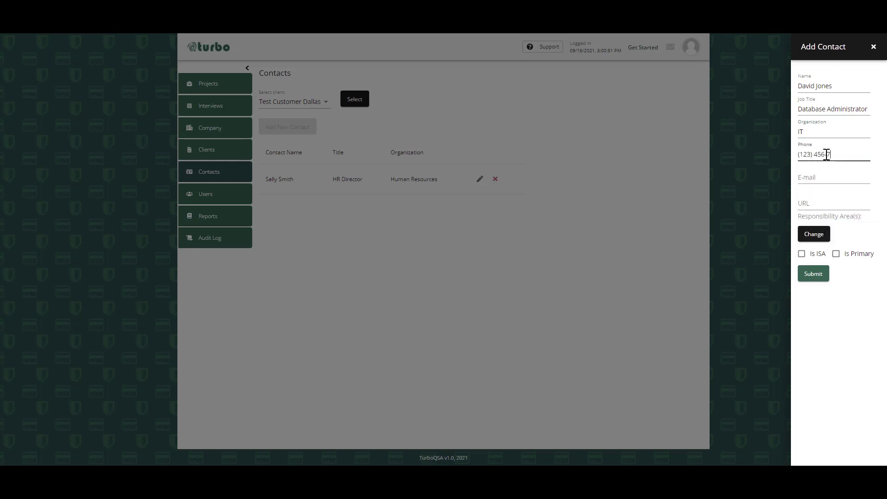
text(890)
click(824, 175)
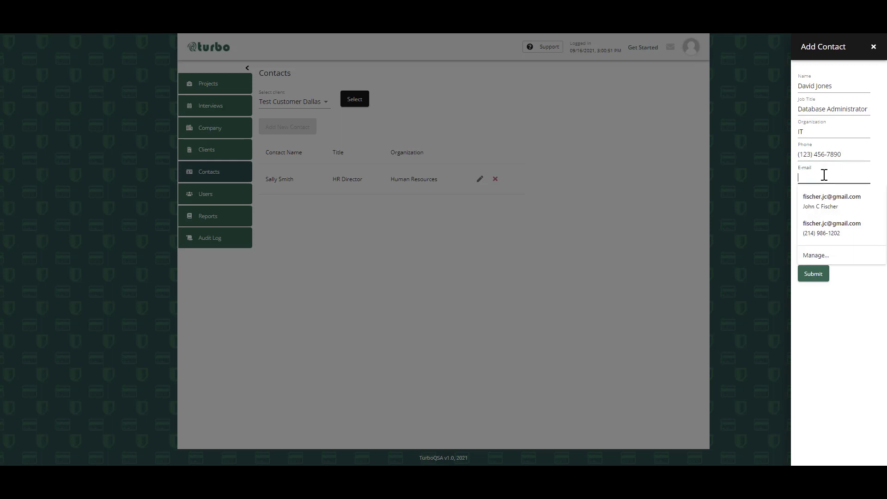
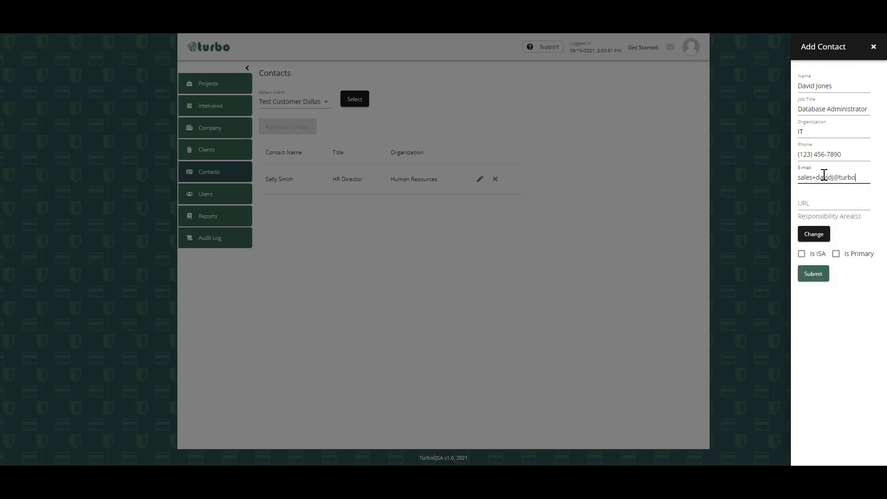
click(820, 202)
click(819, 203)
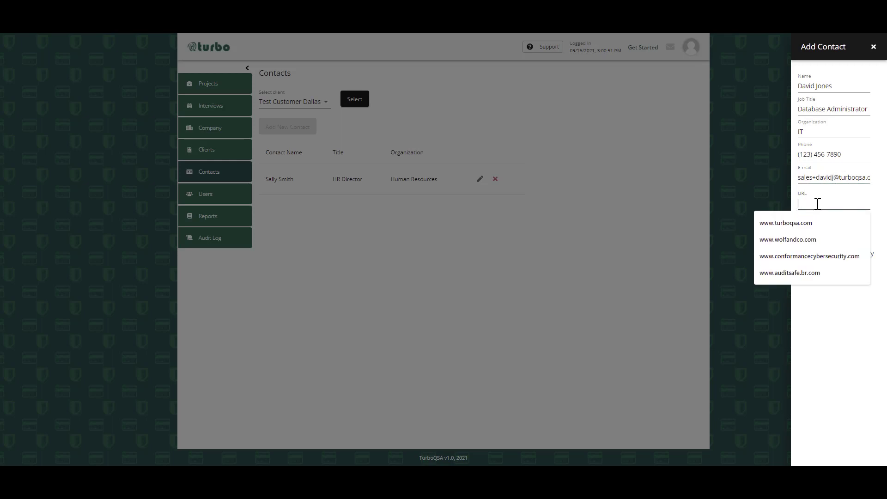
click(799, 223)
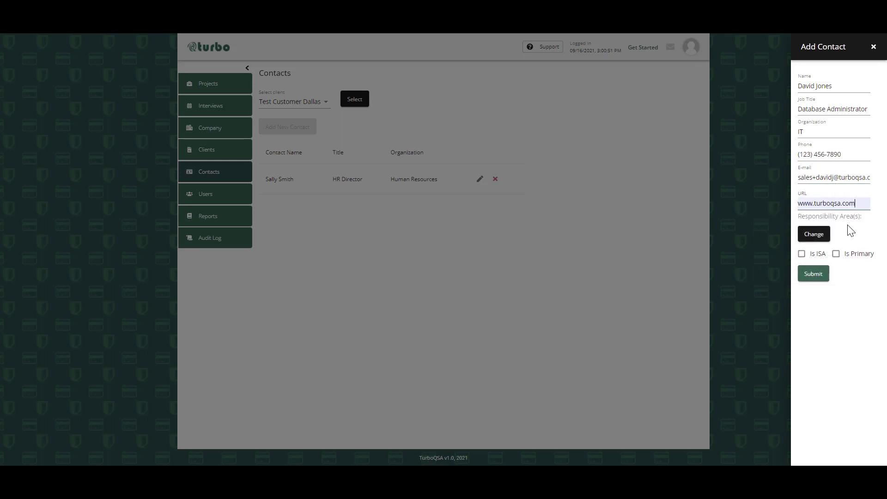
- Assign the Database Administrators & Owners and Software Development Processes responsibility areas to the contact and submit it
click(819, 236)
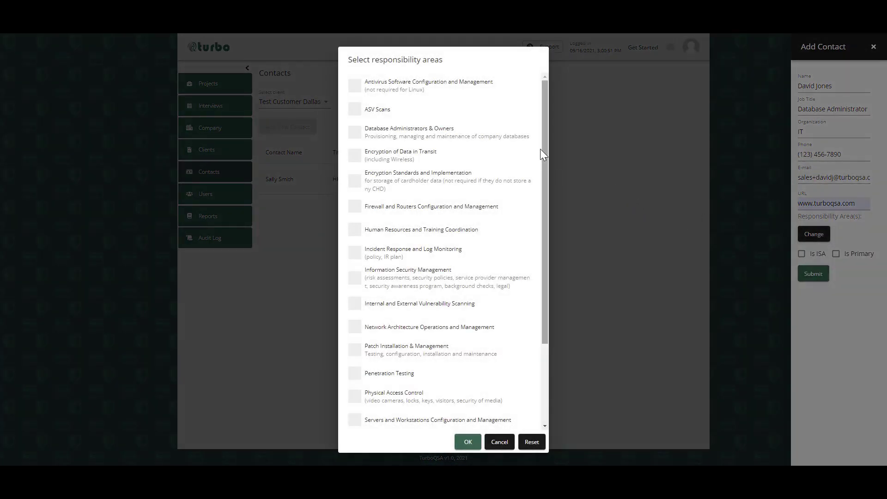
click(355, 134)
drag(546, 193, 544, 304)
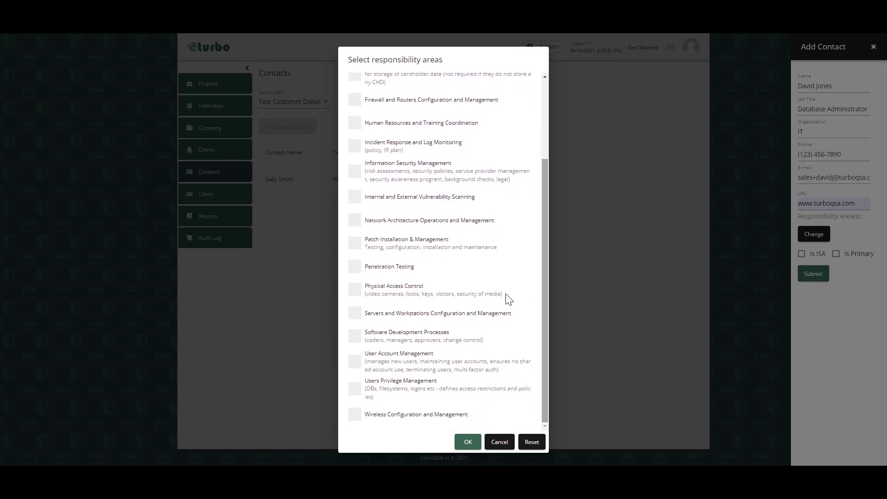
click(357, 340)
click(460, 444)
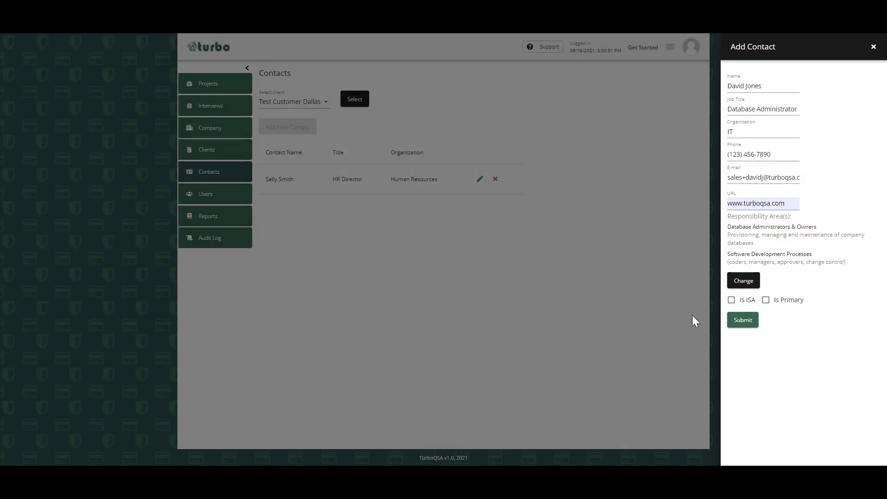
click(736, 323)
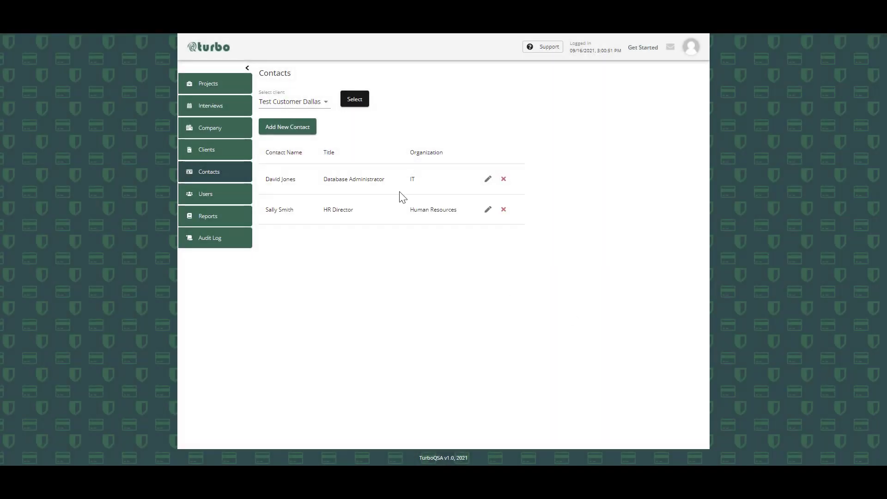
- Start another new contact for Test Customer Dallas and enter the contact's full name
click(283, 127)
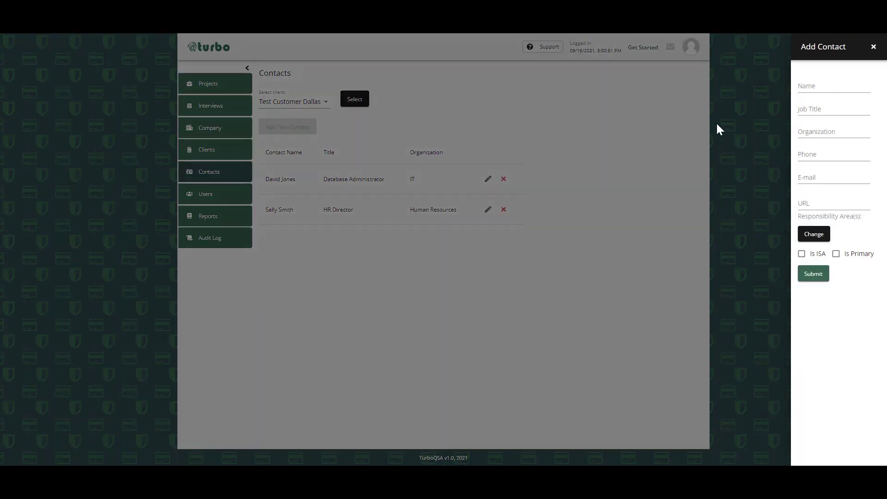
click(823, 88)
- Set the new contact's job title to IT Admin and the organization to IT
key(Tab)
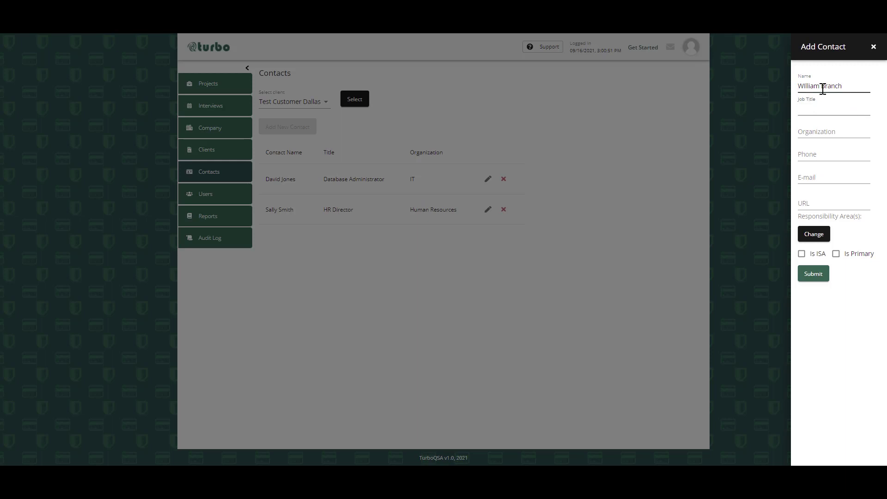
text(IT Admin)
text(IT)
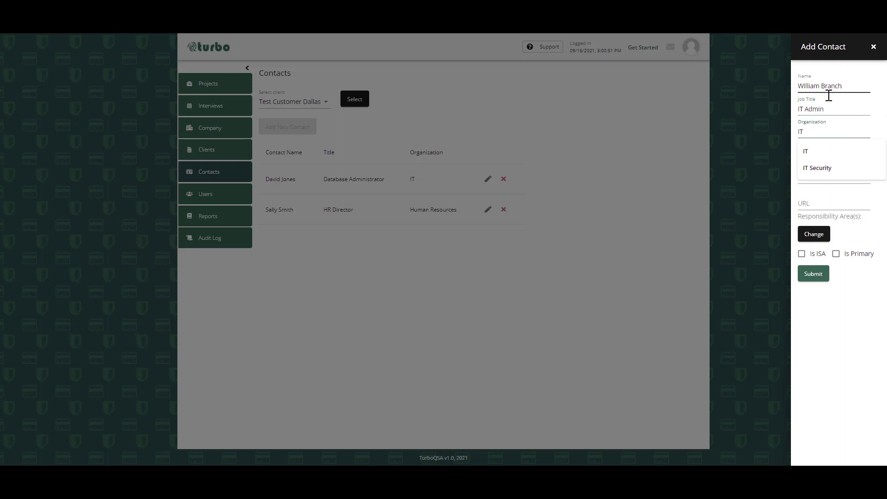
click(805, 150)
- Fill in the IT Admin contact's phone number
click(803, 154)
text(123) 456-7890)
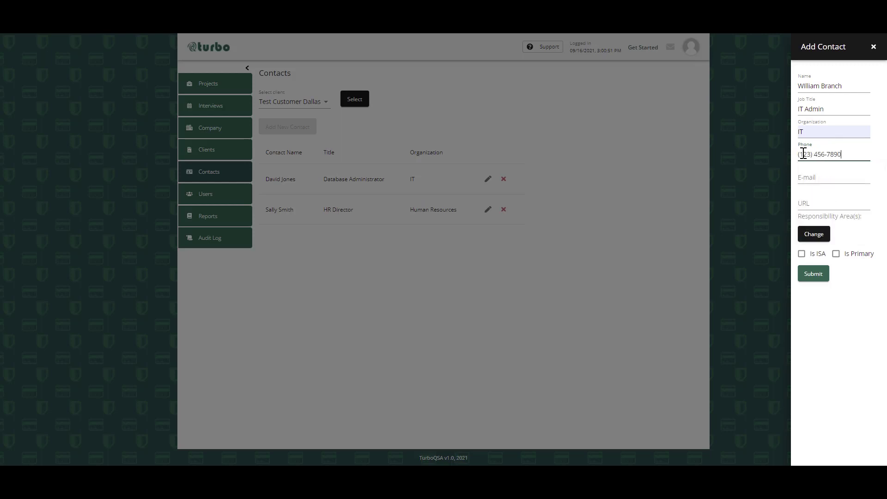
click(808, 177)
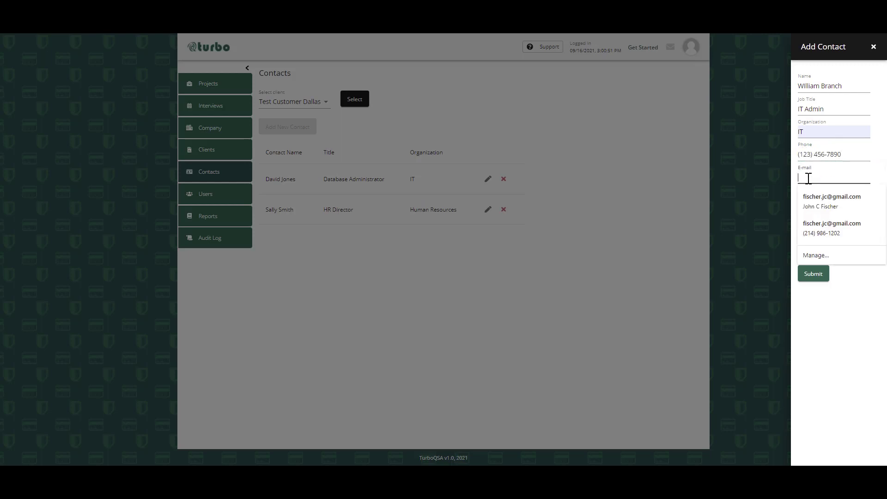
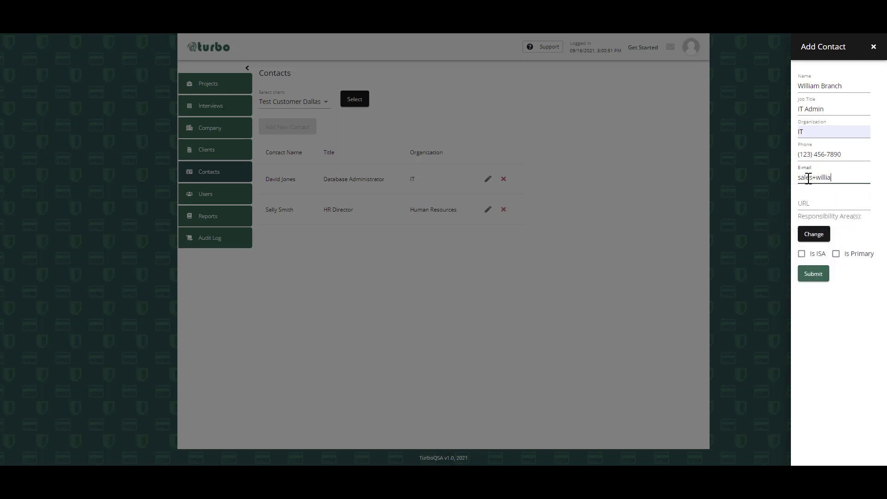
click(808, 203)
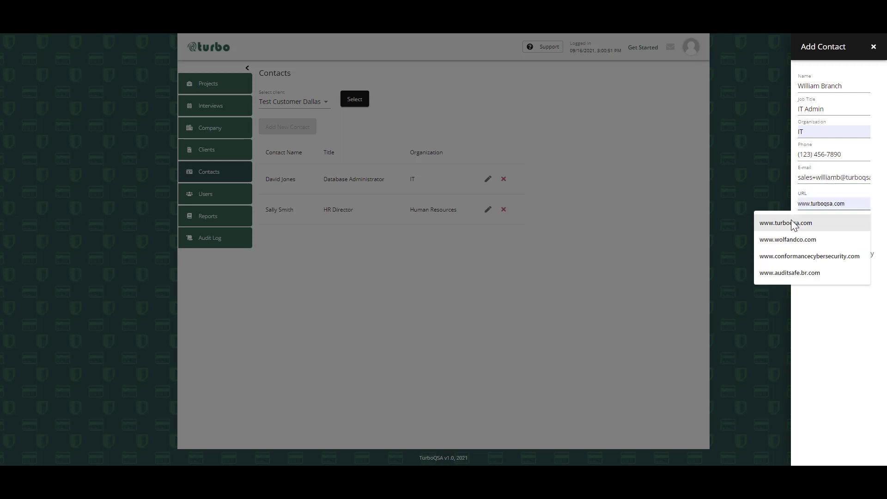
click(790, 221)
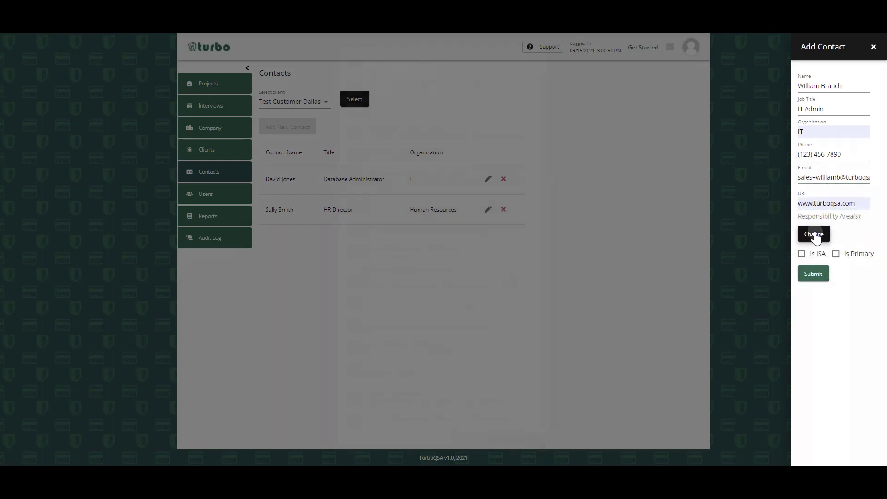
- Assign the Antivirus Software Configuration and Management, Patch Installation & Management and User Account Management responsibility areas to the IT Admin contact and submit it
click(814, 237)
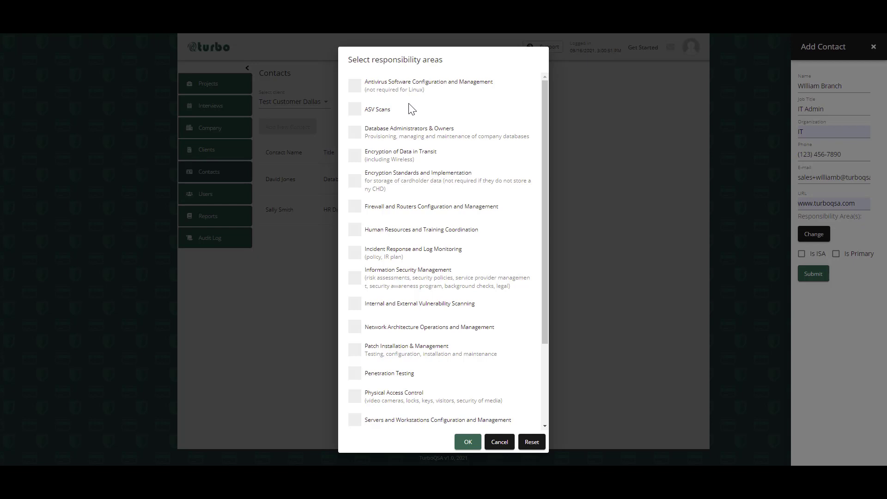
click(354, 87)
scroll(350, 282, down, 2)
scroll(350, 284, down, 3)
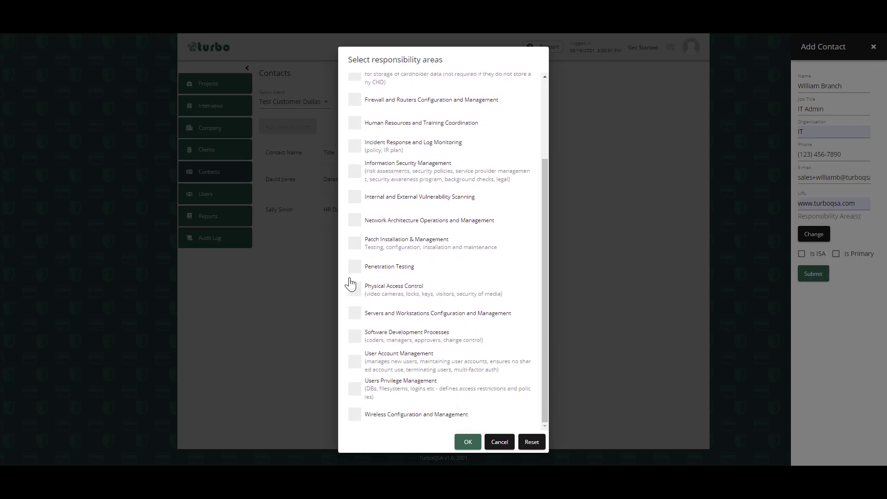
click(356, 367)
click(356, 243)
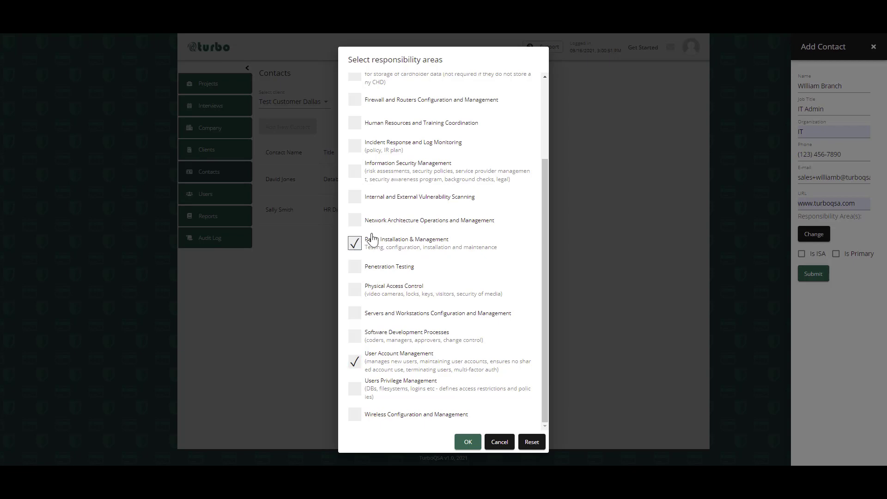
click(459, 443)
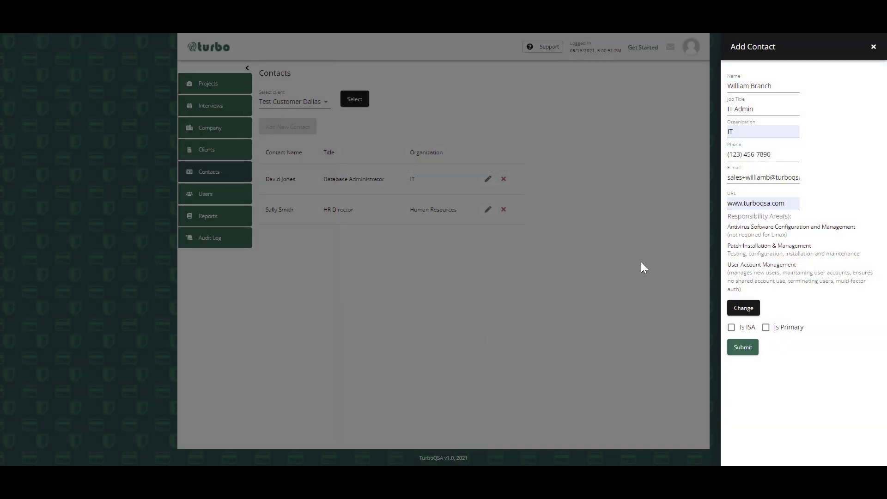
click(742, 351)
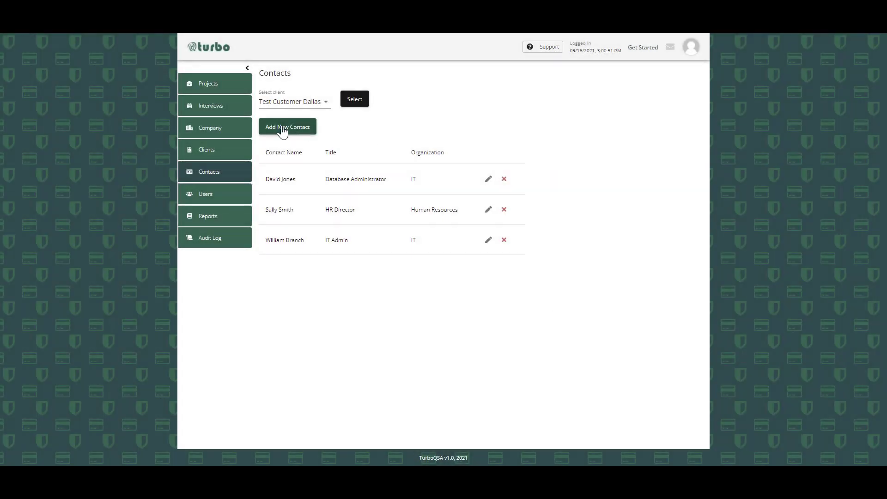
- Start a further contact for Test Customer Dallas and enter the contact's full name
click(283, 132)
click(830, 83)
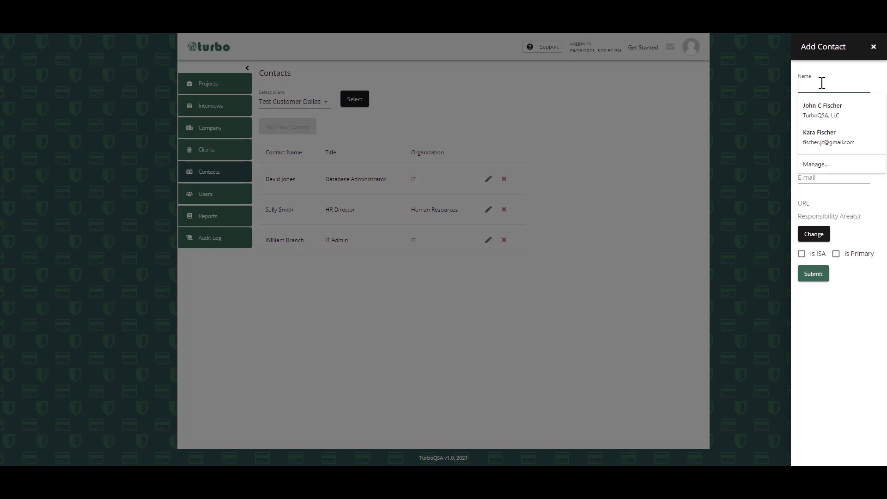
- Set the new contact's job title to CISO and the organization to IT
click(813, 109)
text(CISO)
click(826, 134)
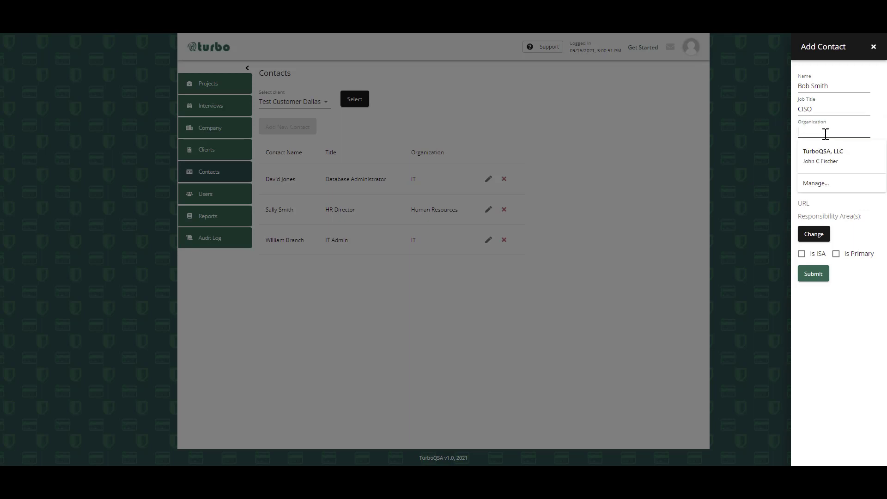
text(IT)
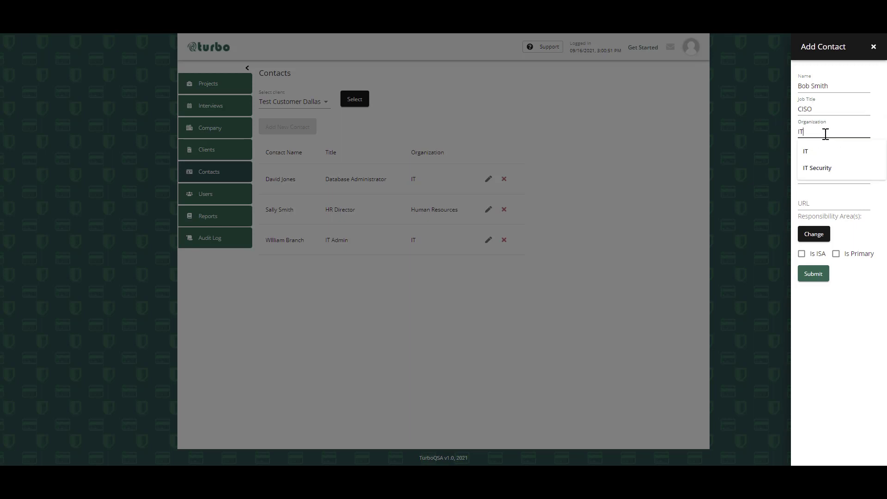
click(807, 151)
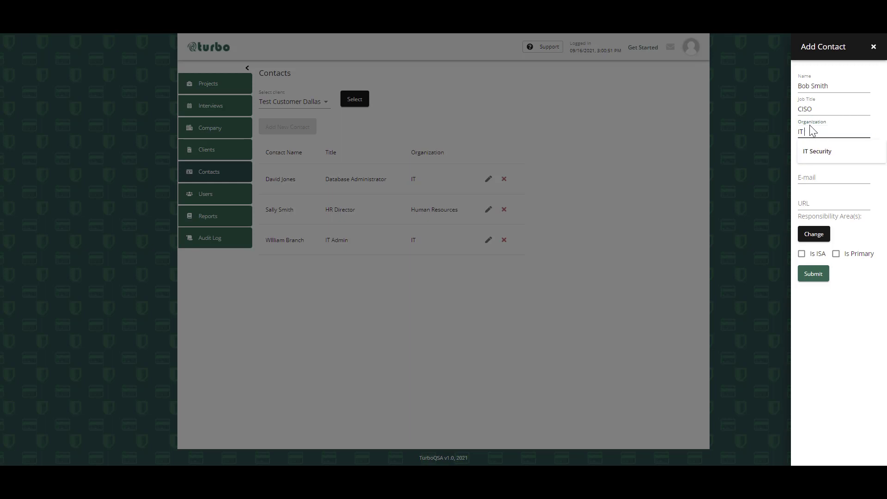
key(BackSpace)
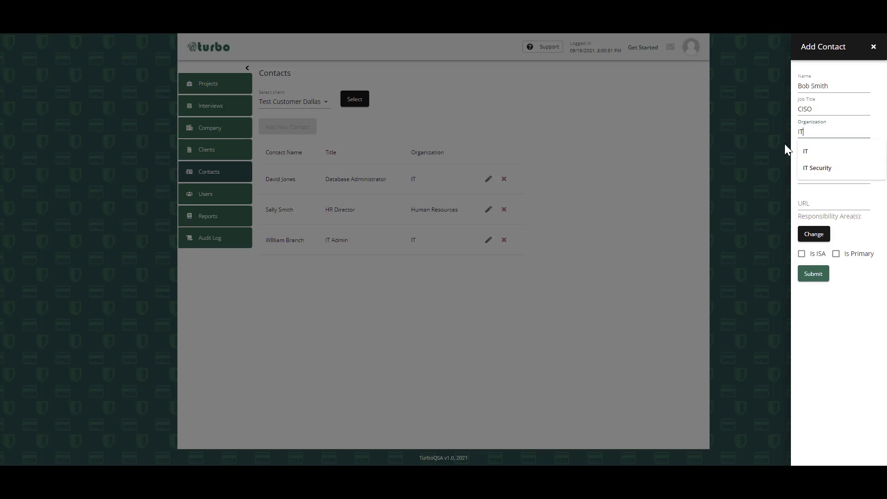
- Fill in the CISO contact's phone number
click(820, 156)
text(123) 456-78)
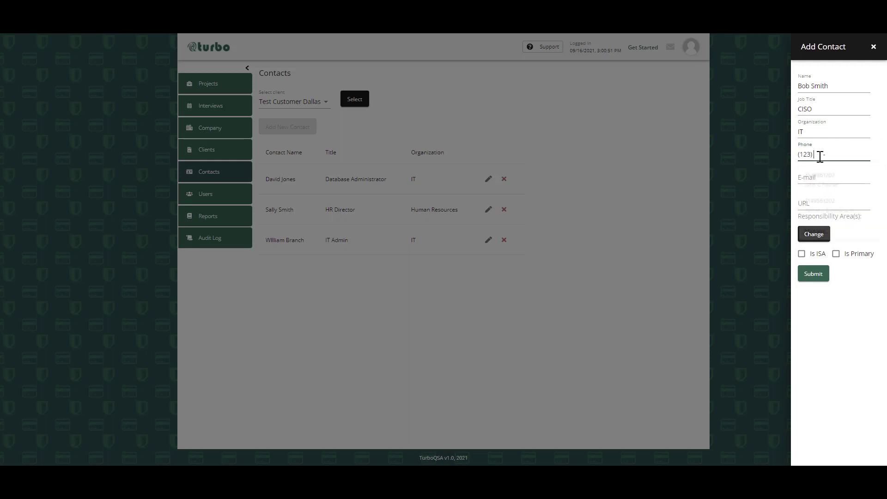
text(90)
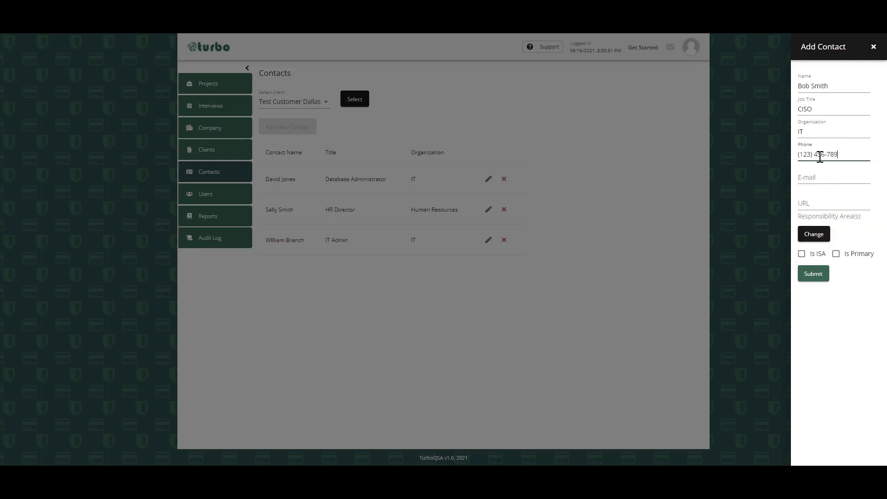
- Fill in the CISO contact's e-mail address
click(822, 176)
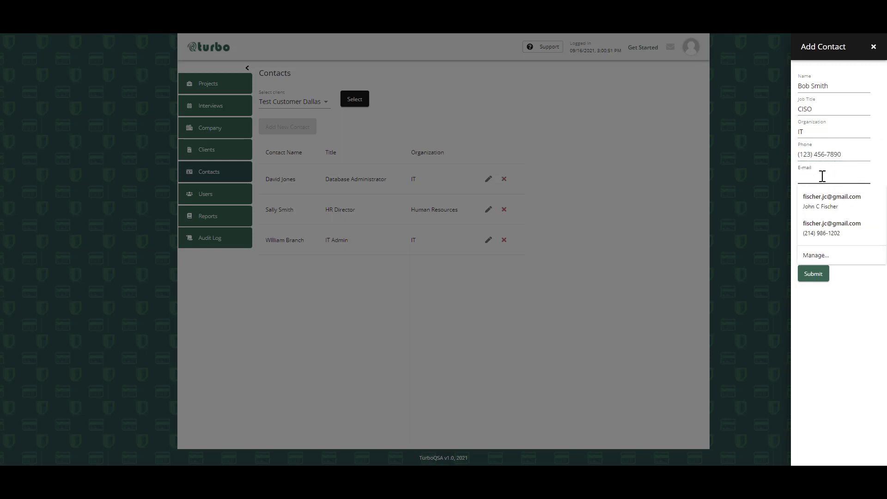
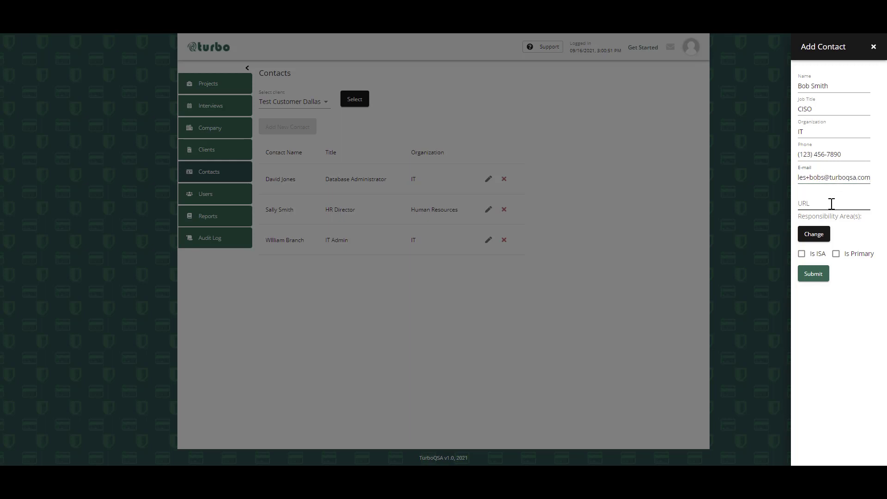
click(824, 206)
click(791, 236)
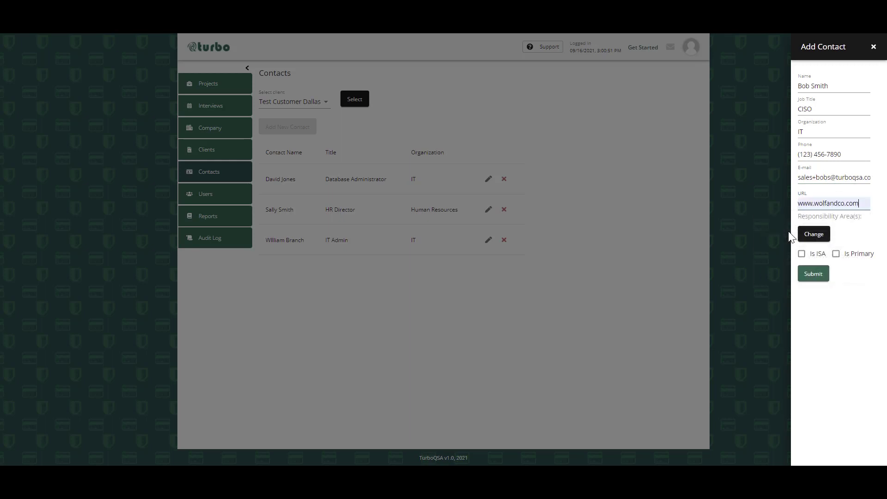
drag(860, 203, 772, 203)
key(BackSpace)
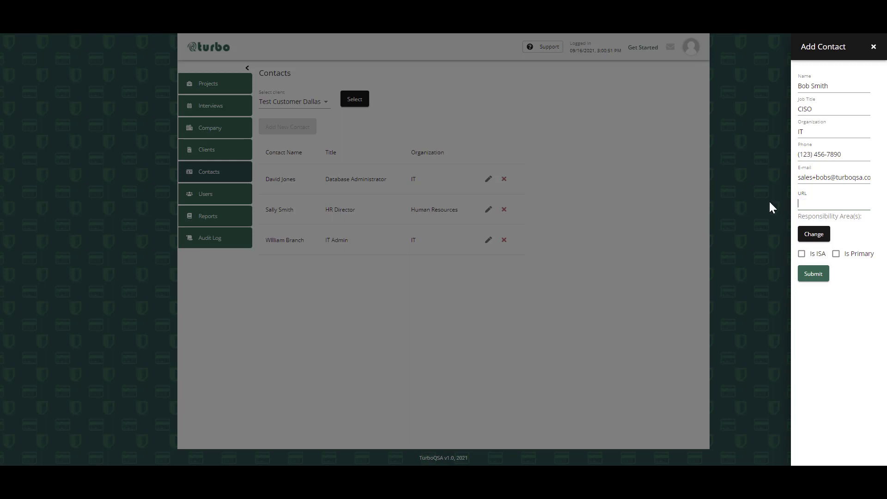
click(816, 203)
click(791, 222)
- Assign Incident Response and Log Monitoring and Information Security Management to the CISO contact and submit it as a primary contact
click(813, 233)
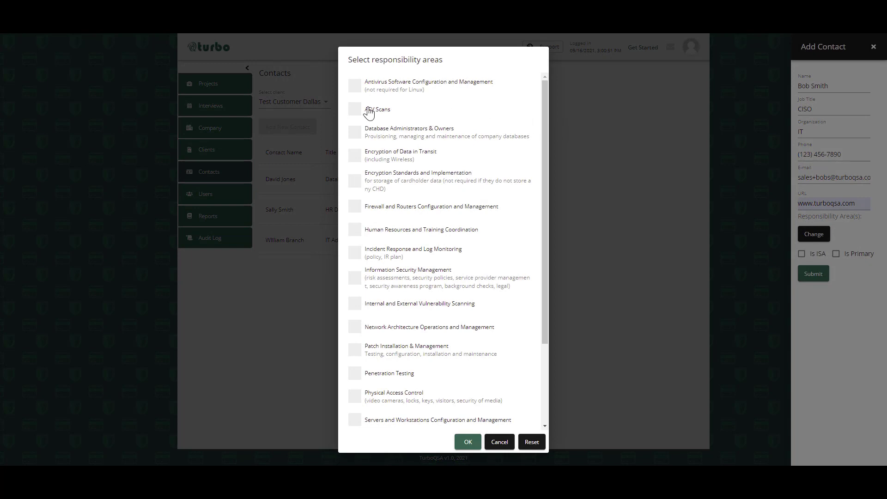
click(353, 279)
click(355, 255)
scroll(371, 244, down, 3)
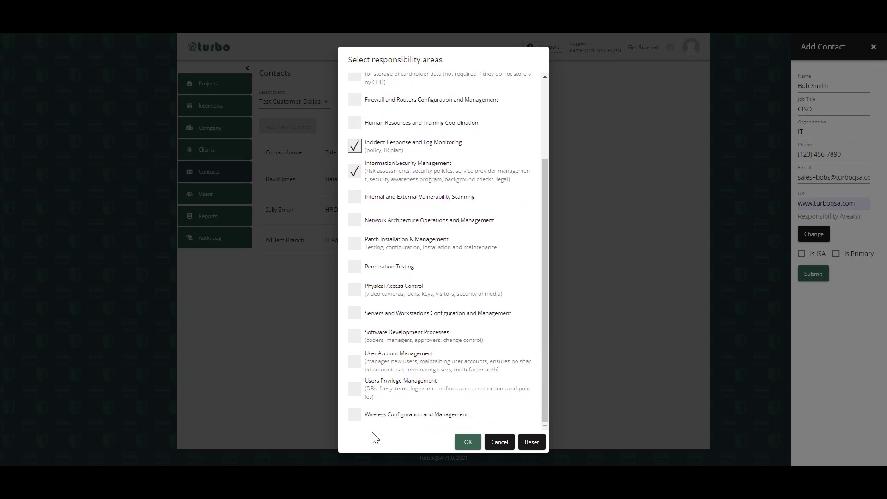
click(465, 443)
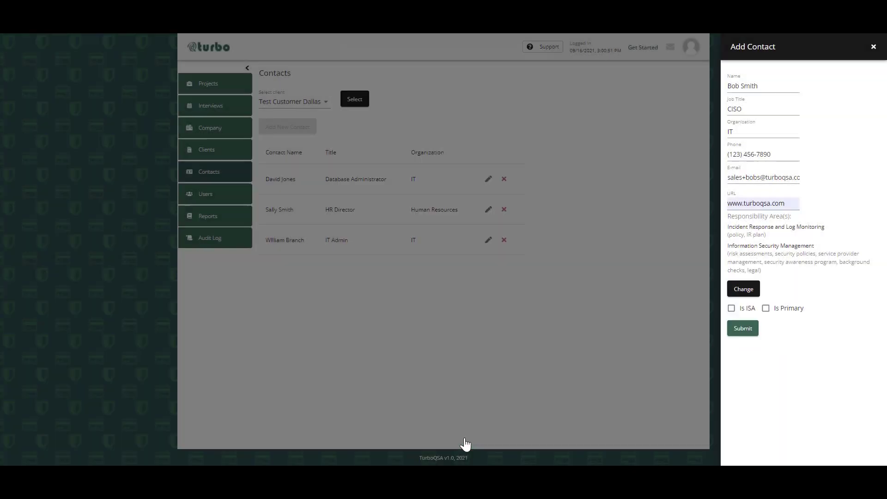
click(766, 309)
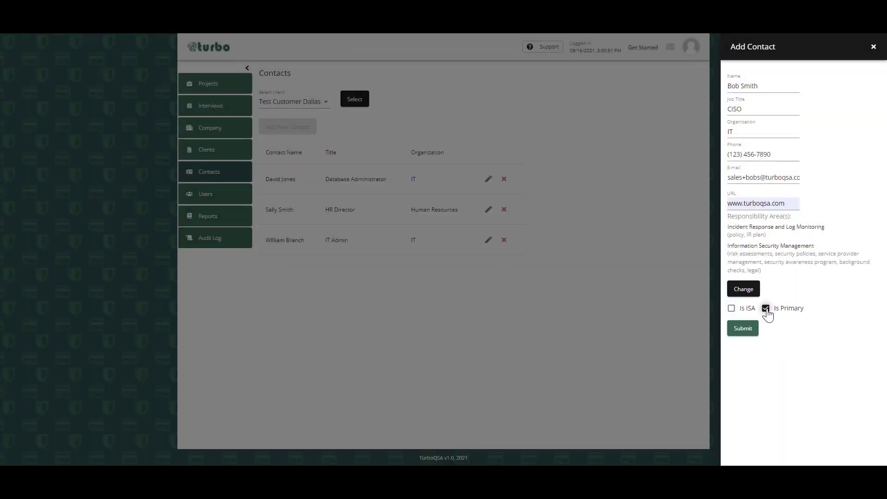
click(738, 330)
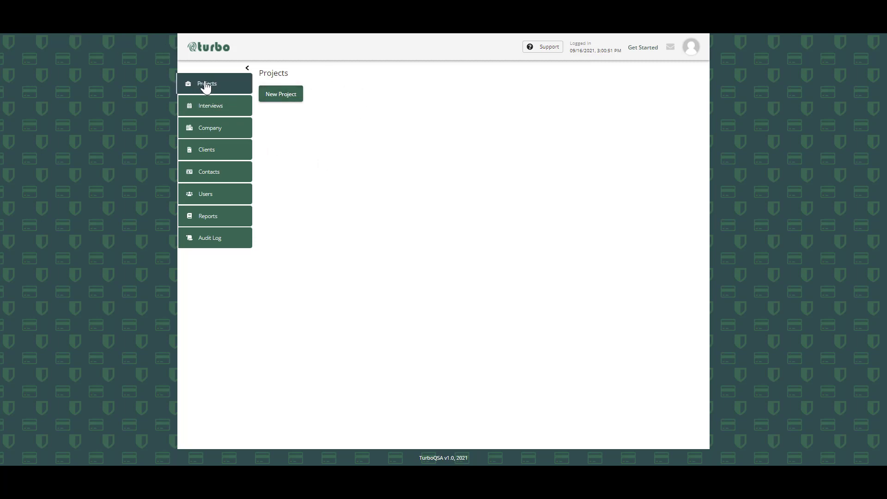
- Start a new project and name it Test Dallas ROC 2021
click(283, 96)
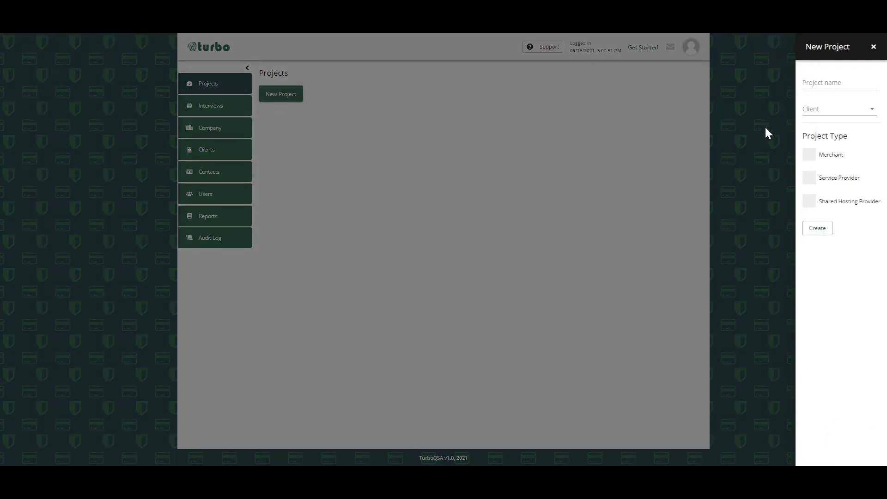
click(836, 82)
text(Test Dallas ROC 2021)
- Create the project for the client Test Customer Dallas with the Merchant project type
click(826, 111)
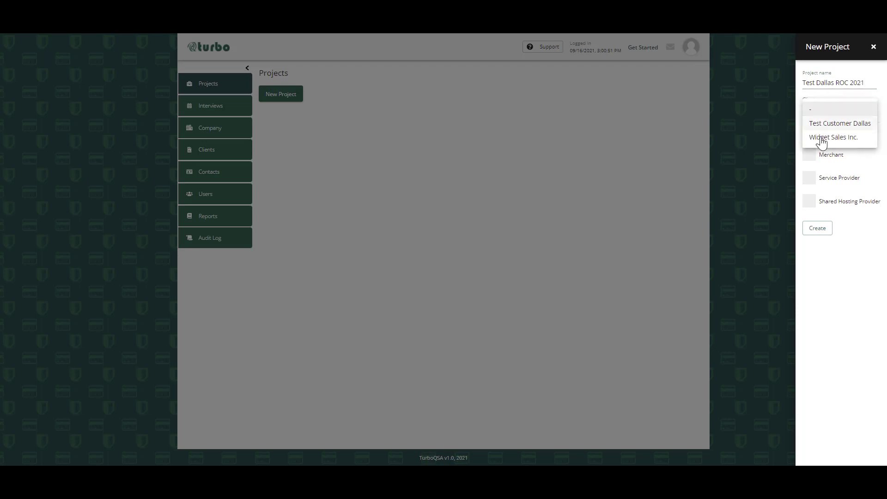
click(834, 127)
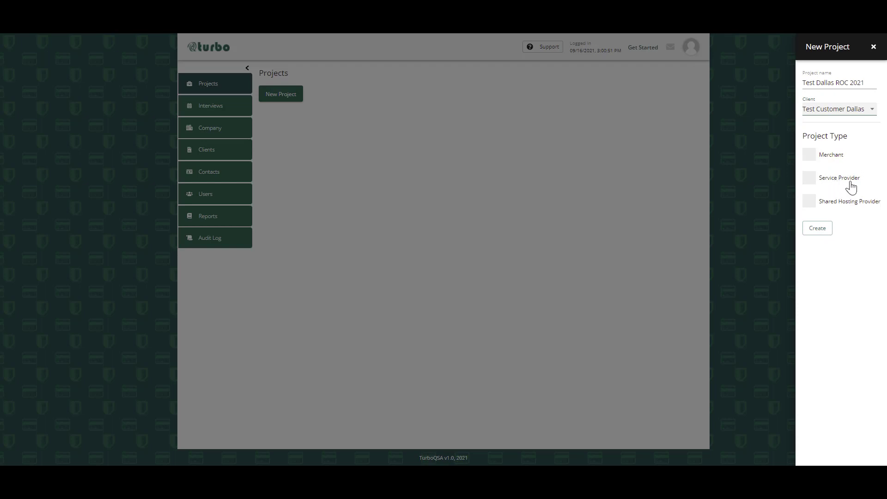
click(836, 159)
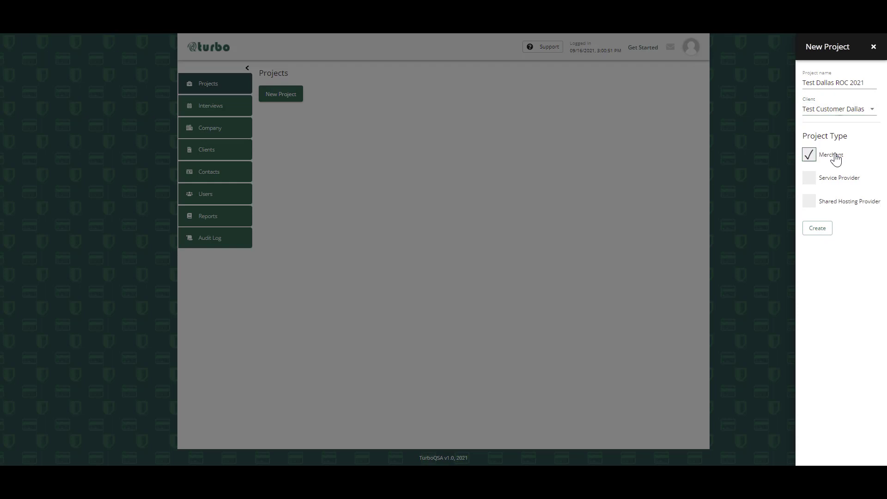
click(817, 228)
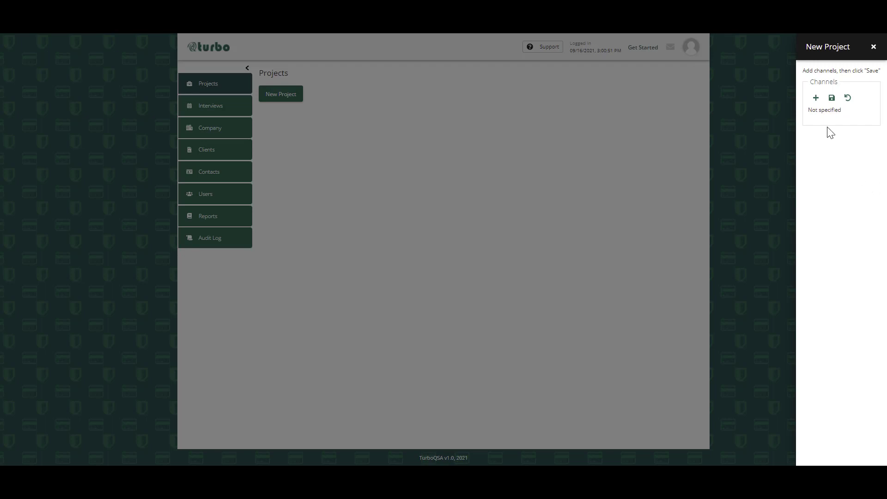
- Add the preset Card-present (face-to-face) and E-Commerce payment channels to the project
click(816, 99)
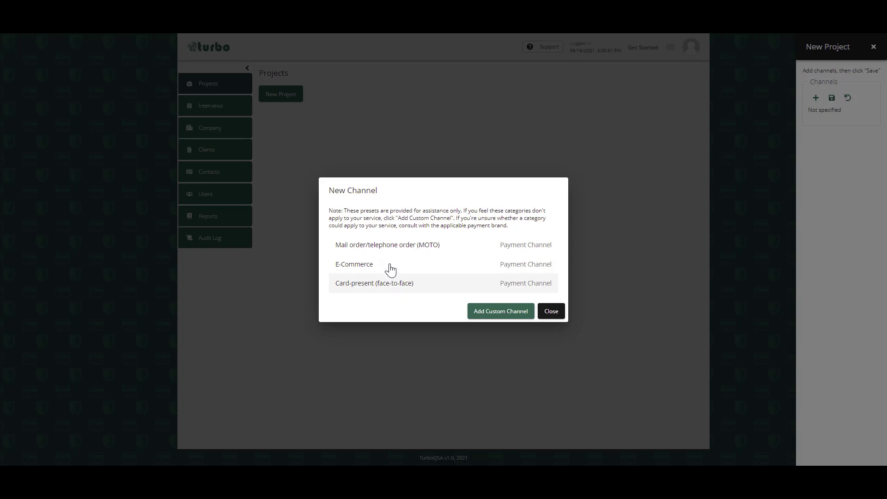
click(391, 288)
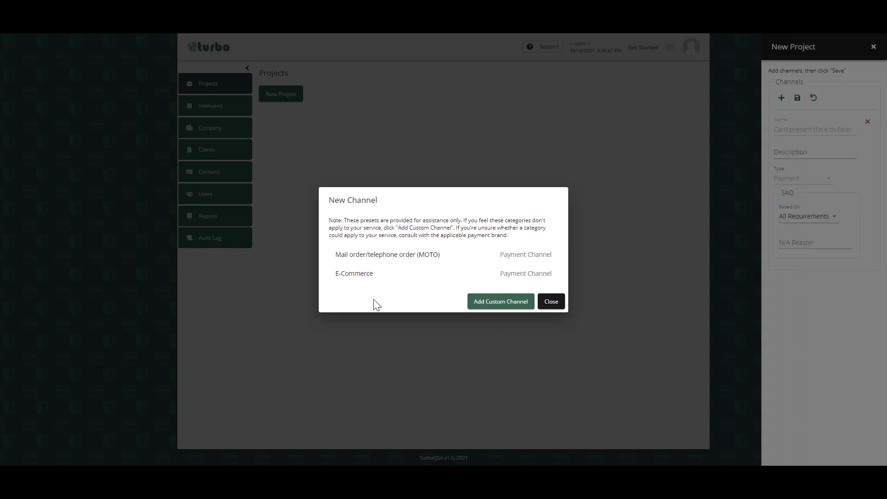
click(371, 279)
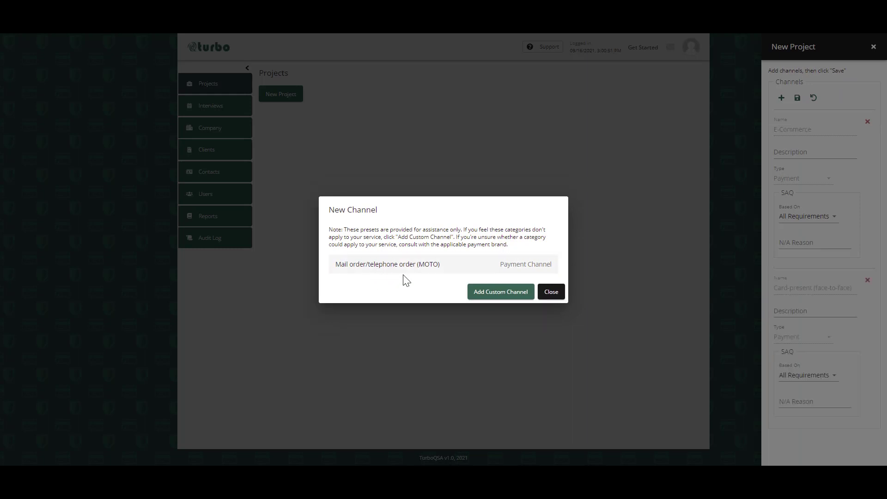
click(552, 295)
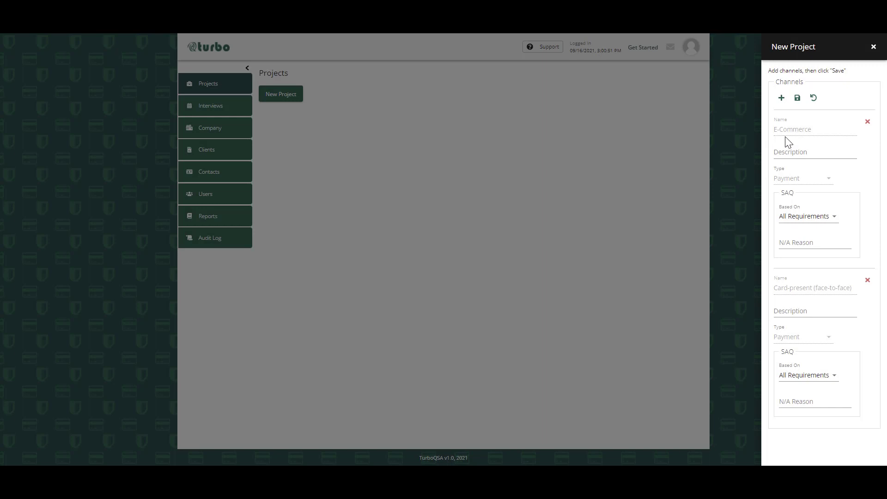
- Describe the E-Commerce channel as "Website Selling Tools" and base its SAQ on A
click(797, 152)
text(Website Selling Tools)
click(758, 179)
click(822, 219)
click(791, 233)
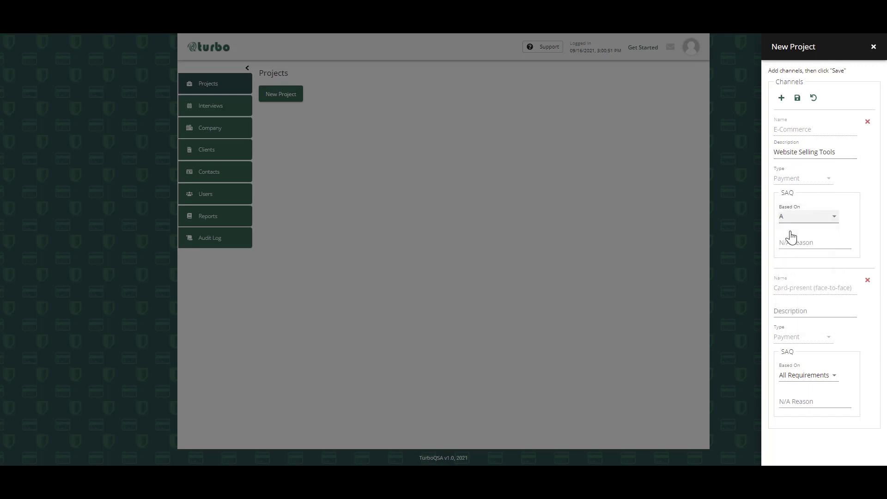
- Set the E-Commerce channel's N/A reason to "Not Applicable - Test Customer Dallas does a verified full redirect to Stripe."
click(798, 242)
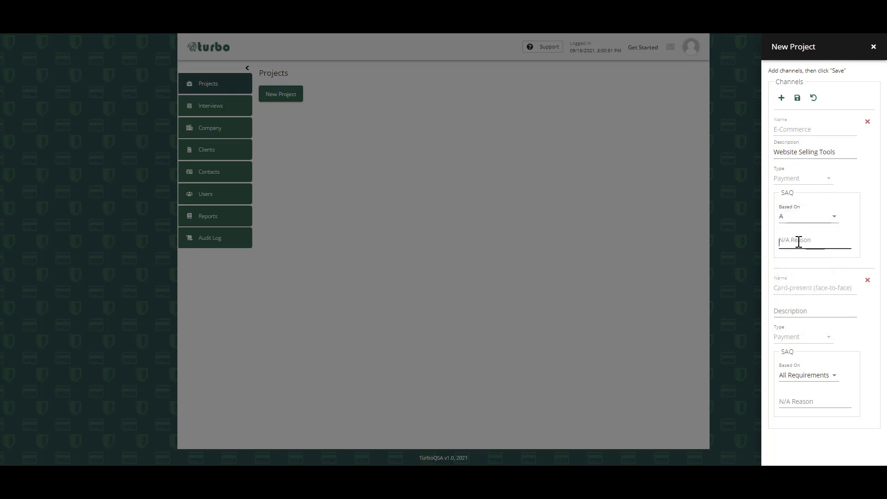
click(845, 196)
click(823, 242)
text(Not Applicable - Test CUstomer )
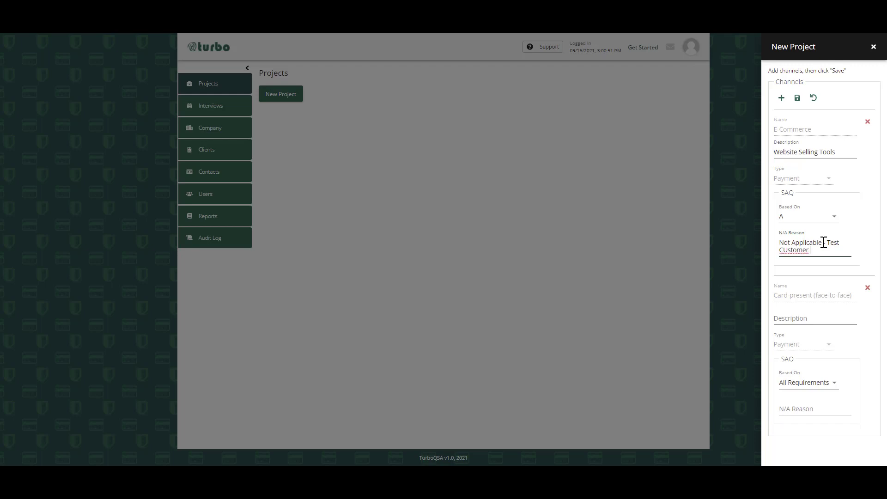
text(Dallas does a ver)
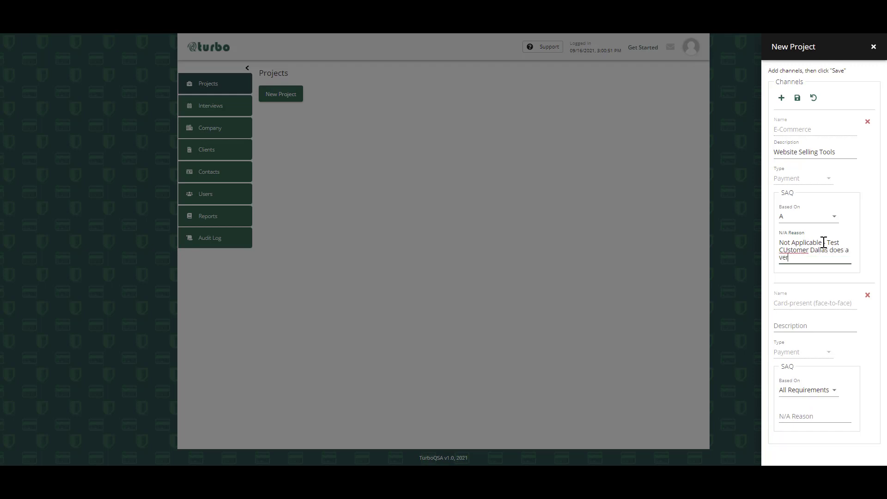
text(ified full redirect to Stripe.)
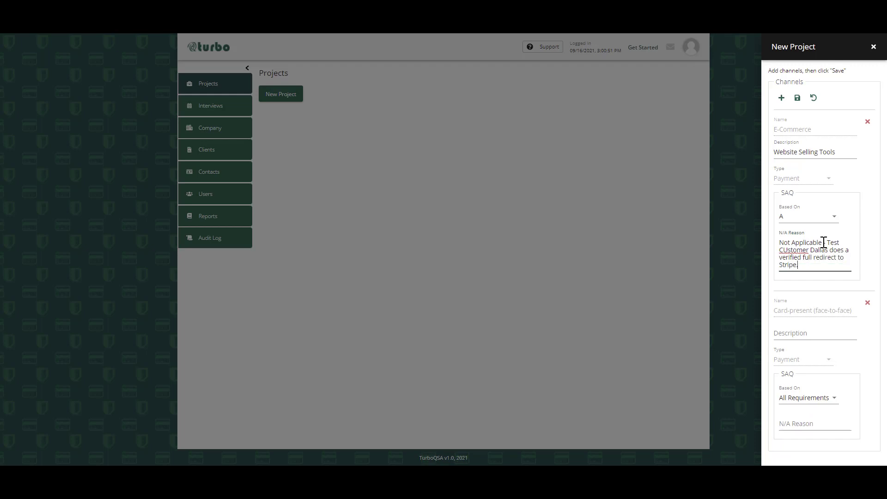
click(788, 246)
key(BackSpace)
text(u)
- Describe the Card-present channel as "150 Retail Stores located in 14 cities in the USA"
click(817, 334)
text(R)
key(BackSpace)
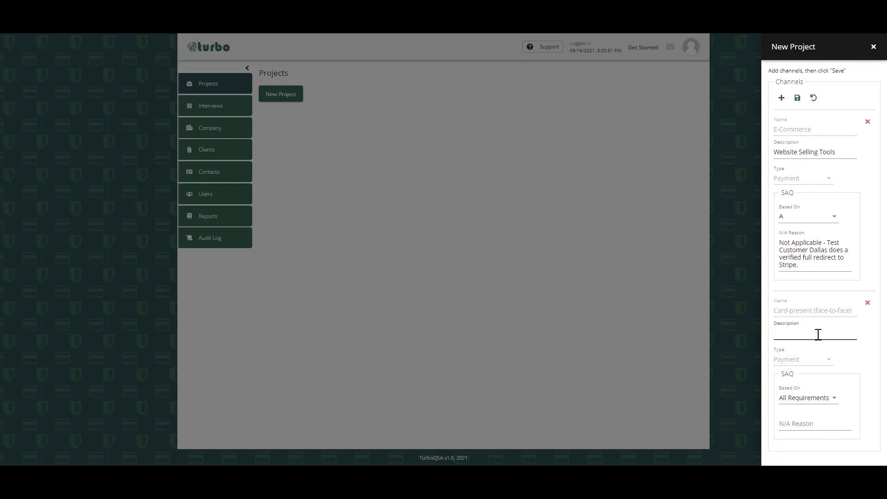
text(150 Retail Stores located in 14 citi)
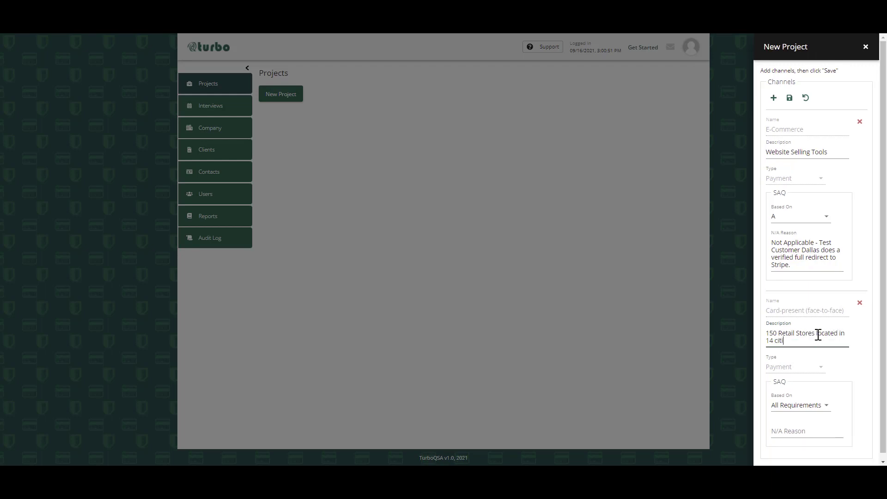
text(es in the USA)
- Base the Card-present channel's SAQ on P2PE
scroll(762, 390, down, 1)
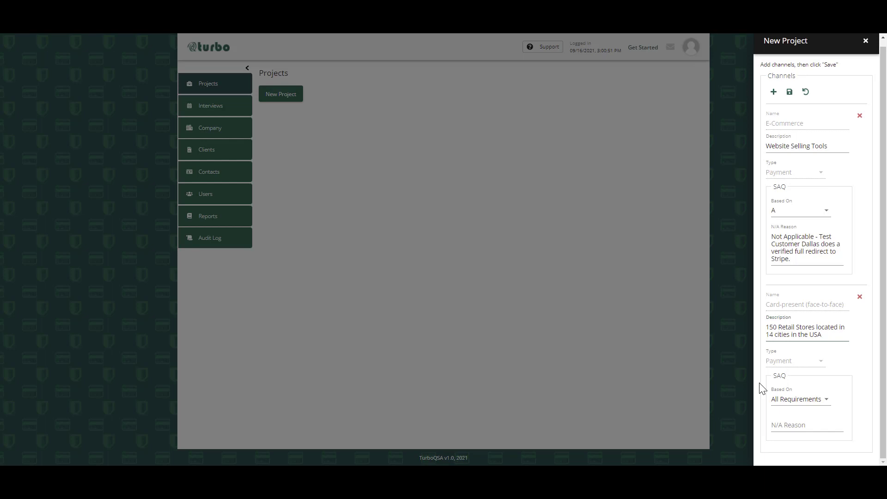
click(797, 400)
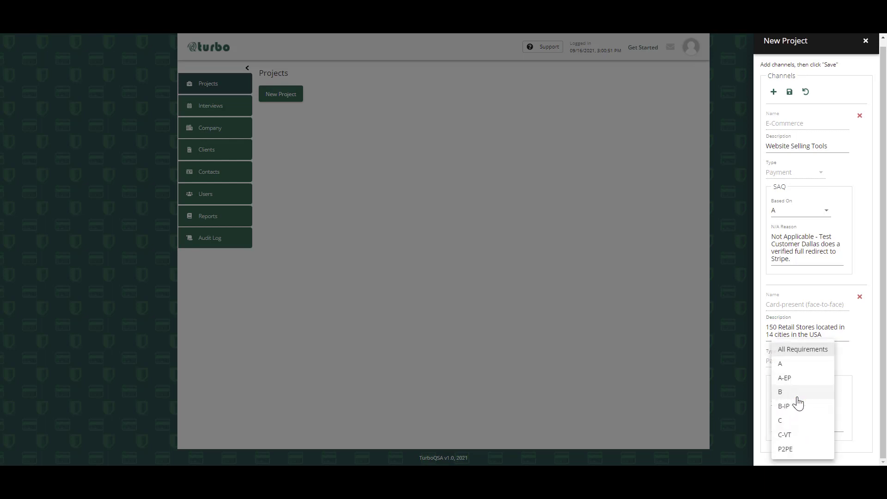
click(784, 449)
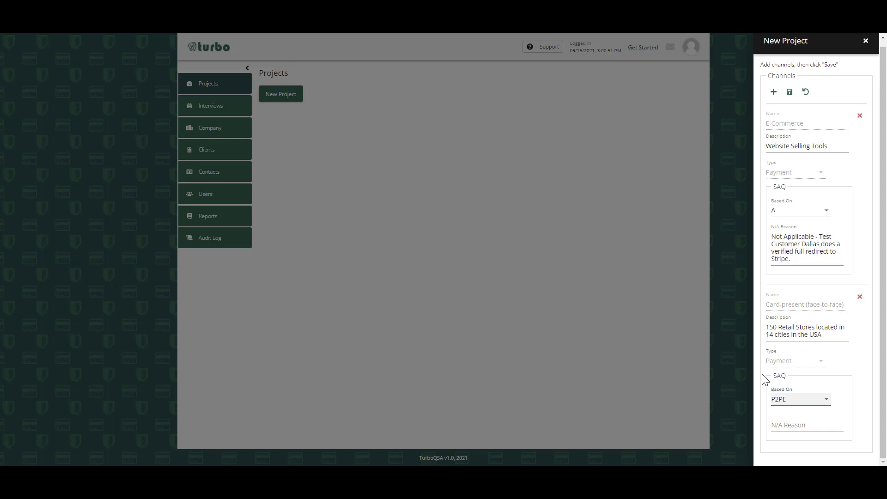
- Set the Card-present channel's N/A reason to "Not Applicable - Test Customer Dallas has a validated P2PE solution in place."
click(781, 425)
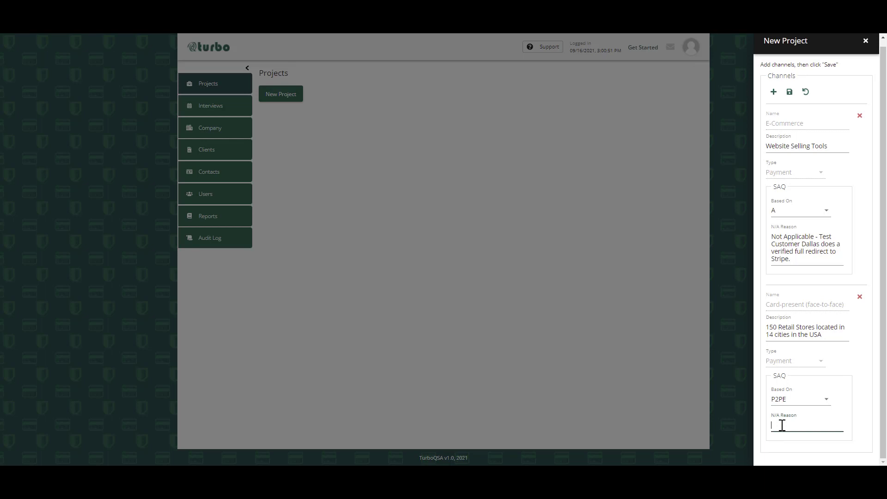
text(Not Applicable - Test CUstomer Dallas)
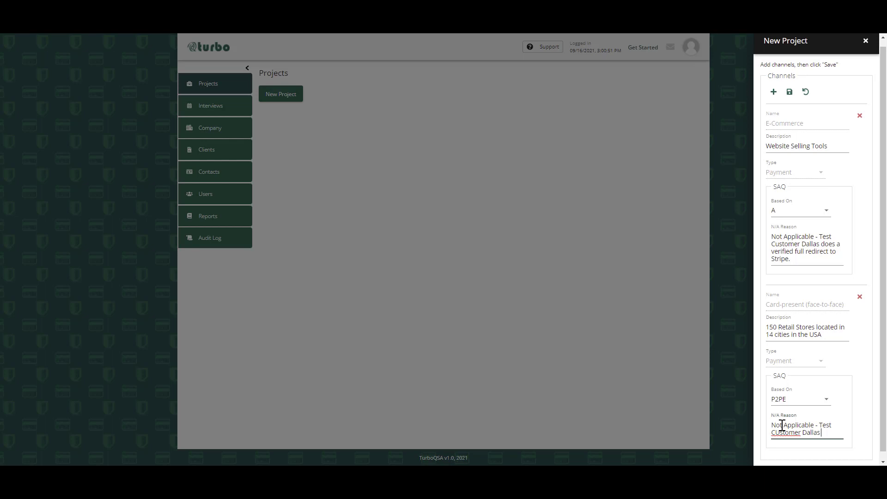
text( has a validate)
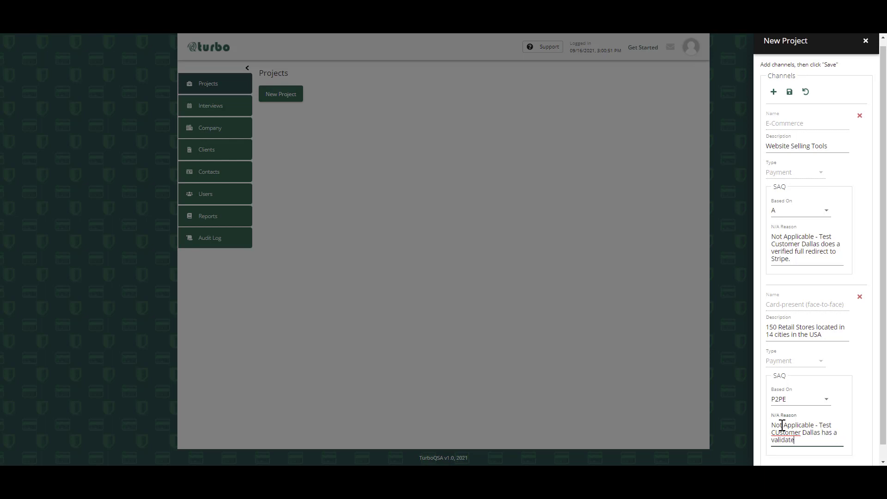
text(d P2PE solution in)
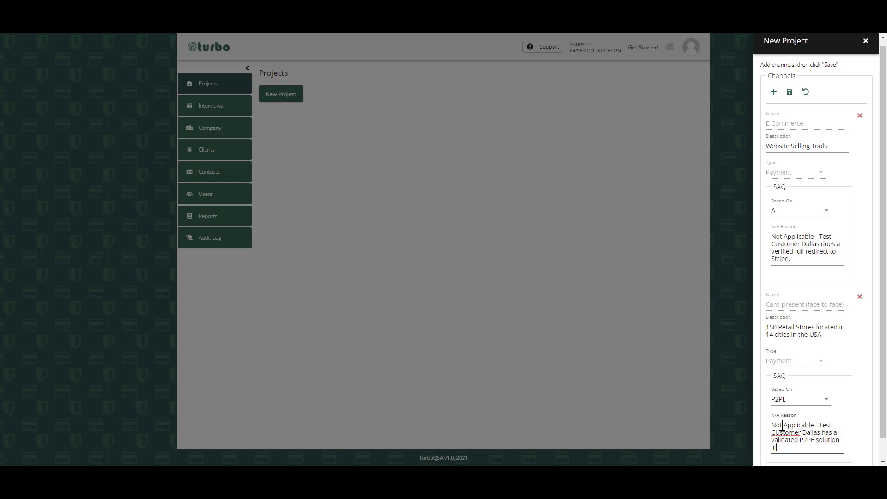
text( place.)
click(779, 433)
key(BackSpace)
text(u)
- Review both payment channels and save them to the new project
scroll(801, 428, down, 1)
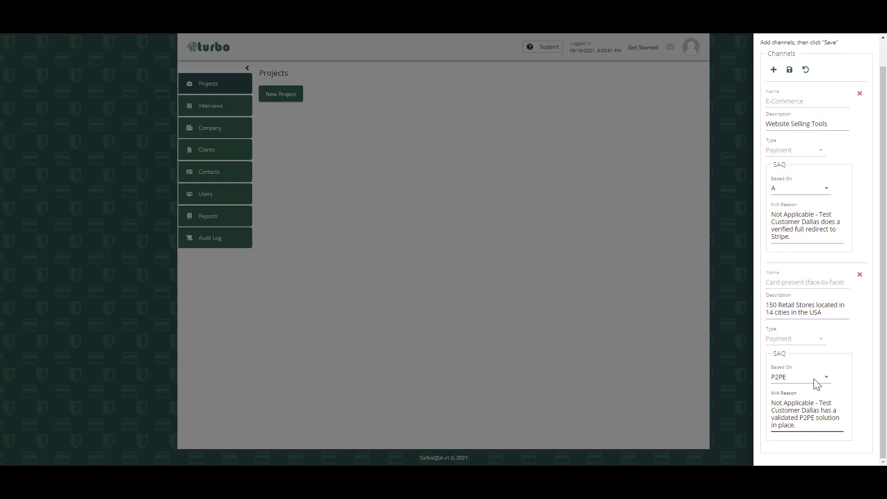
scroll(820, 203, up, 1)
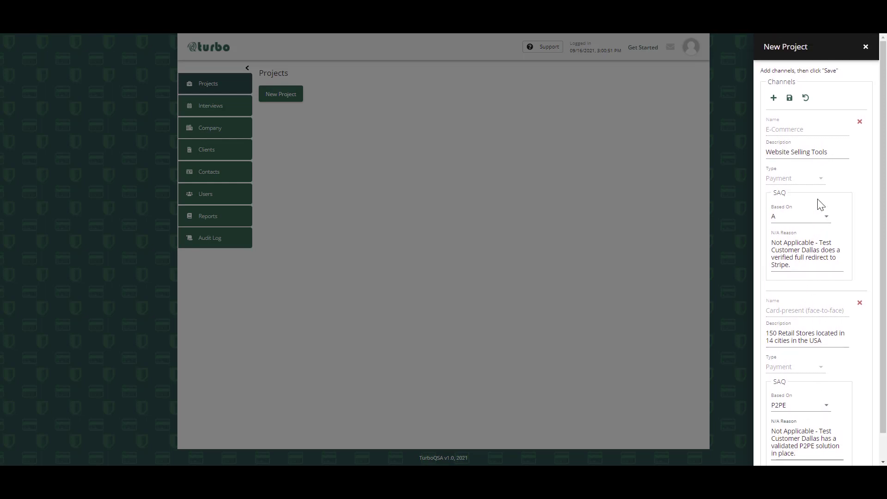
click(790, 99)
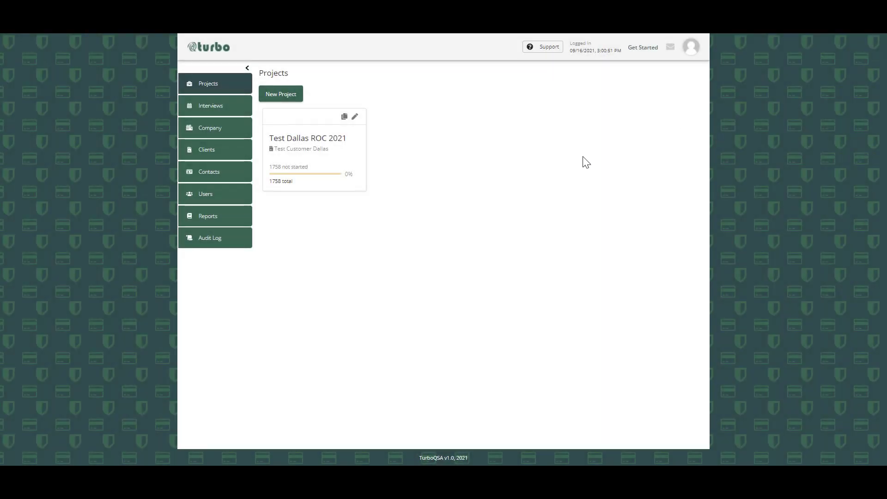
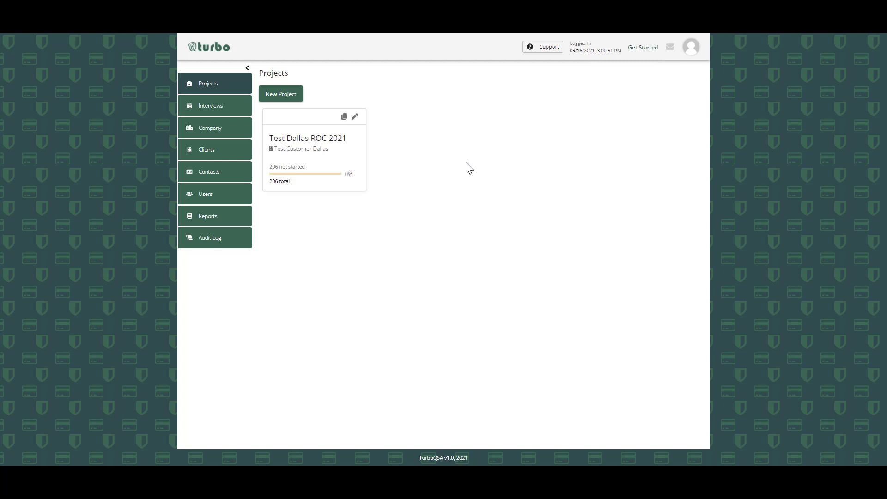
- Open the participants of the Test Dallas ROC 2021 project and assign the third listed QSA as Lead
click(311, 147)
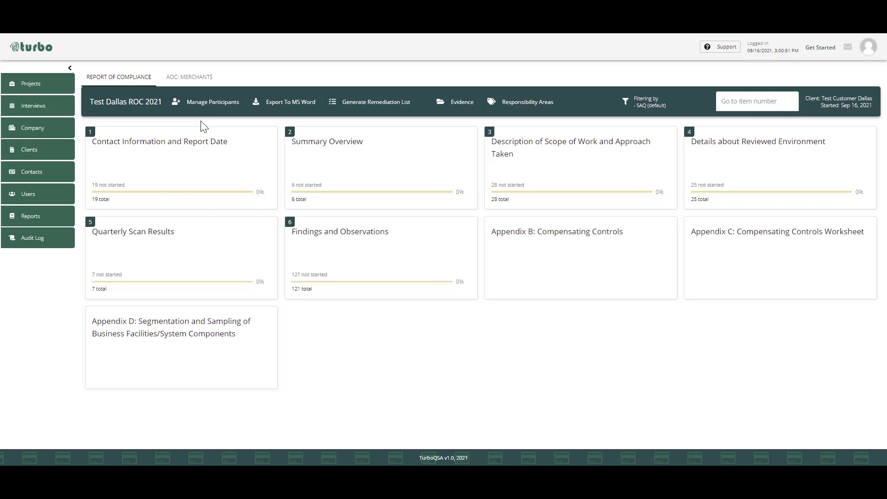
click(219, 106)
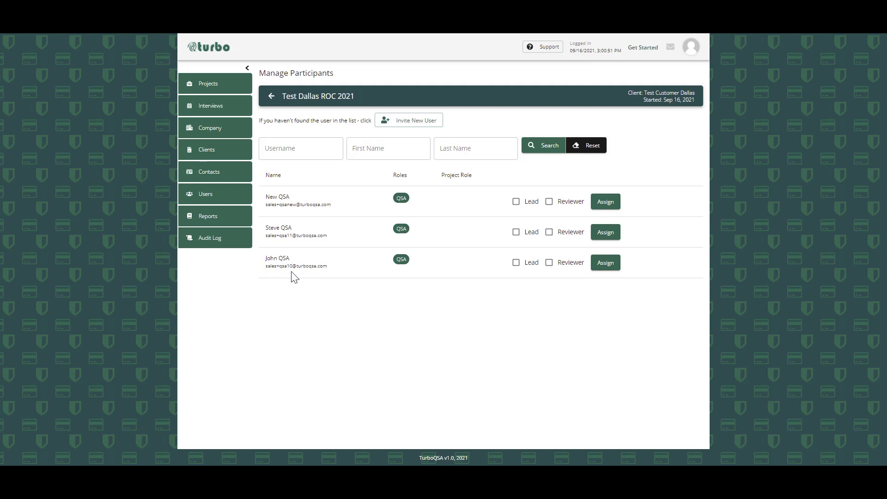
click(515, 264)
click(609, 263)
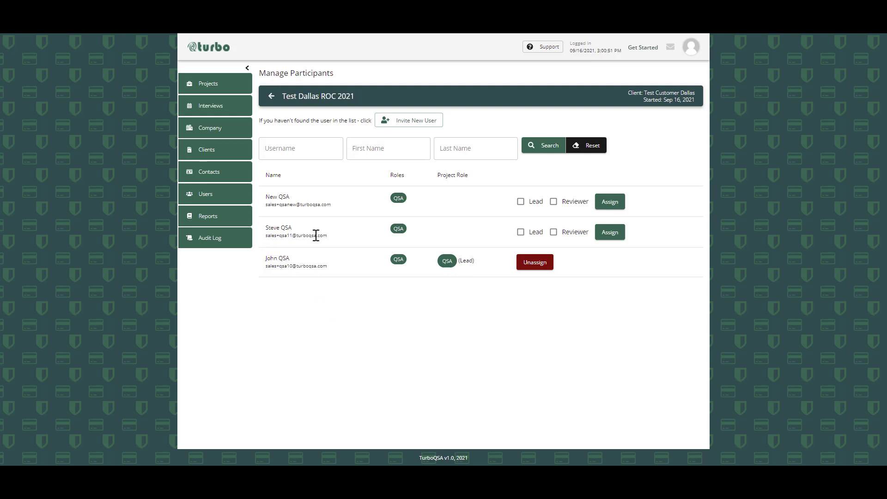
- Assign the second listed QSA to the project as Reviewer and return to the project overview
click(573, 236)
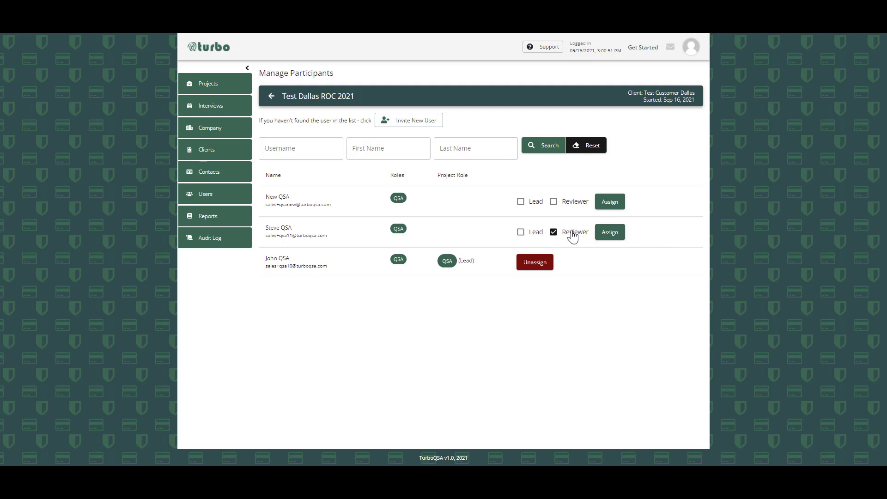
click(618, 236)
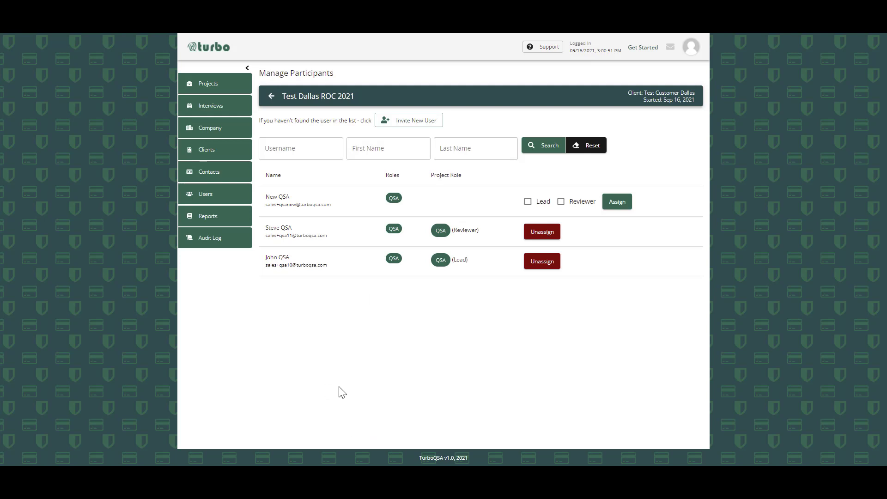
click(272, 98)
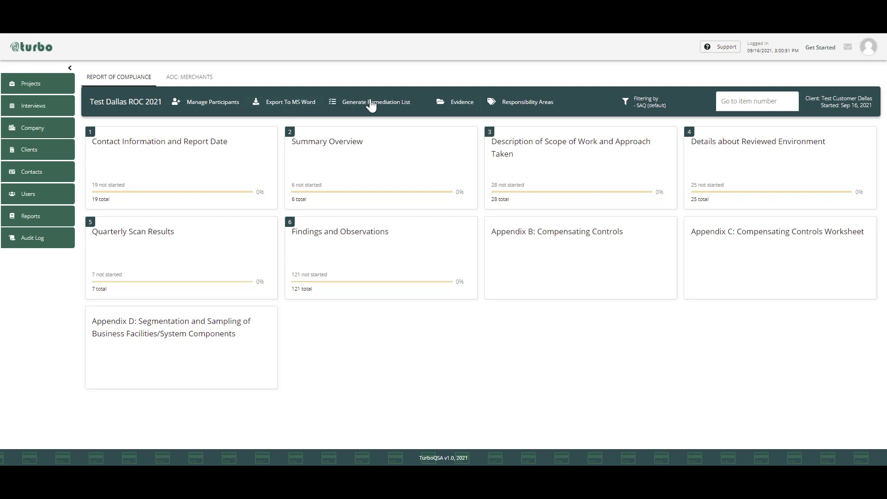
- View the Findings and Observations section and the project's evidence page, returning to the project overview each time
click(413, 257)
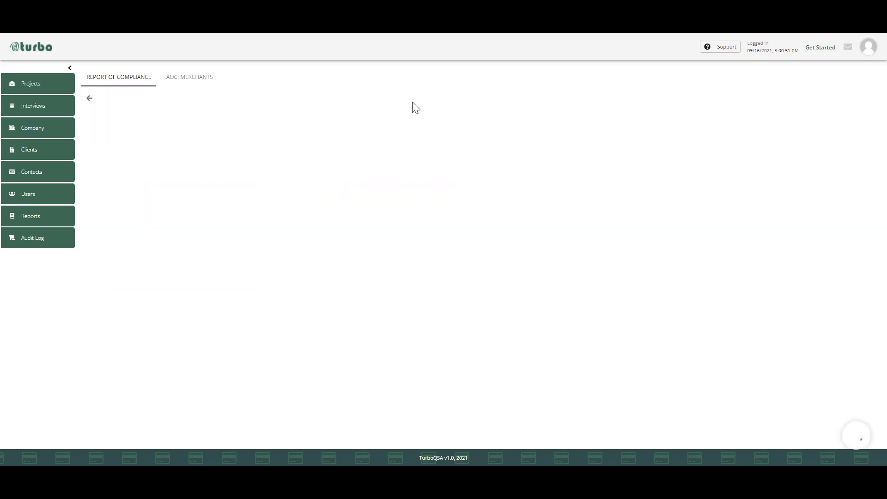
click(89, 98)
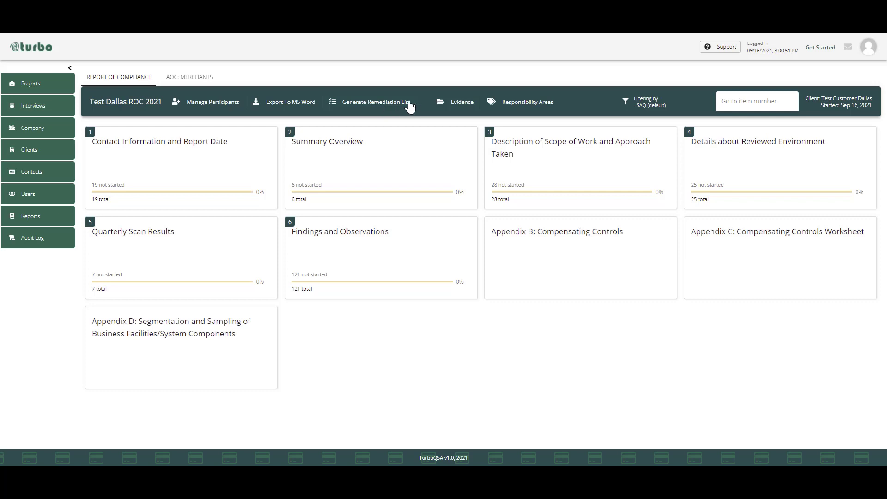
click(458, 103)
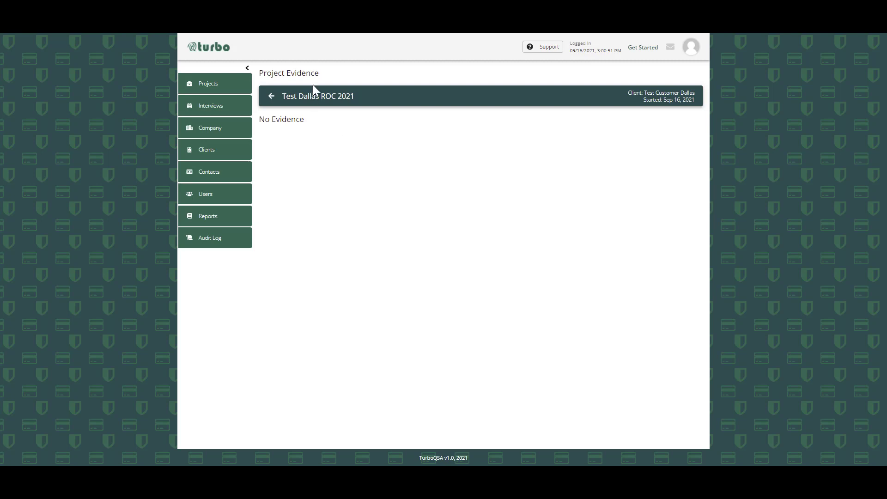
click(270, 92)
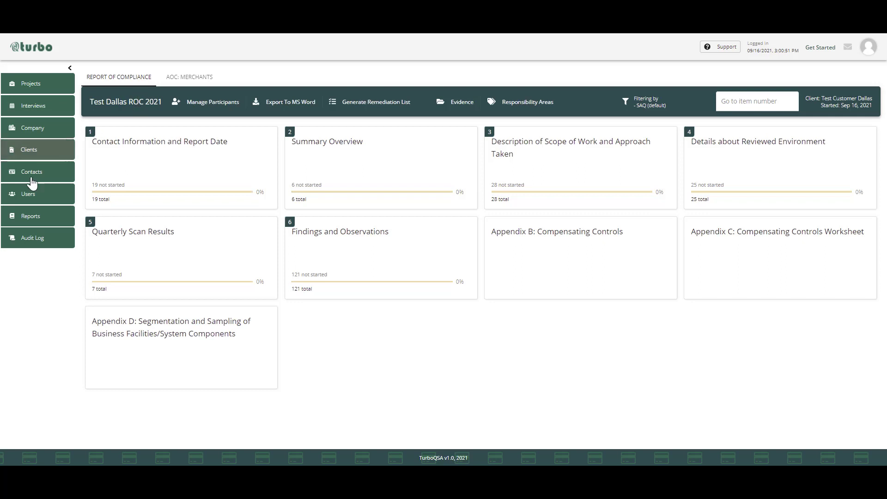
- Review the project's responsibility areas with their assigned contacts and return to the project overview
click(513, 106)
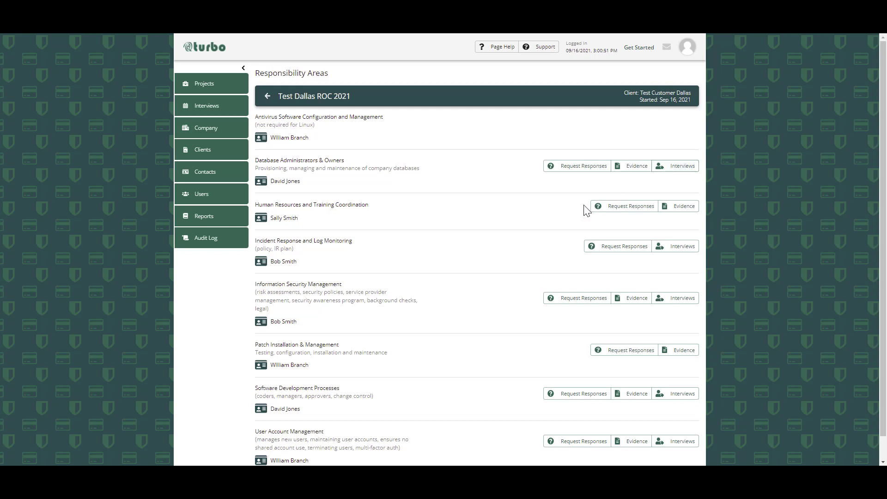
scroll(471, 205, down, 1)
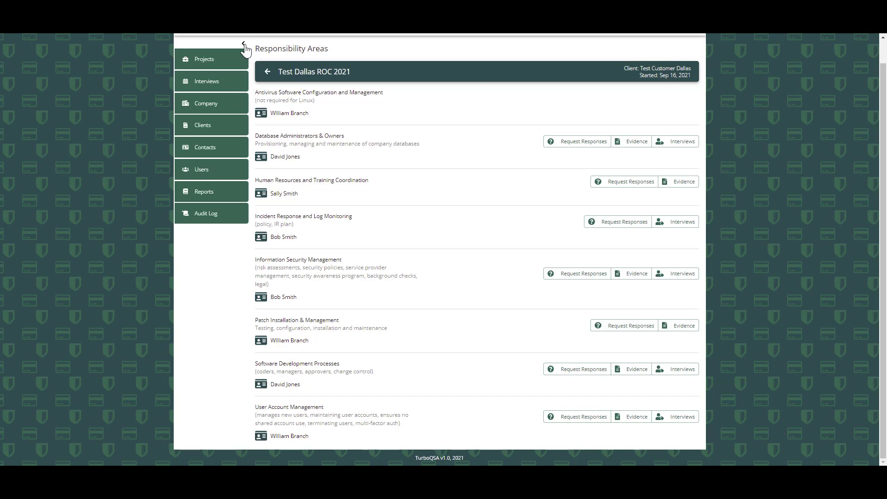
click(268, 73)
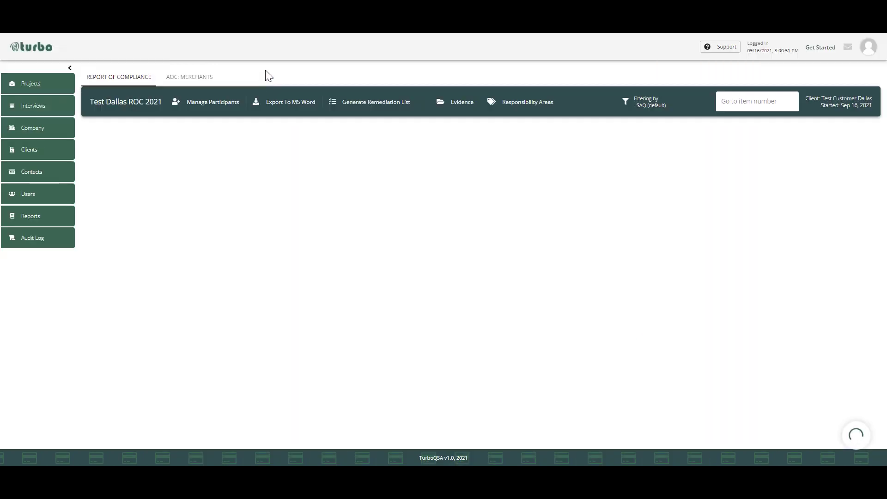
- Try filtering the project items by a From date for the timespan of changes, and clear it again
click(626, 106)
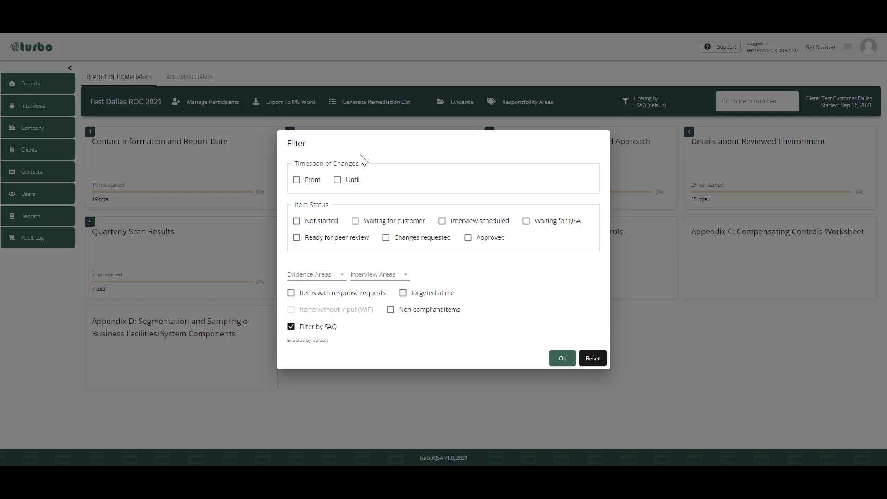
click(309, 187)
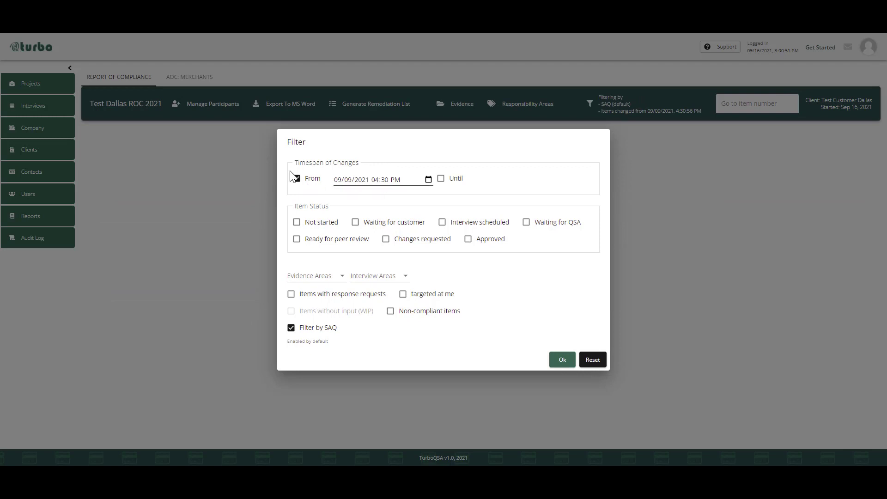
click(306, 183)
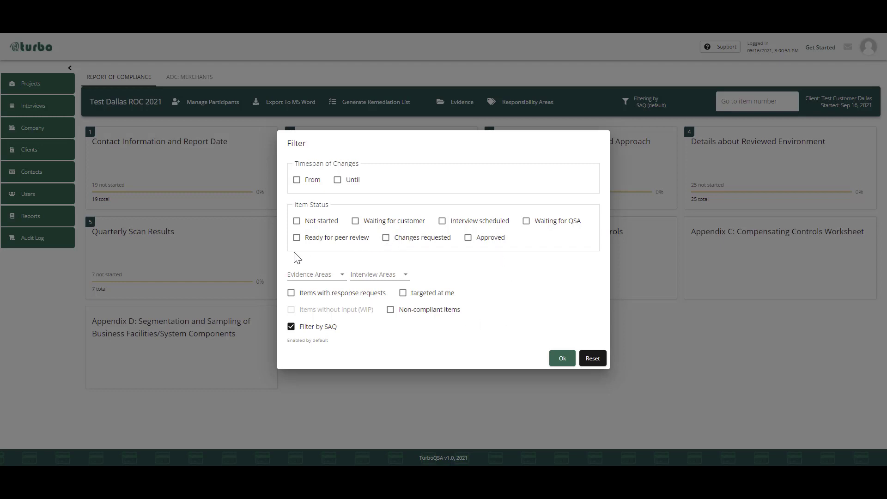
- Examine the filter's evidence area and interview area options and close it with only Filter by SAQ enabled
click(317, 277)
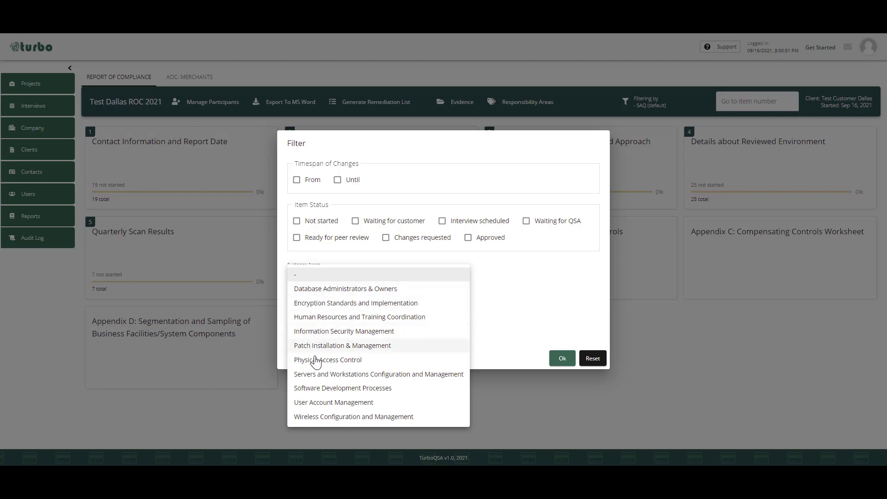
click(357, 260)
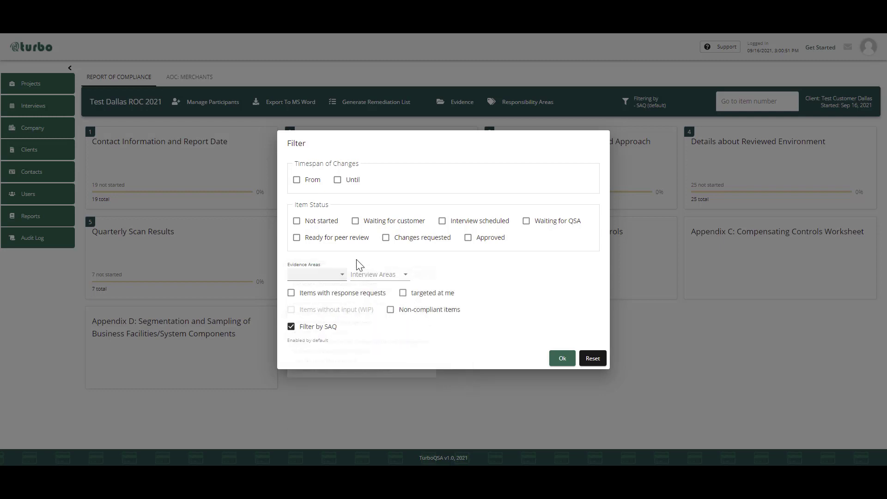
click(382, 276)
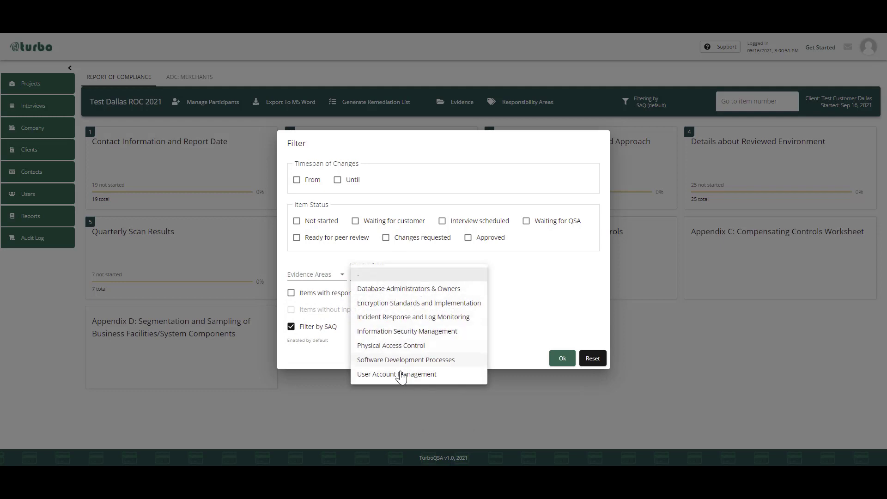
click(415, 260)
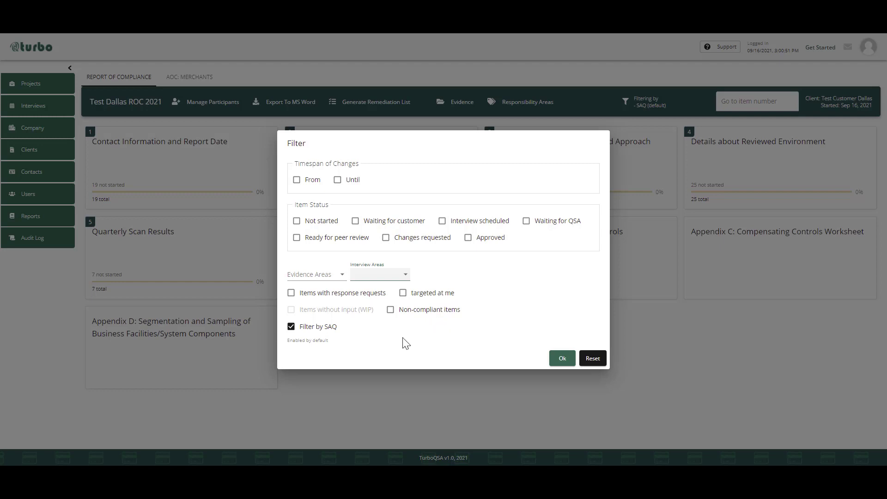
click(308, 328)
click(307, 328)
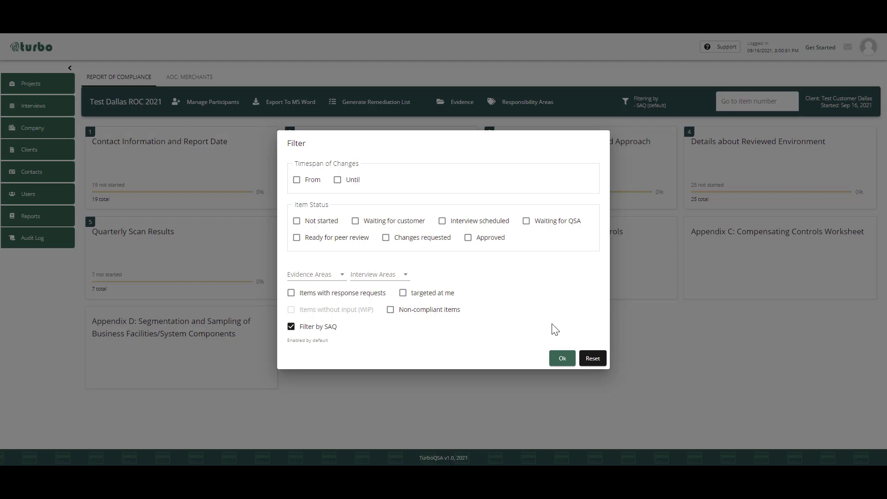
click(561, 360)
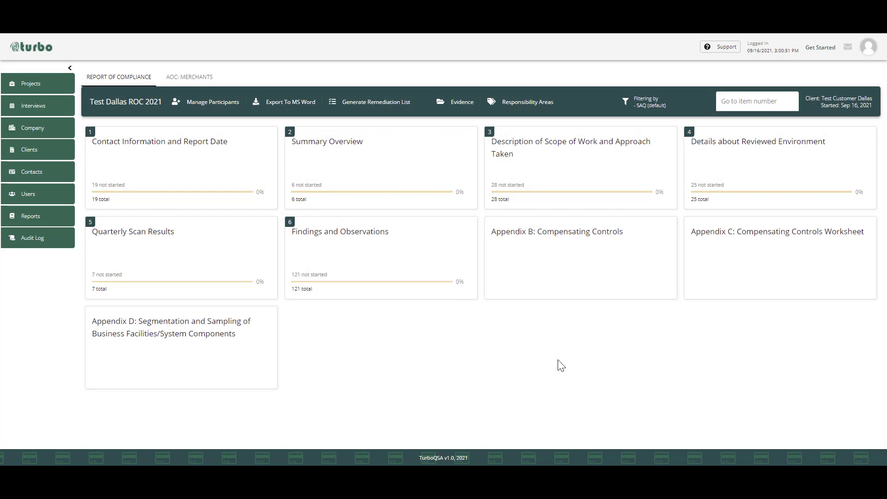
- Go directly to item 4.6, Sample sets for reporting, by its item number
click(752, 98)
click(747, 104)
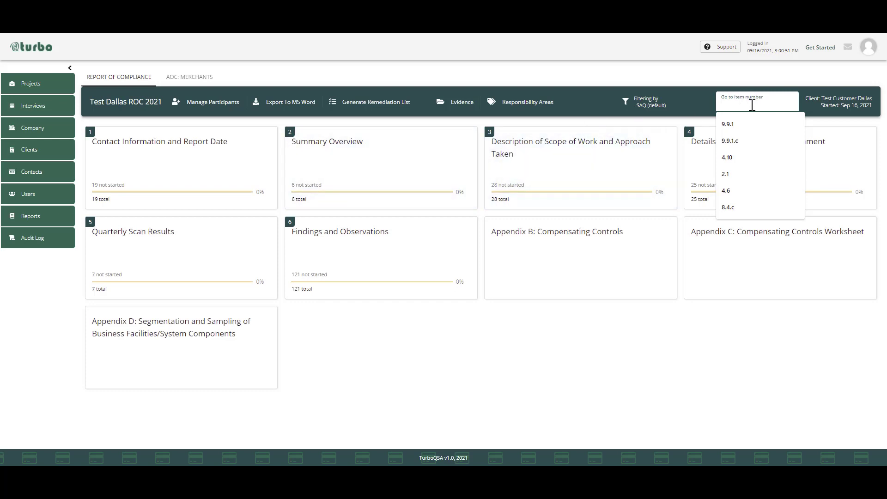
text(4.6)
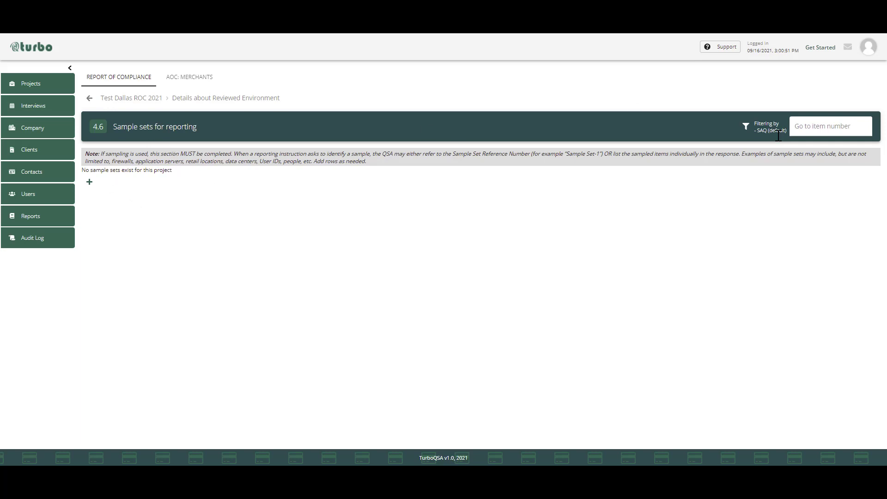
- Go to item 9.9.1, review it within requirement 9.9 on protecting card-capture devices, and return to the previous item
click(836, 126)
text(9)
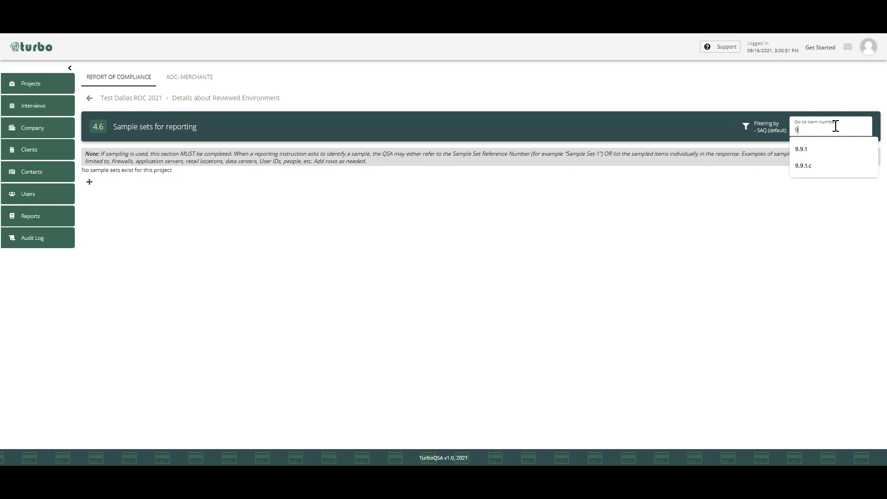
text(.9.1)
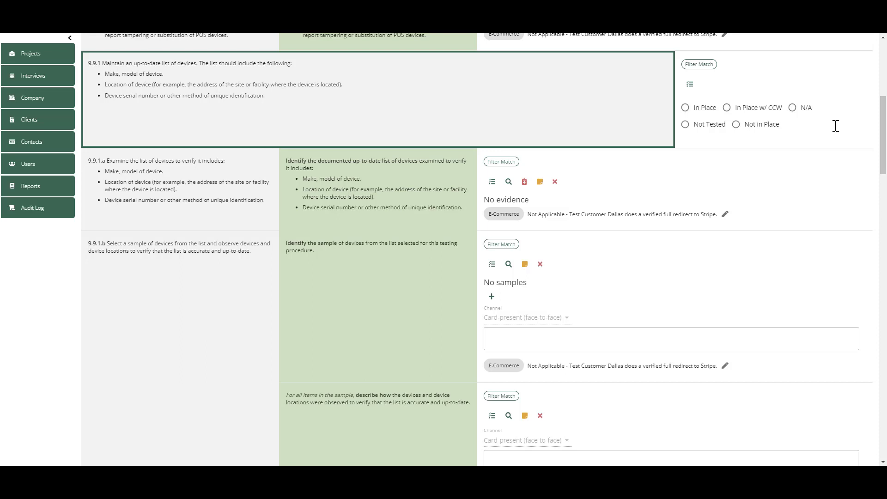
scroll(836, 125, up, 3)
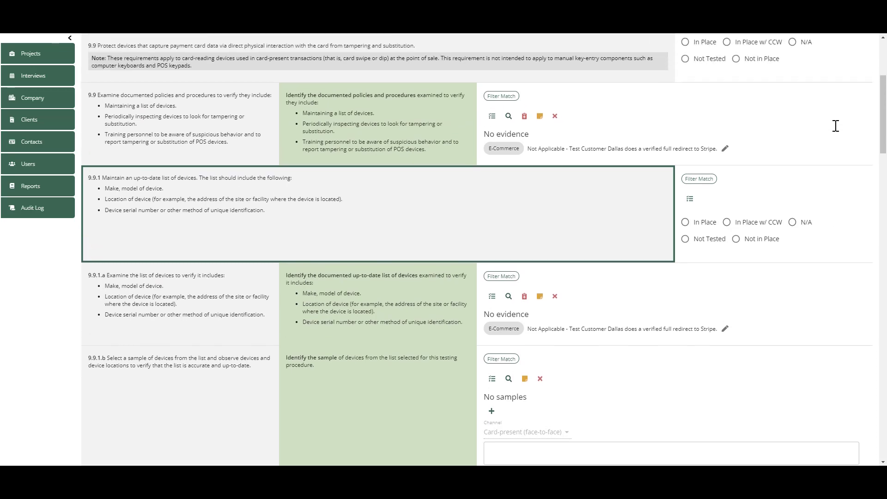
scroll(633, 220, up, 2)
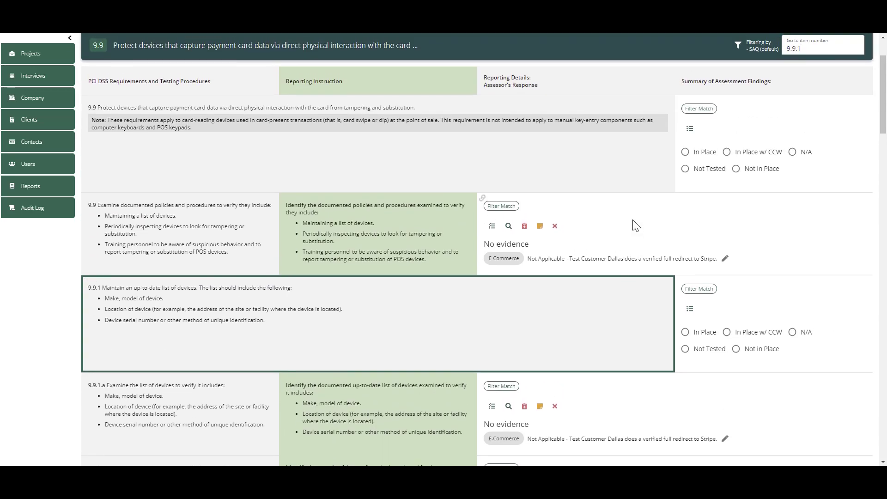
scroll(636, 225, up, 2)
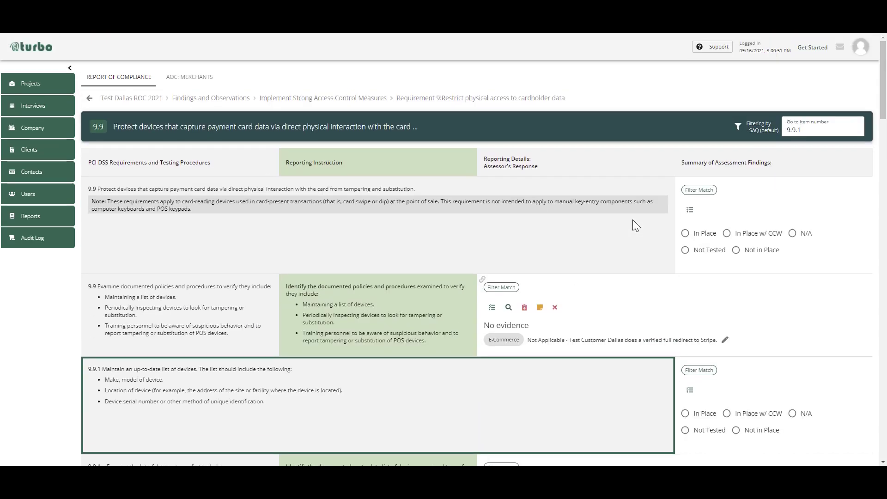
click(89, 99)
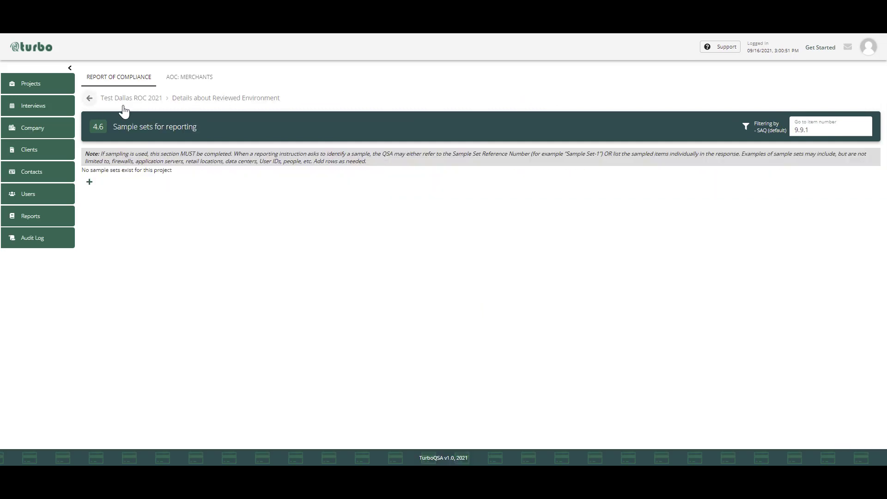
- Go to item 2.1, choose "Description of the entity's payment card business", and review its questions and response fields
click(836, 132)
drag(836, 133, 787, 128)
text(2.1)
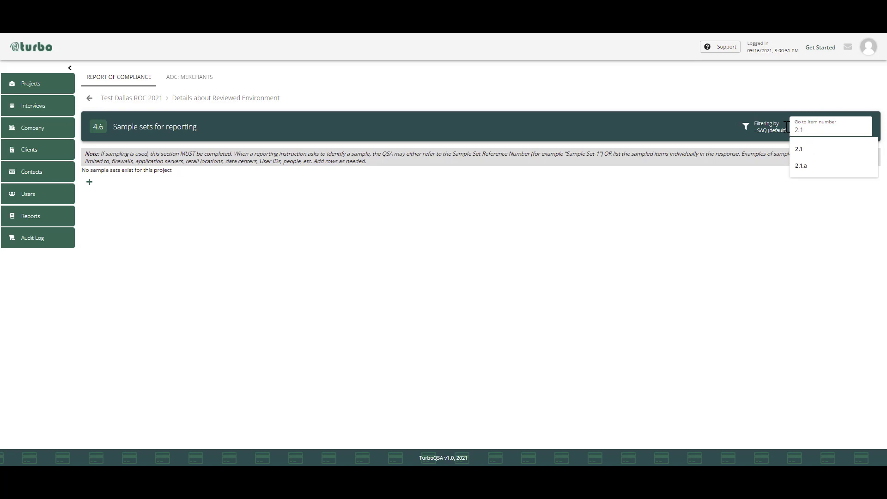
key(Return)
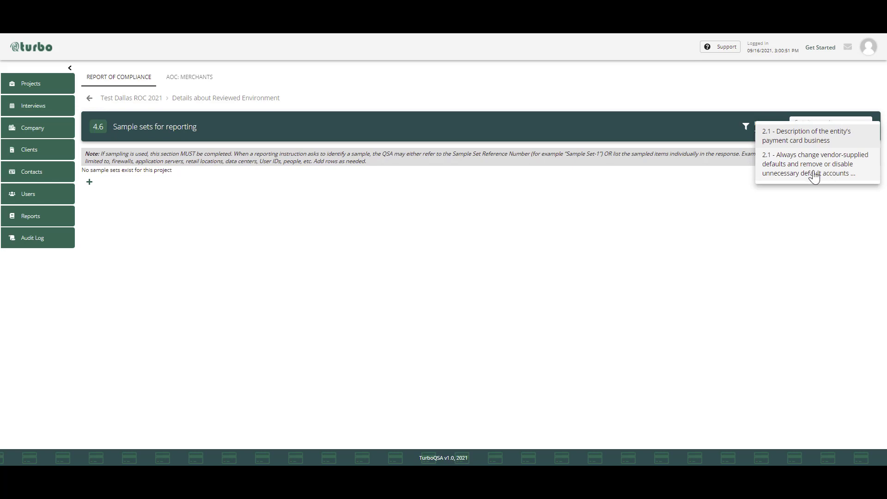
click(820, 136)
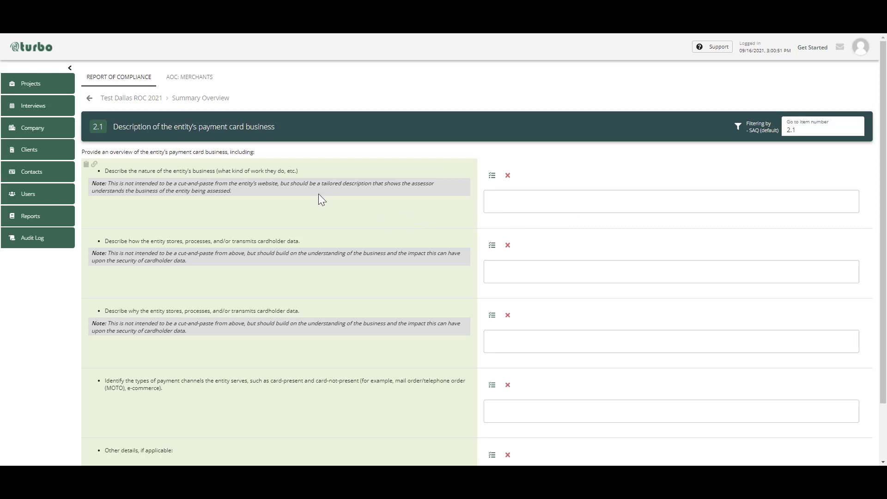
scroll(224, 201, down, 1)
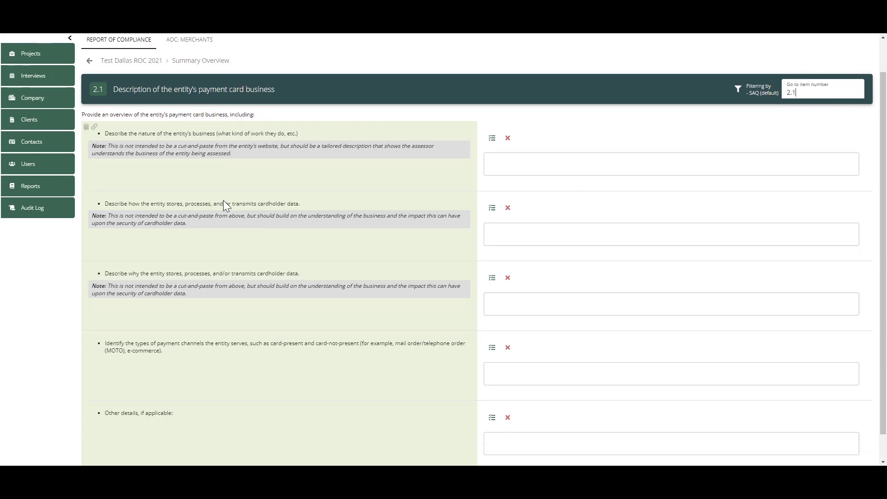
scroll(223, 200, down, 1)
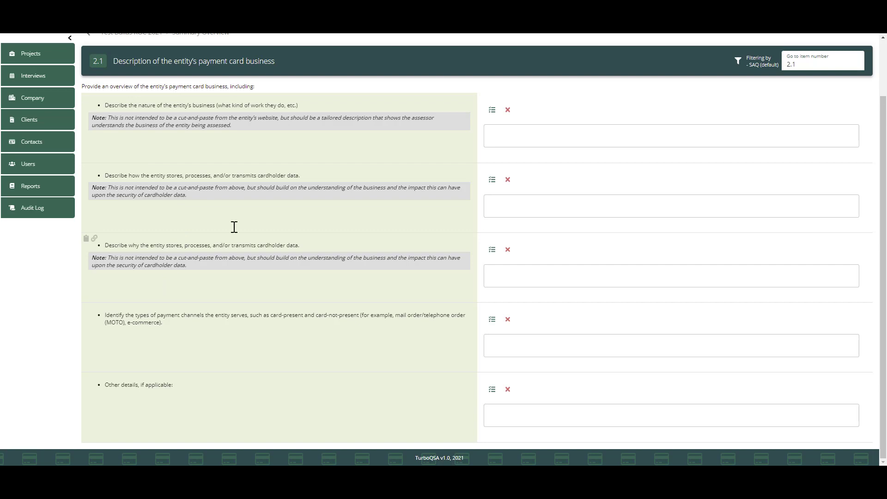
click(528, 138)
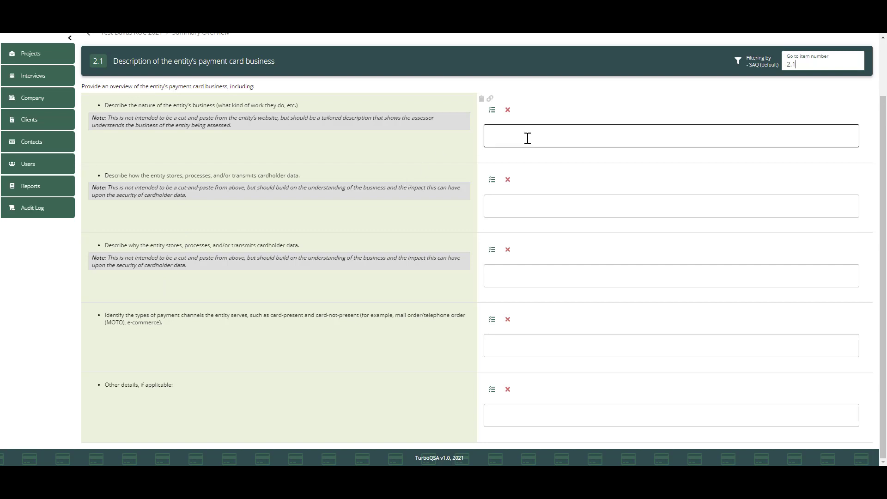
- Answer the question on the nature of the entity's business in item 2.1 with "This is just a test!"
click(528, 138)
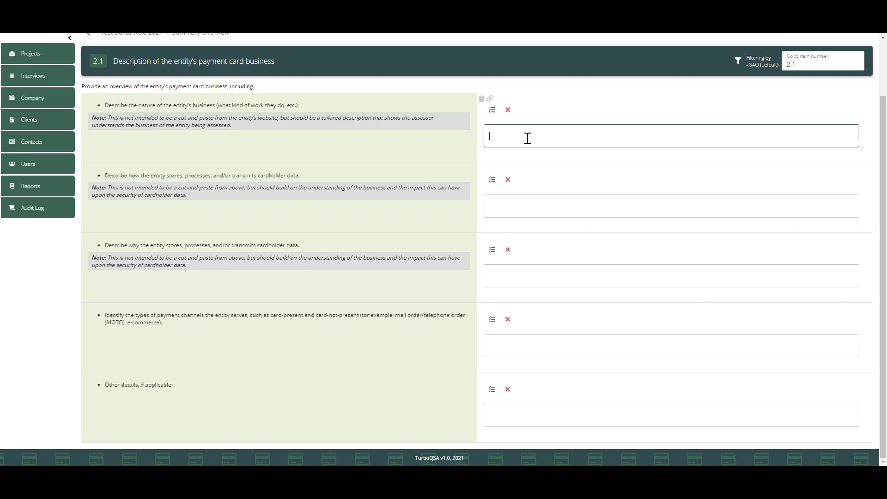
text(THis is)
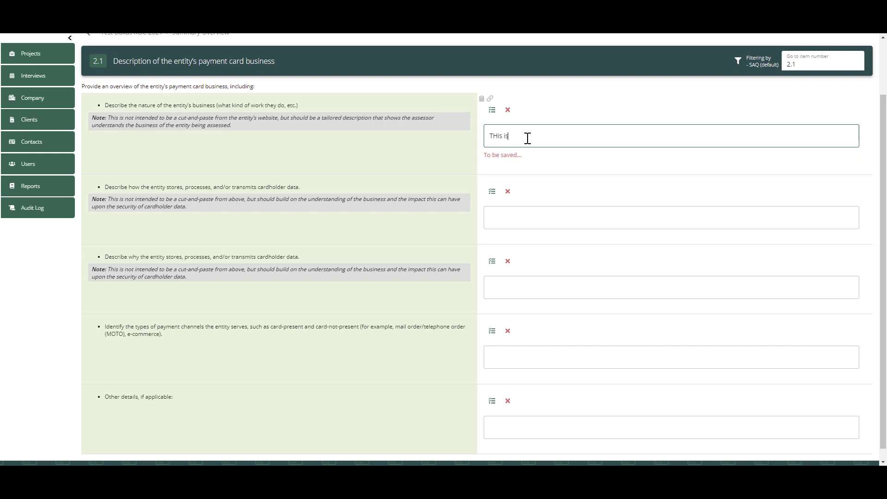
key(BackSpace)
text(his is just a test)
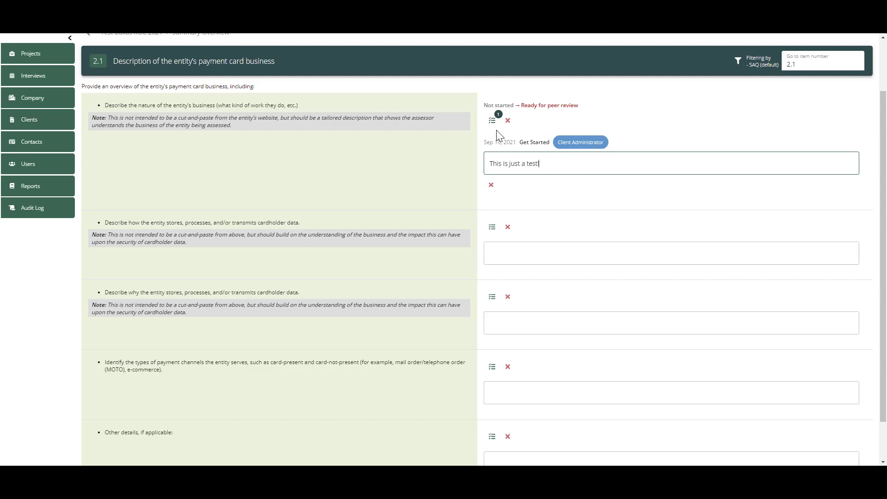
- Check the status change indication of the first 2.1 response, then view its workflow entries and close them
mouse_move(557, 103)
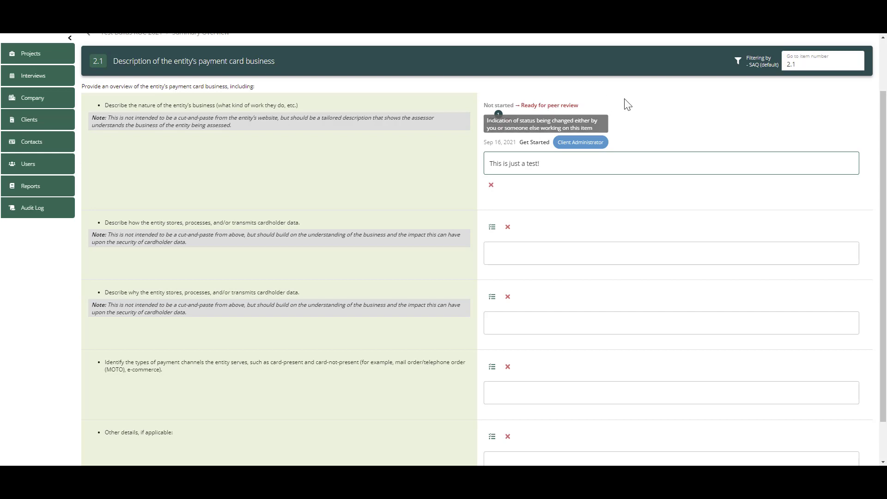
click(492, 121)
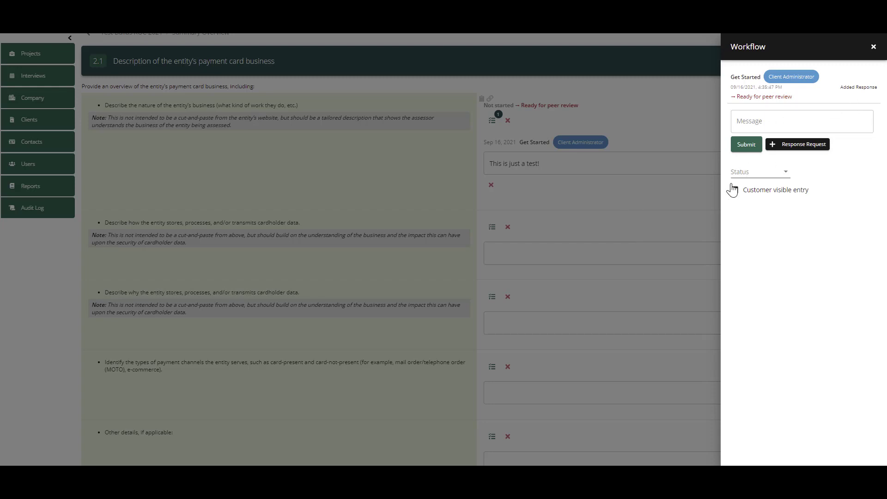
click(873, 47)
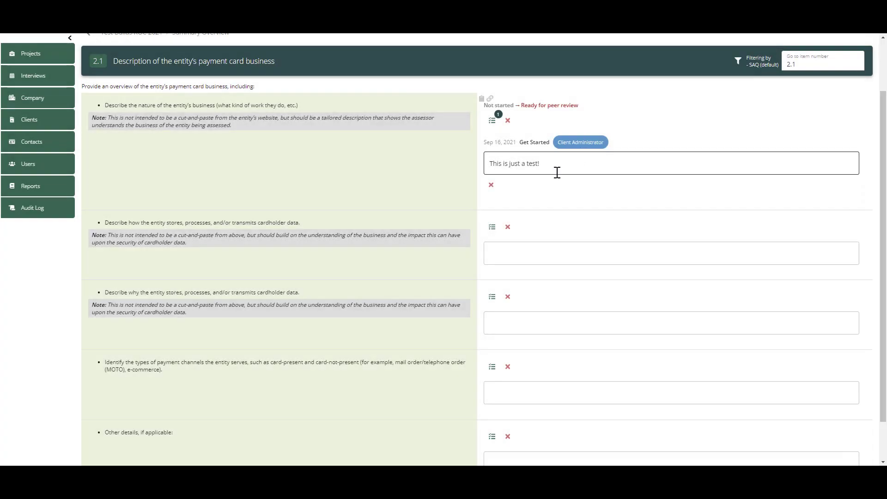
- Append "Its a pretty lousy test" to the first 2.1 response and recheck its workflow entries
click(557, 170)
text(Its)
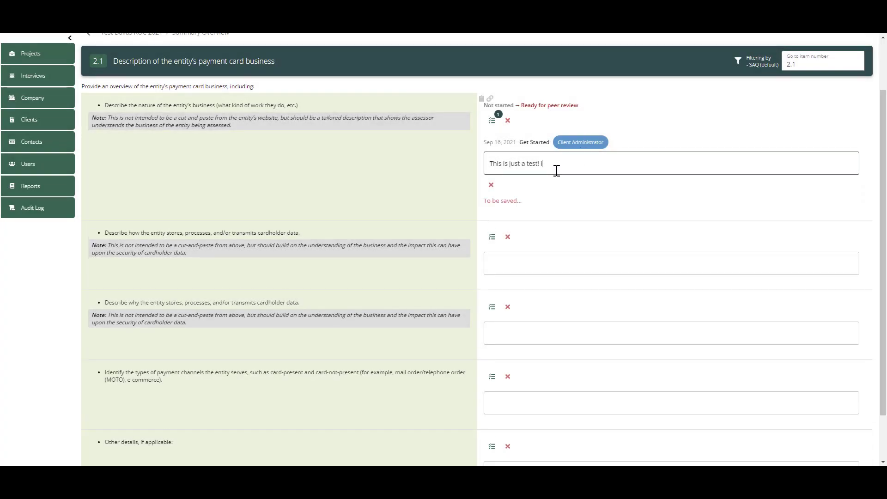
text( a pretty lousy test)
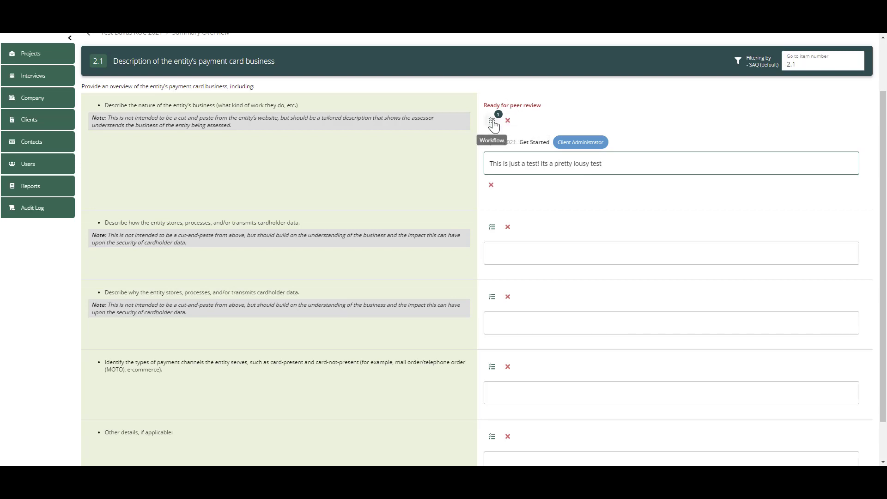
click(492, 121)
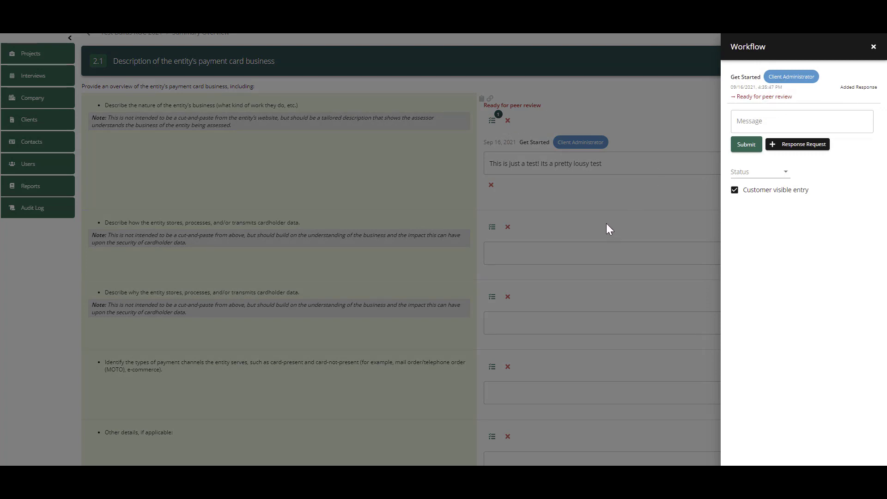
click(873, 47)
- Review the client and assessor details in item 1.1, Contact Information, and return to the Test Dallas ROC 2021 overview
scroll(235, 126, up, 2)
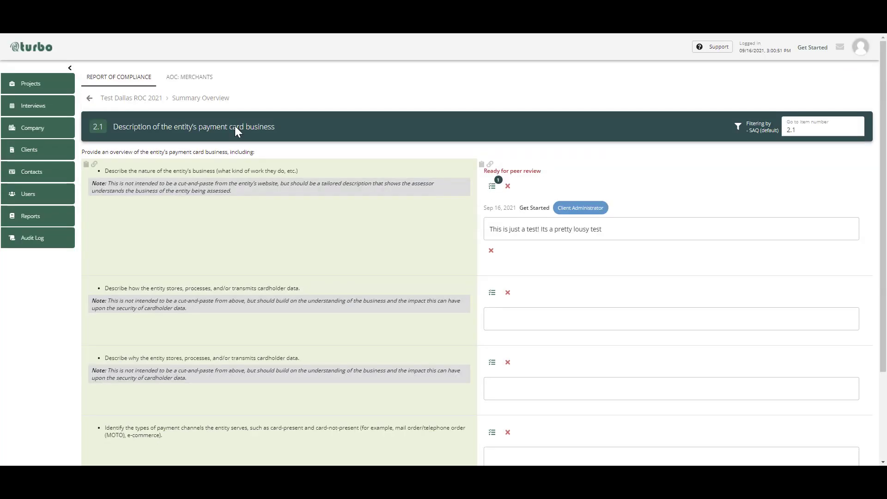
click(90, 98)
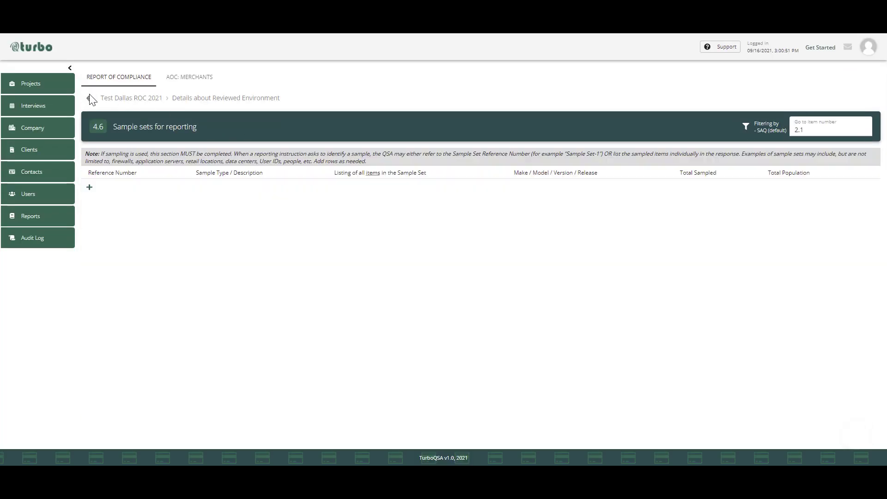
click(119, 98)
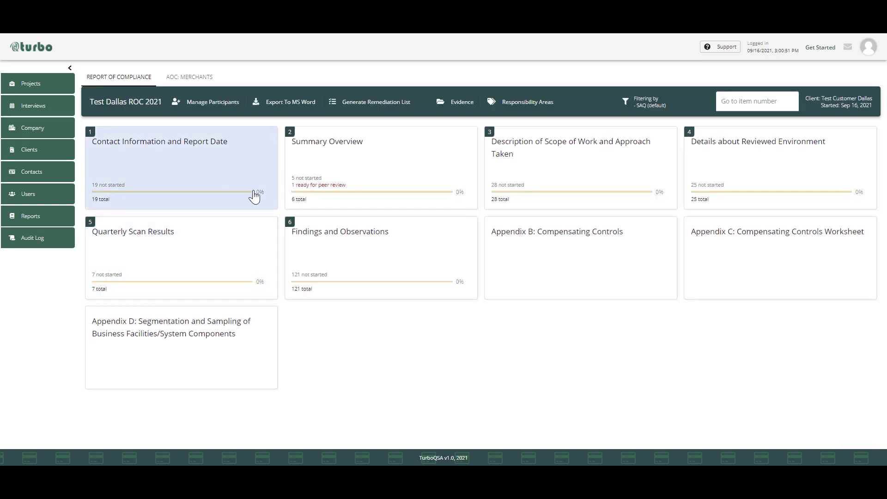
click(218, 171)
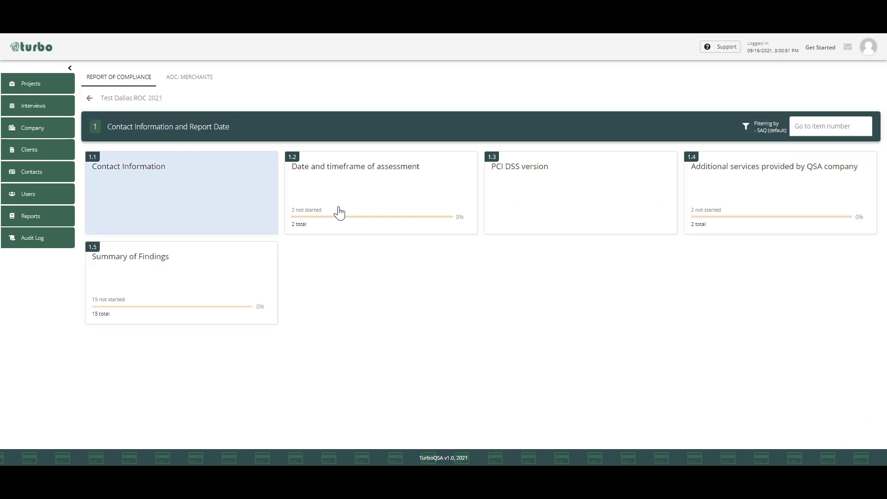
click(188, 183)
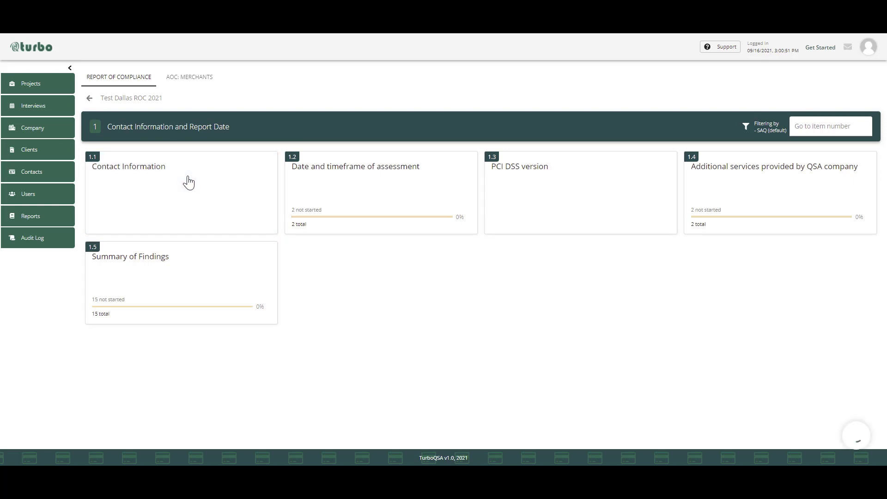
scroll(606, 280, down, 1)
scroll(607, 281, down, 5)
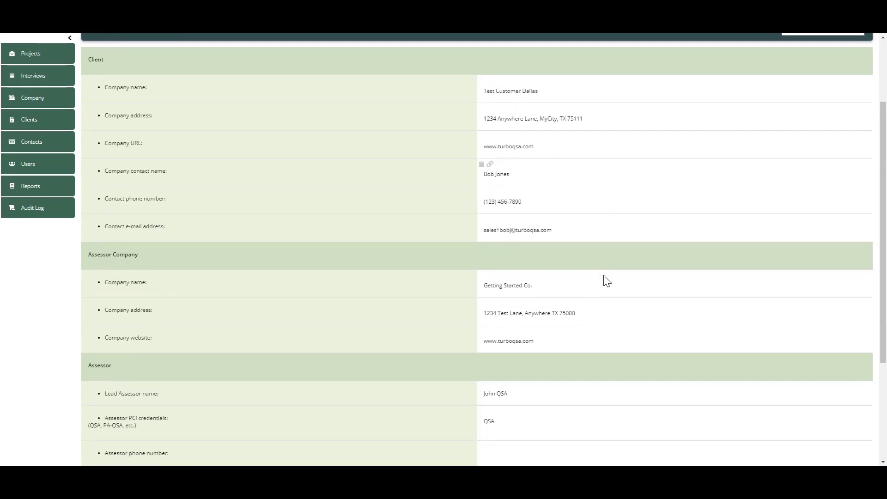
scroll(607, 280, up, 6)
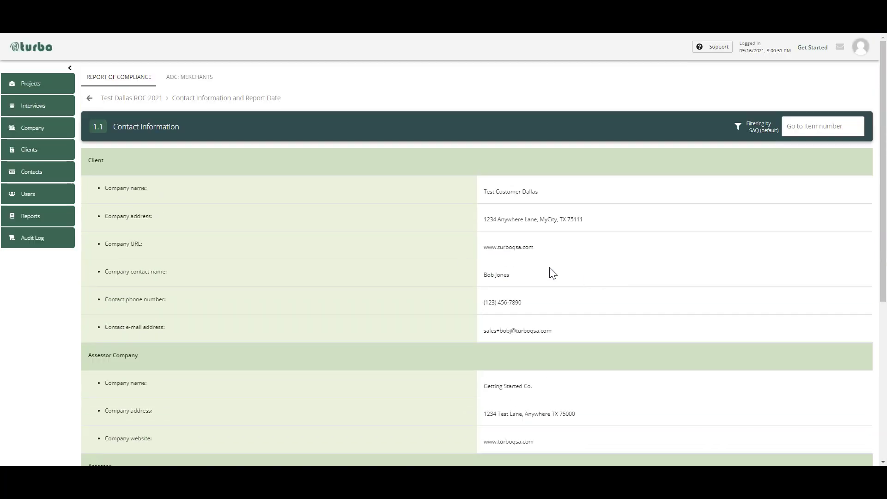
click(118, 100)
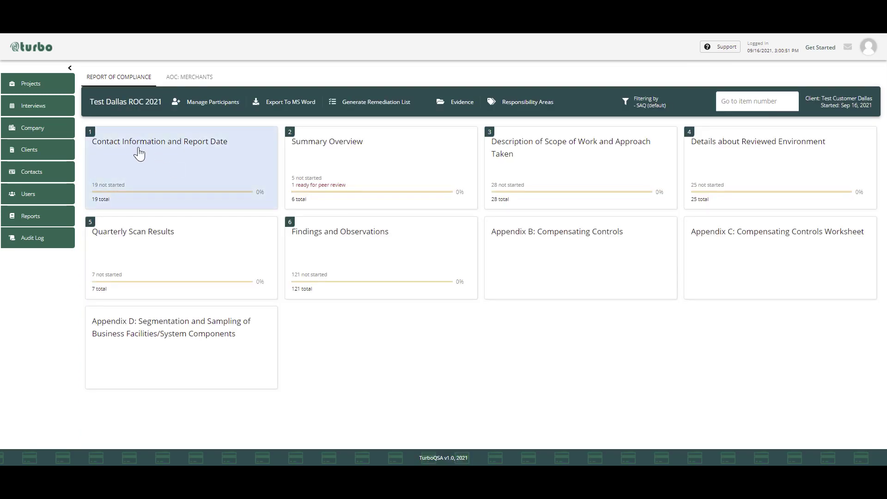
- In item 1.5, Summary of Findings, mark requirement 2 on vendor-supplied defaults as Compliant and return to the project overview
click(142, 151)
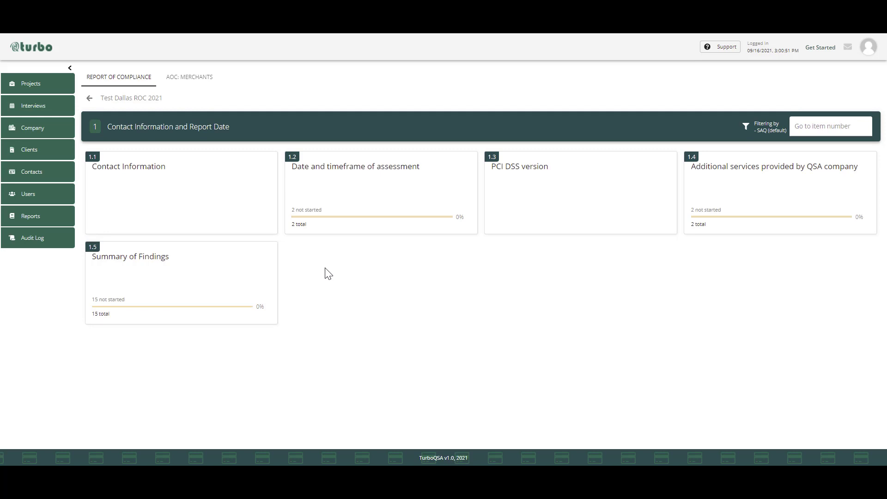
click(229, 267)
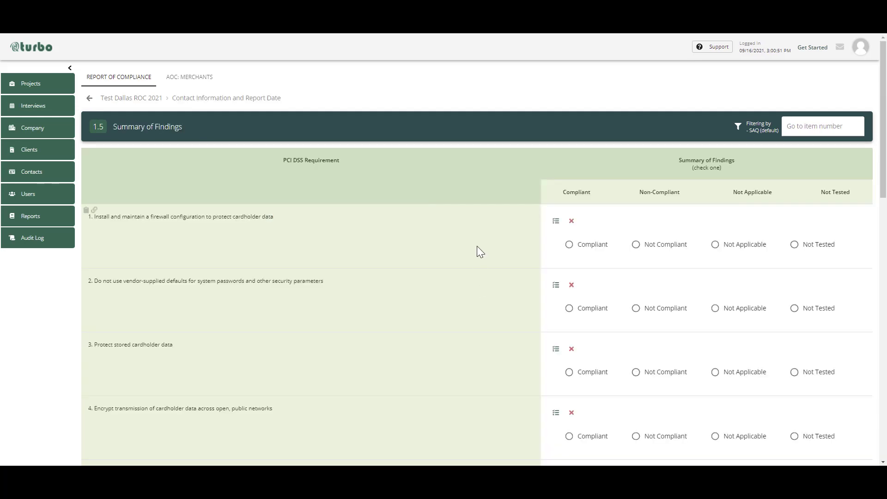
scroll(476, 246, down, 3)
scroll(476, 245, down, 12)
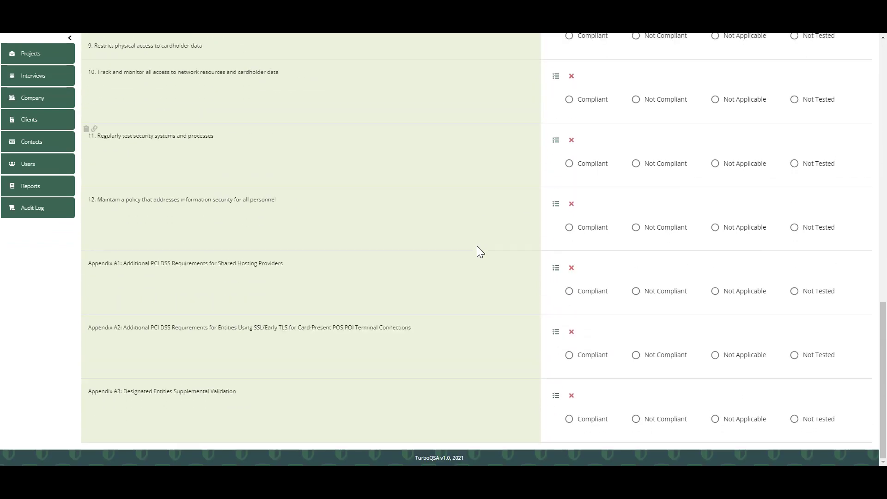
scroll(476, 246, up, 15)
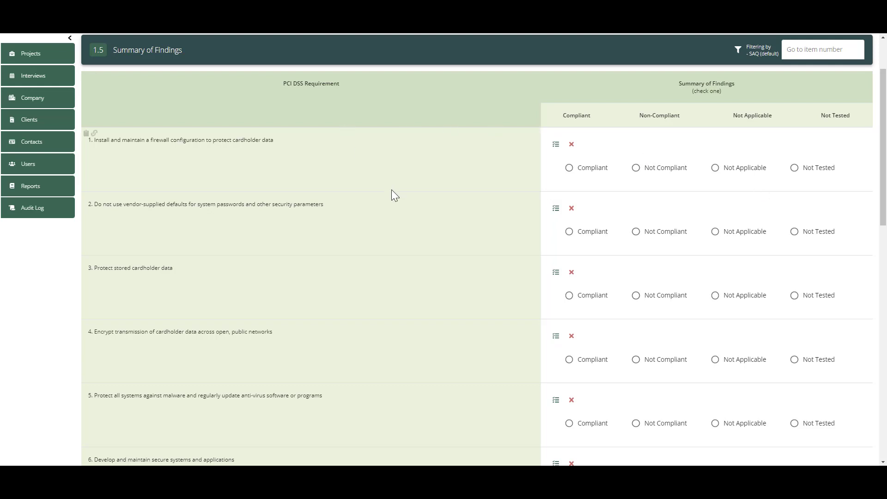
click(580, 237)
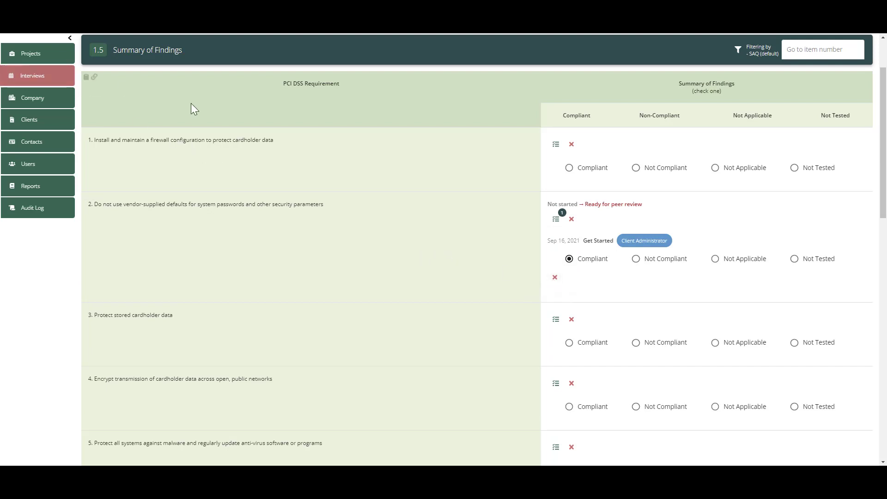
scroll(191, 103, up, 2)
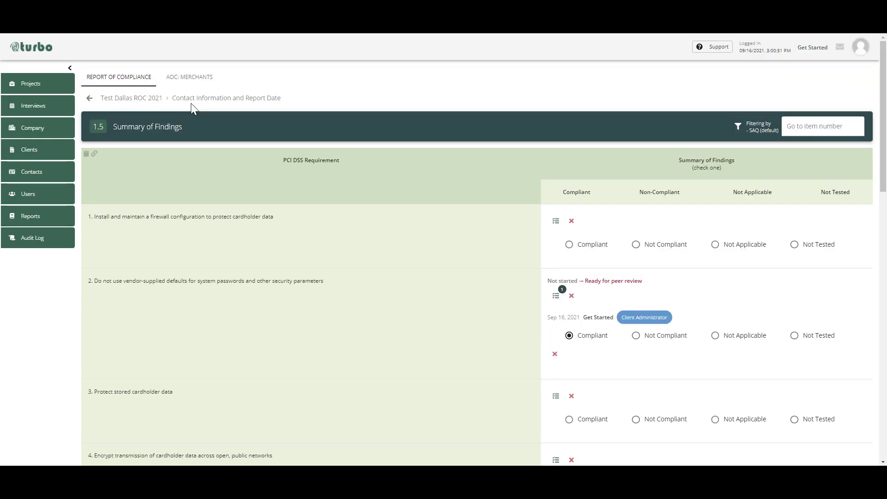
click(112, 103)
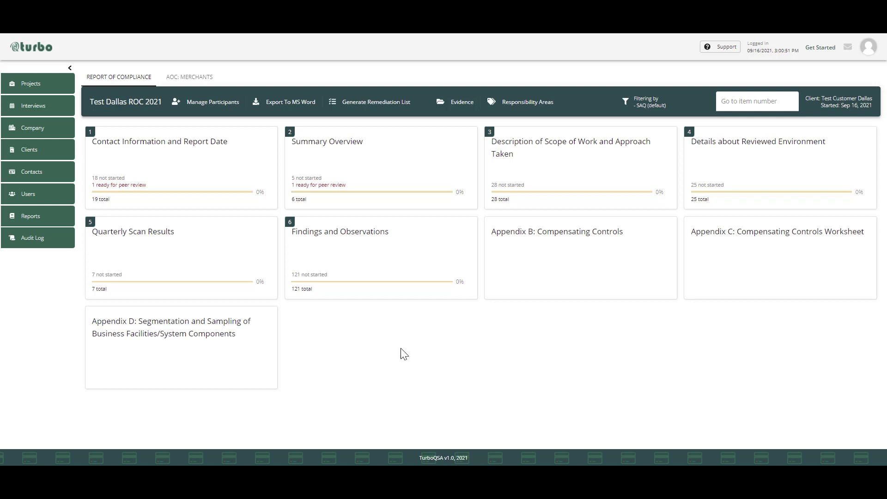
- View item 4.6, Sample sets for reporting, within Details about Reviewed Environment and return to the project overview
click(775, 165)
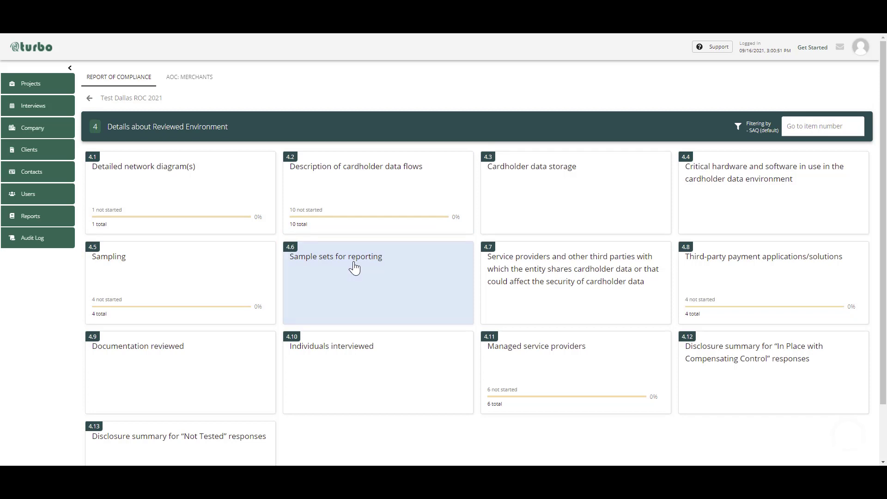
click(355, 268)
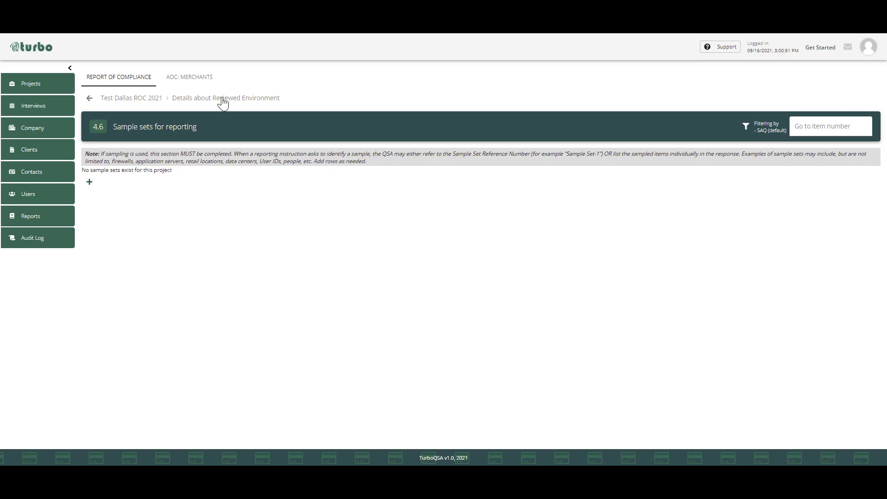
click(134, 99)
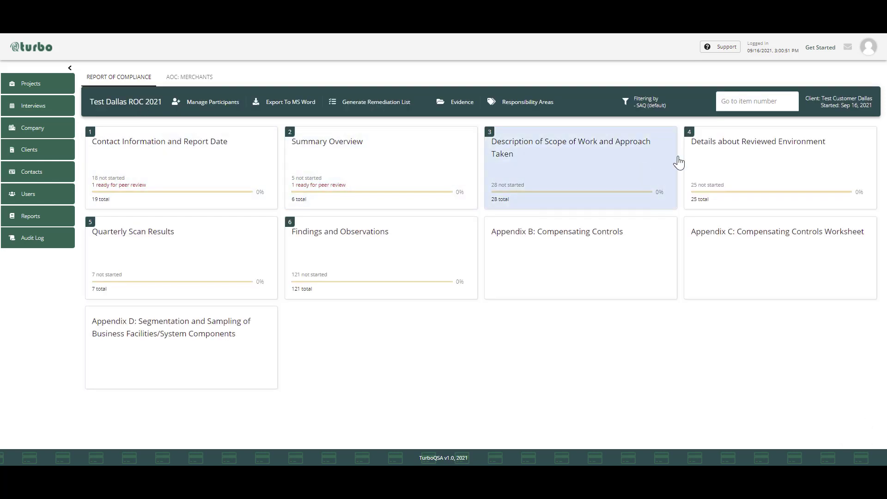
- View the table columns of item 4.9, Documentation reviewed, and return to the Details about Reviewed Environment section
click(766, 152)
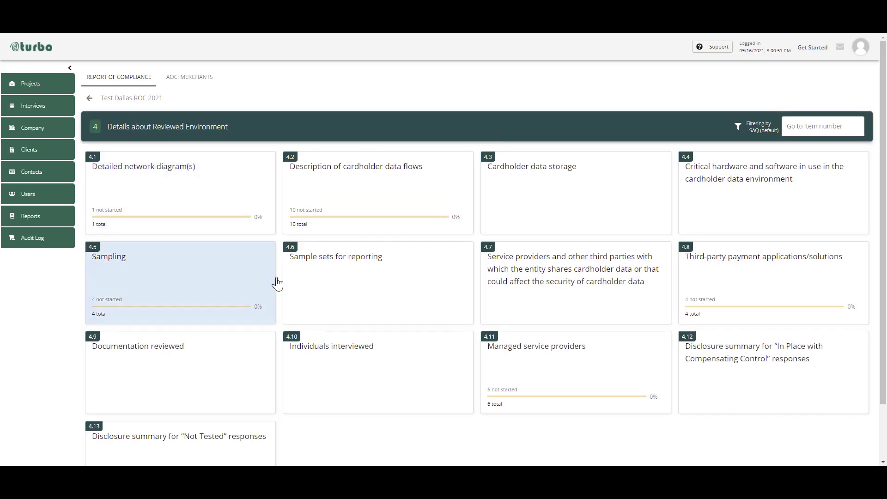
click(167, 363)
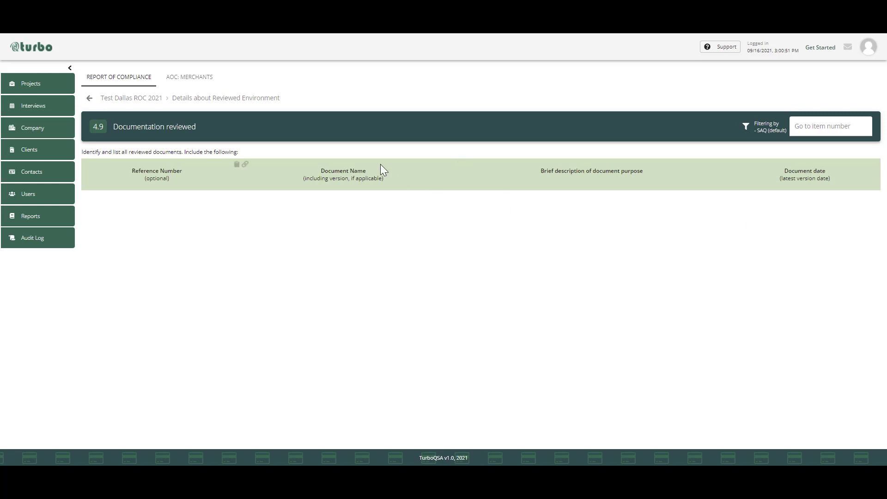
click(241, 99)
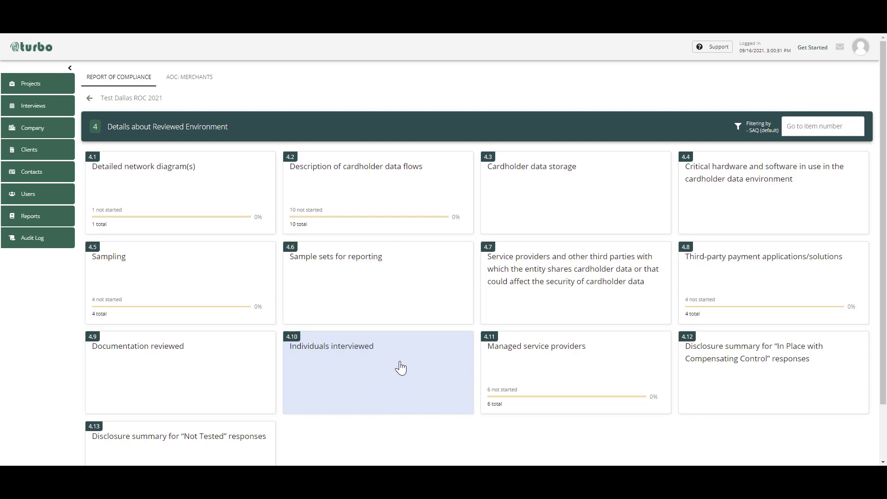
- Look over the remaining items in Details about Reviewed Environment and switch to section 6, Findings and Observations
scroll(400, 368, down, 2)
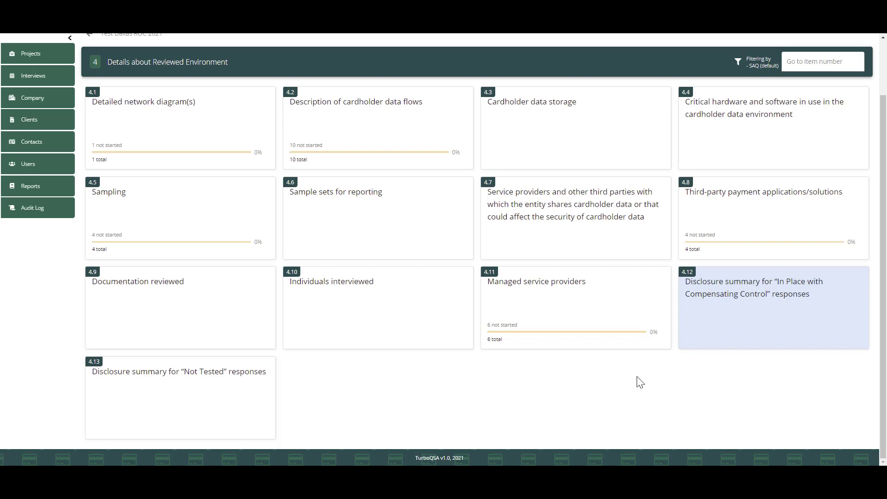
scroll(508, 374, up, 2)
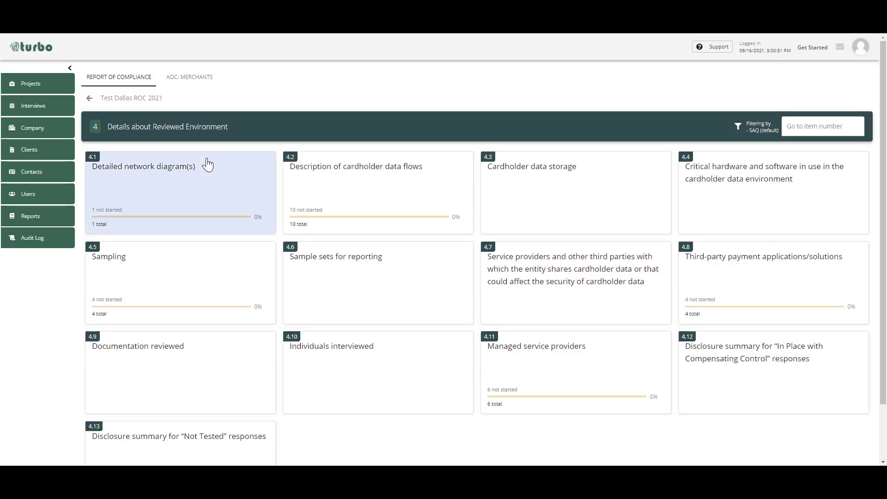
scroll(113, 100, down, 1)
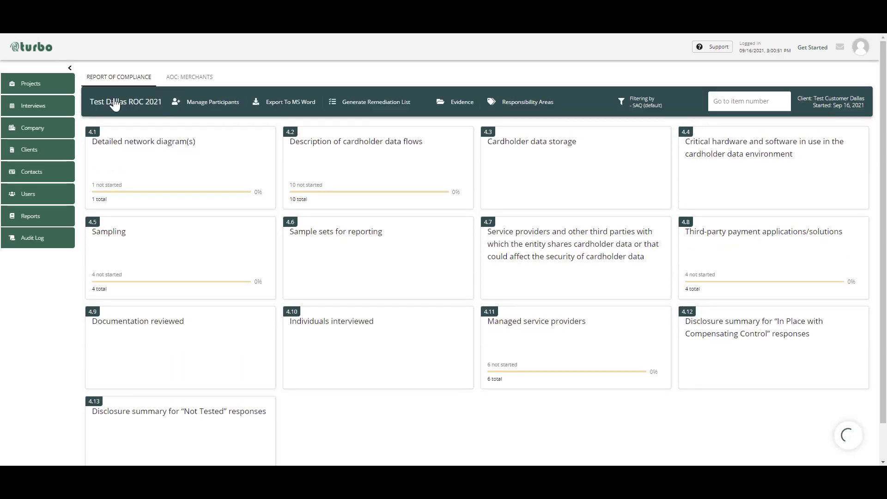
click(113, 103)
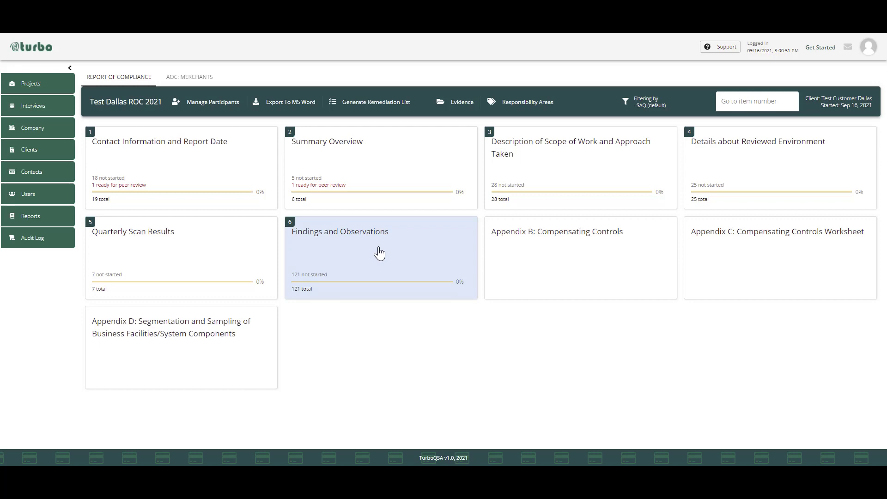
click(379, 253)
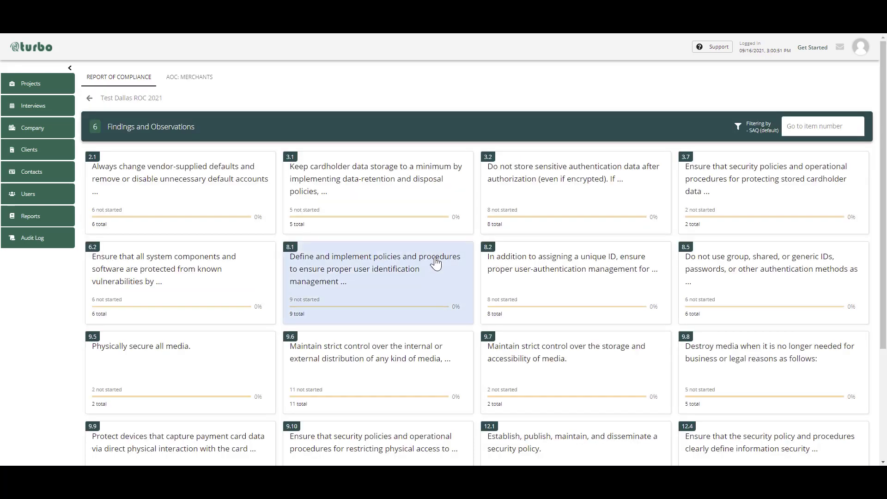
- Open item 2.1 on vendor-supplied defaults and look over its testing procedures and response fields
click(242, 173)
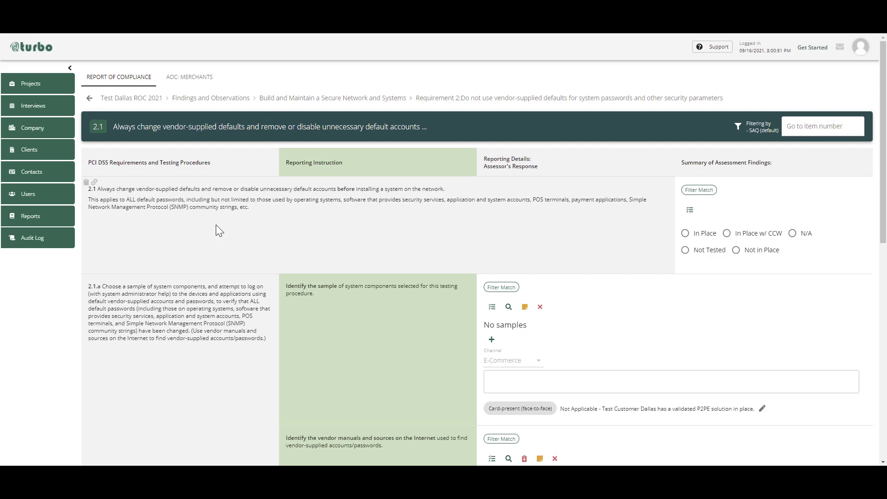
scroll(326, 213, down, 1)
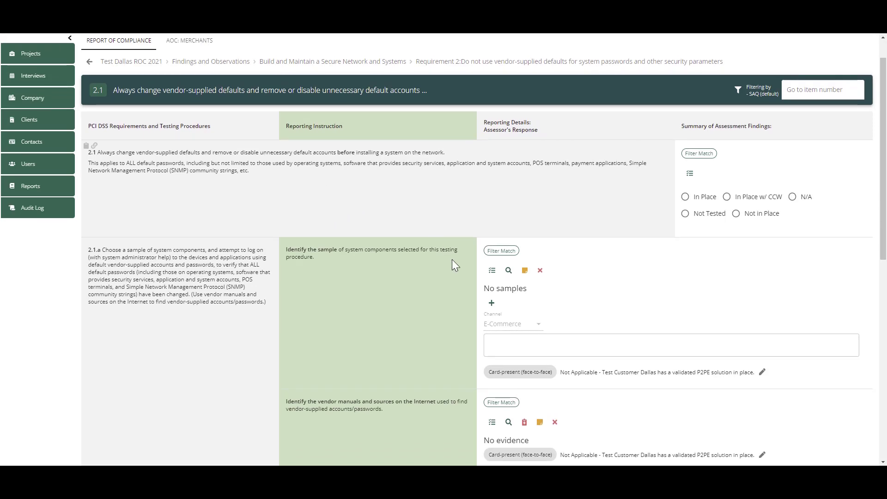
scroll(540, 284, down, 12)
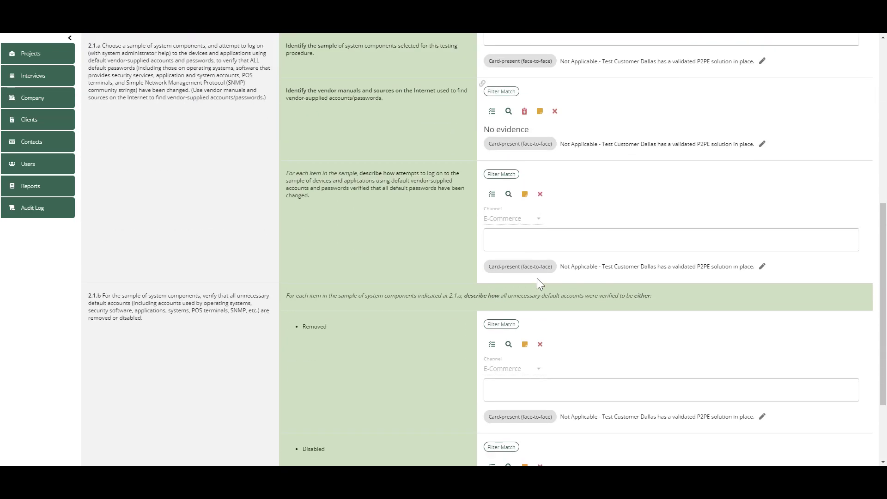
scroll(540, 284, up, 12)
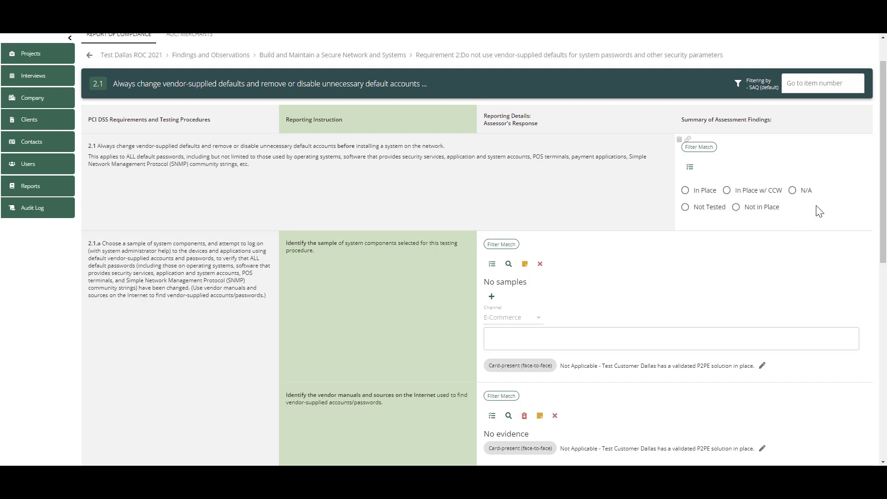
- Start an In Place w/ CCW finding for item 2.1 and enter "asdasdasdasdasd" as the compensating control's Disclosure Summary
click(758, 191)
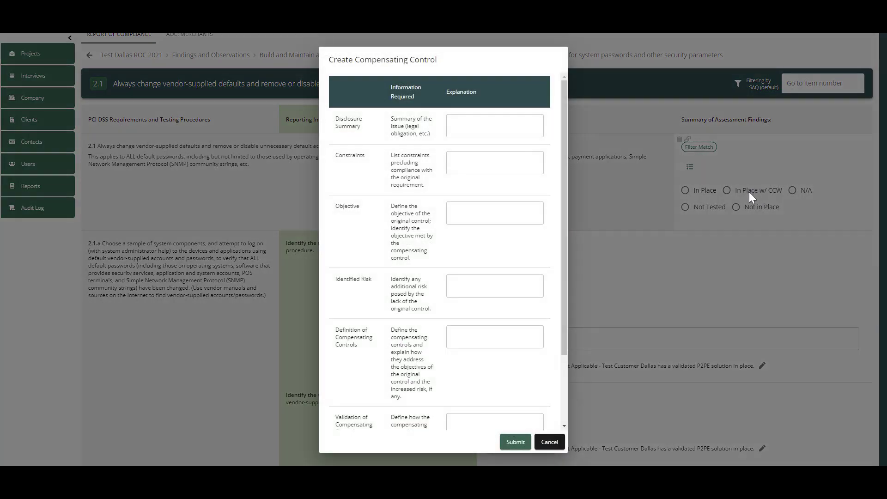
drag(563, 124, 564, 273)
drag(564, 193, 573, 110)
click(494, 123)
text(asdasdasdasdasd)
click(484, 154)
click(481, 123)
double_click(478, 129)
key(ctrl+c)
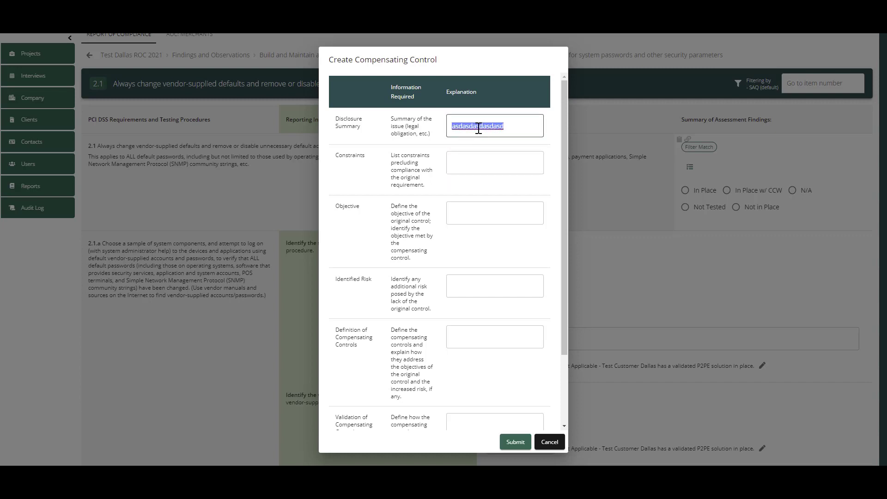
- Fill the compensating control's Constraints, Objective and Identified Risk explanations with the same text as the Disclosure Summary
click(472, 166)
key(ctrl+v)
click(467, 214)
key(ctrl+v)
click(467, 291)
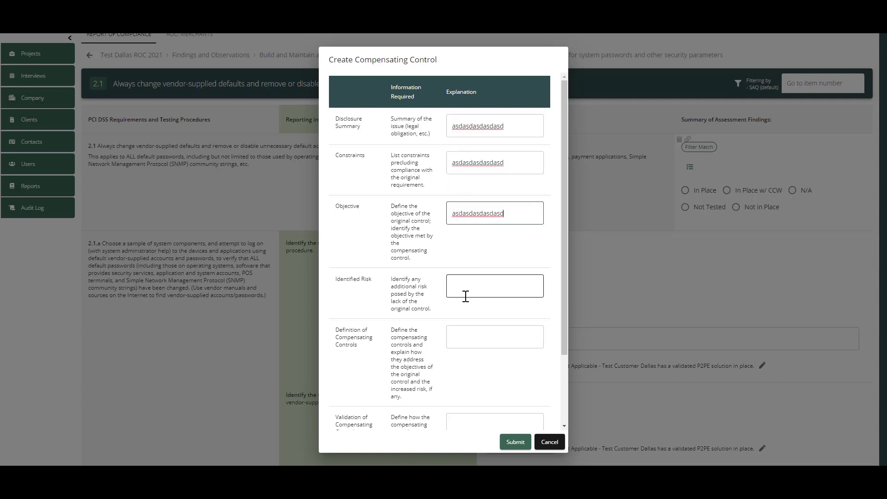
key(ctrl+v)
- Reuse the same text for the Definition, Validation and Maintenance explanations and submit the compensating control
click(467, 333)
key(ctrl+v)
click(465, 423)
key(ctrl+v)
scroll(567, 398, down, 2)
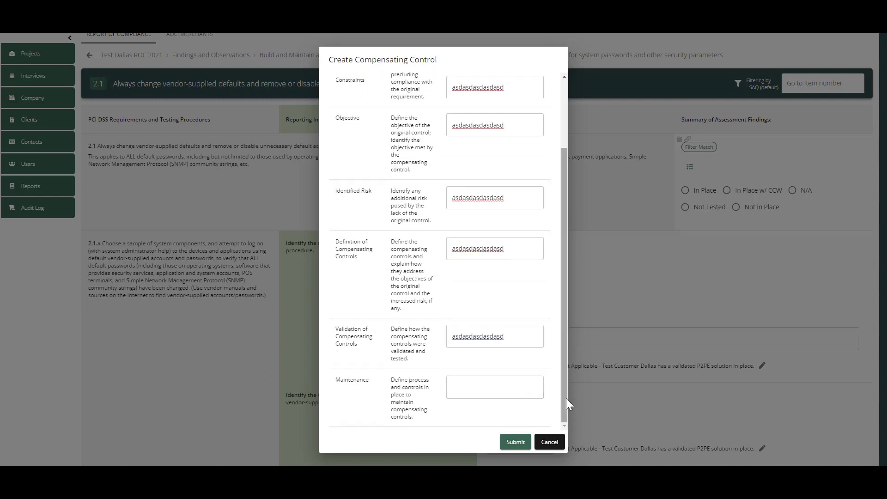
click(492, 380)
key(ctrl+v)
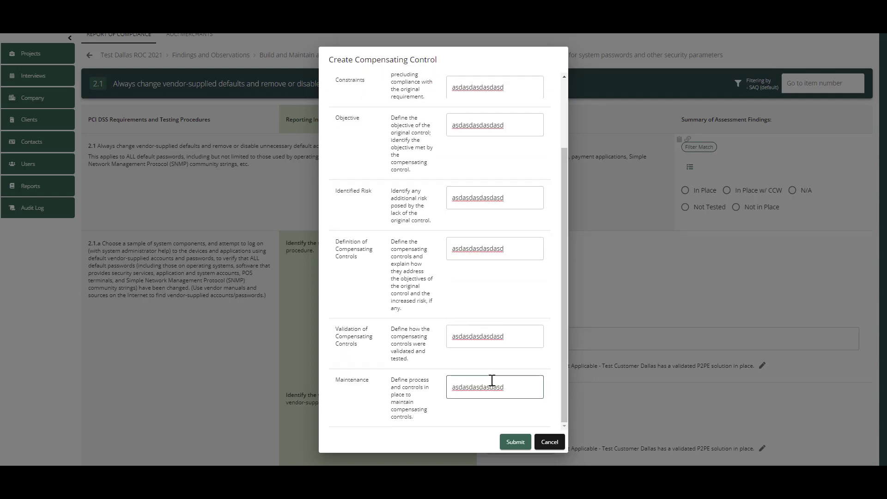
click(517, 442)
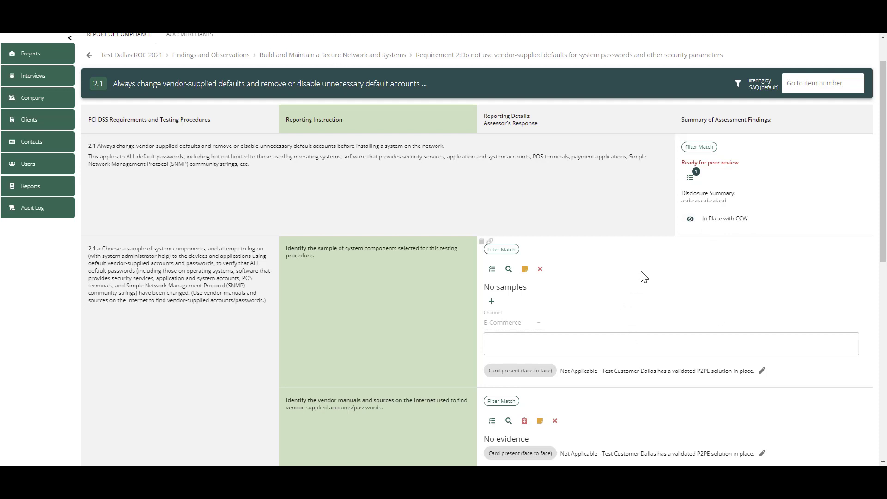
- Look over the assessor's response fields of item 2.1 and return to the Findings and Observations section
scroll(640, 276, down, 2)
scroll(644, 276, down, 1)
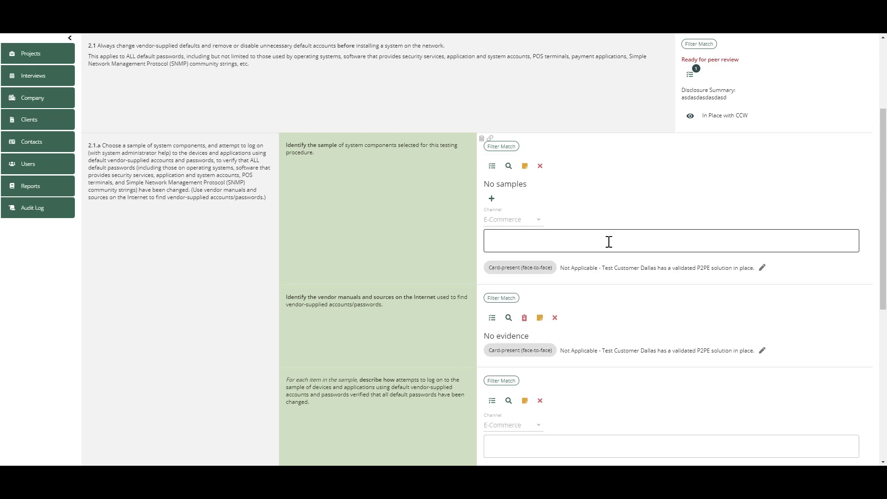
scroll(608, 241, down, 8)
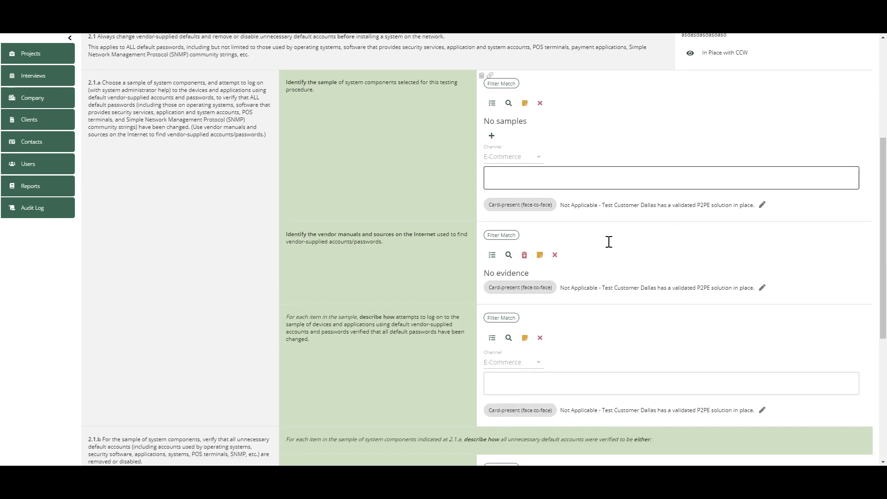
scroll(609, 242, up, 8)
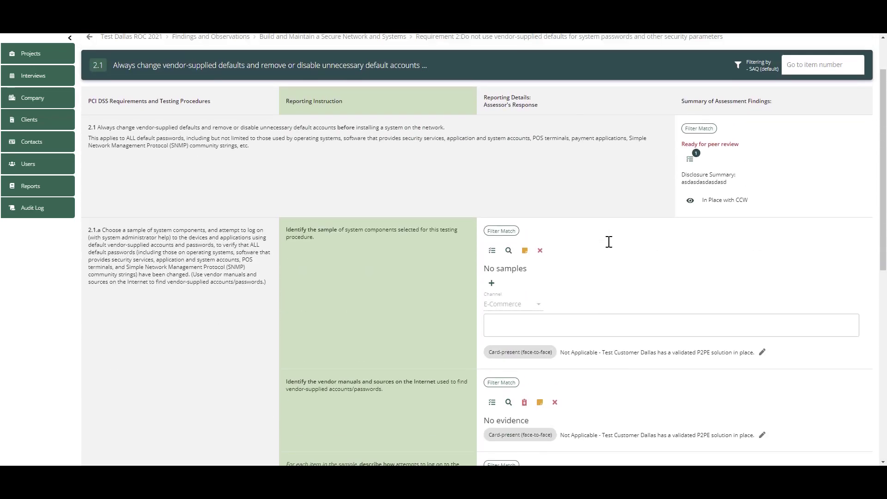
click(224, 100)
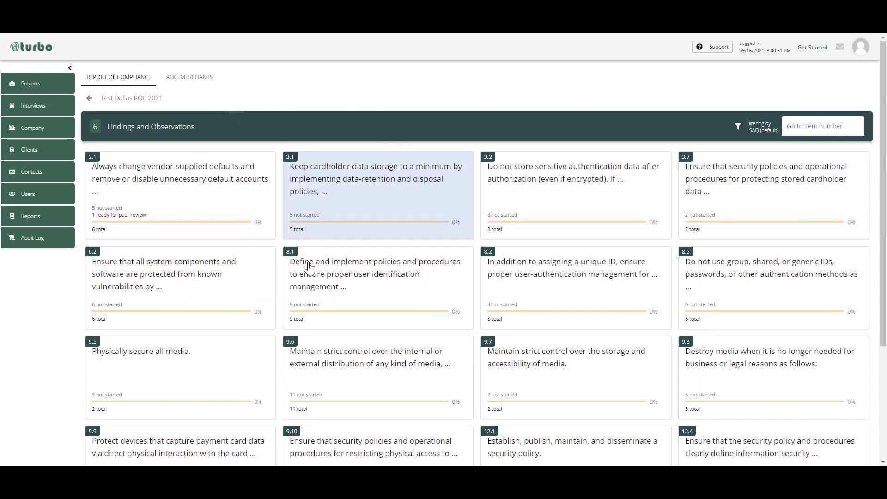
- In item 9.9, attach InfoSec Policies and Procedures.txt as evidence for the documented policies, using the Card-present (face-to-face) channel
click(170, 444)
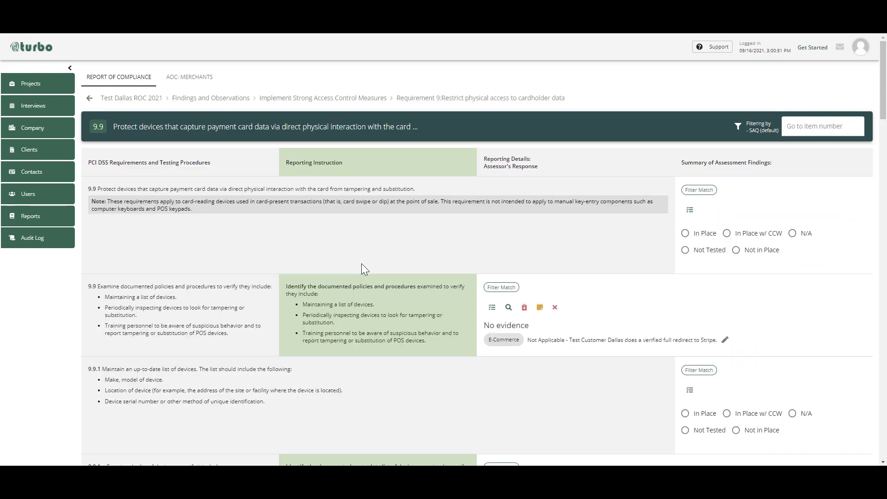
scroll(490, 214, down, 1)
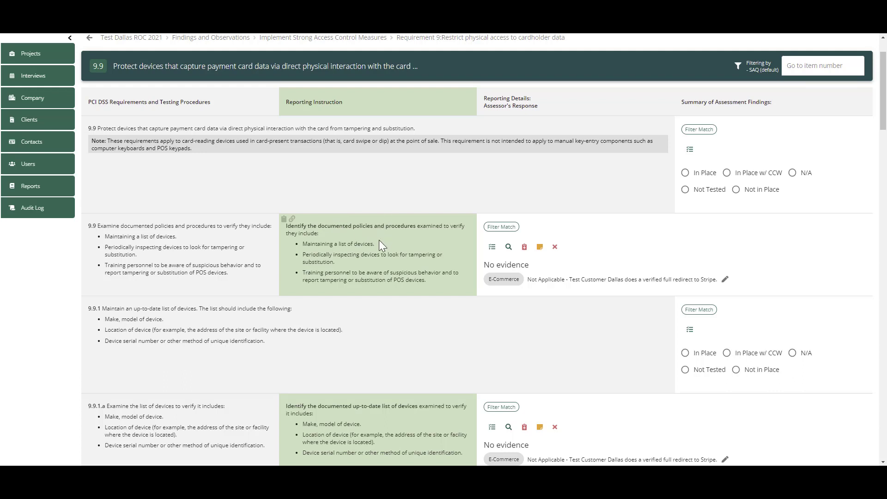
click(525, 247)
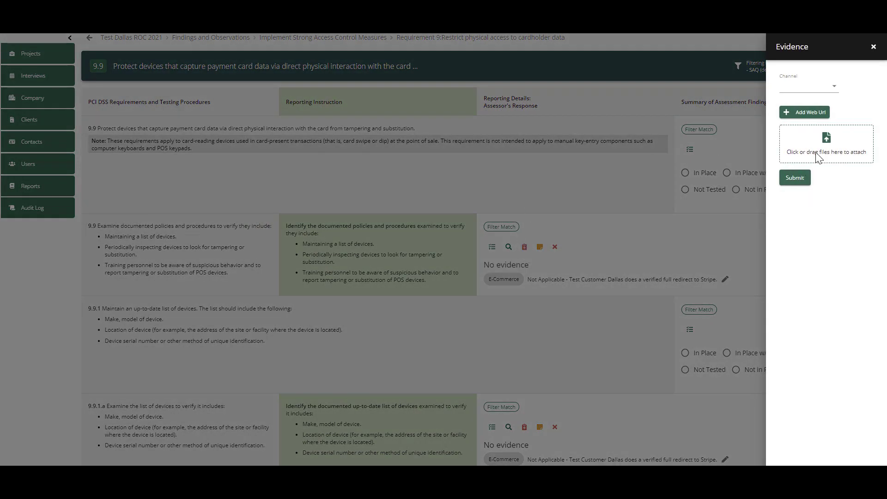
click(833, 90)
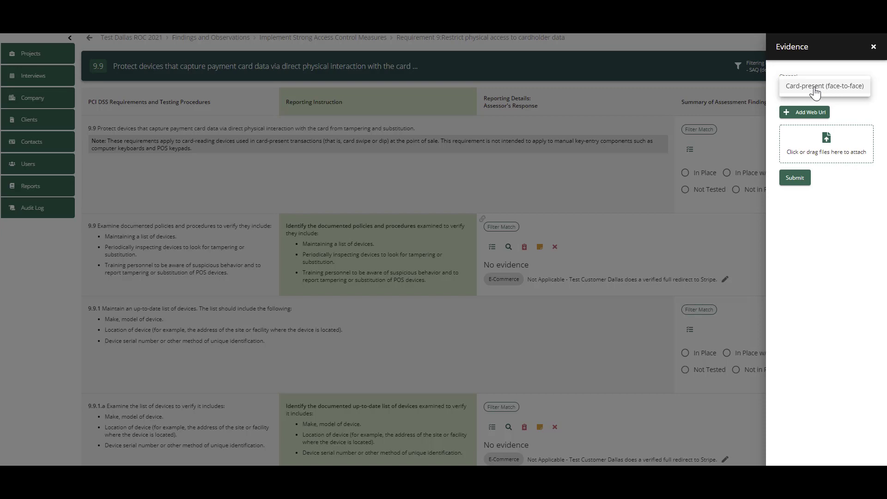
click(814, 92)
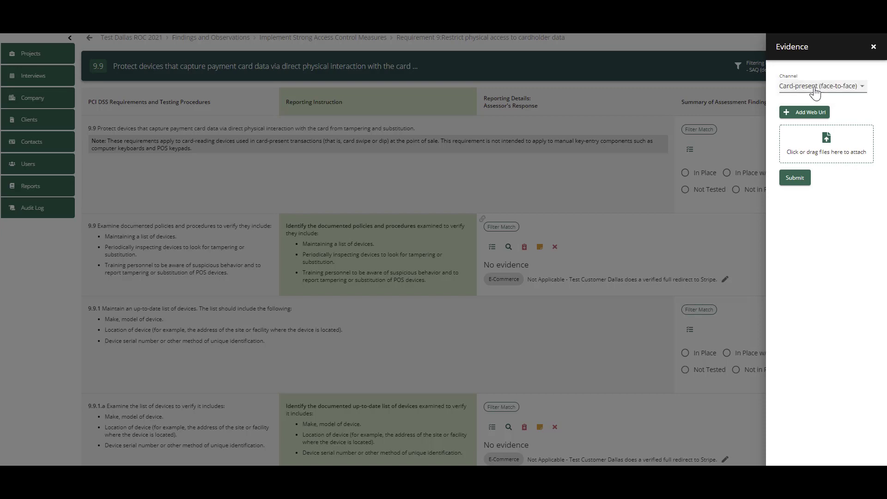
click(826, 144)
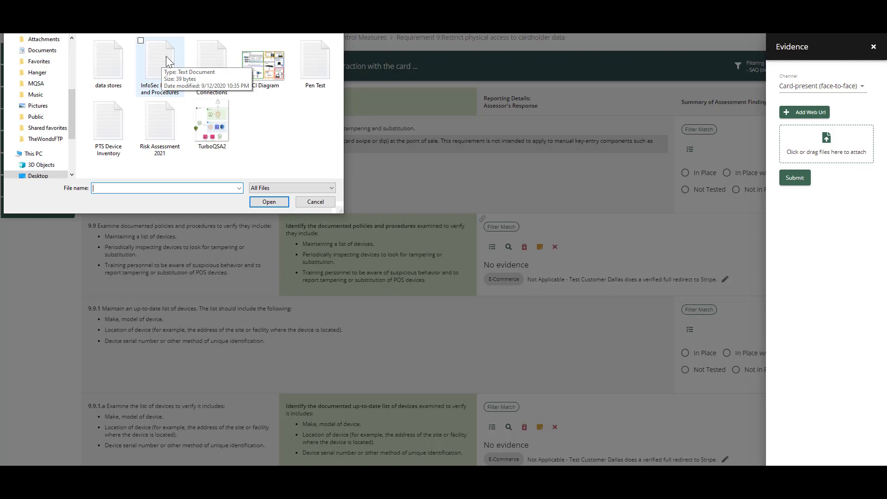
double_click(167, 57)
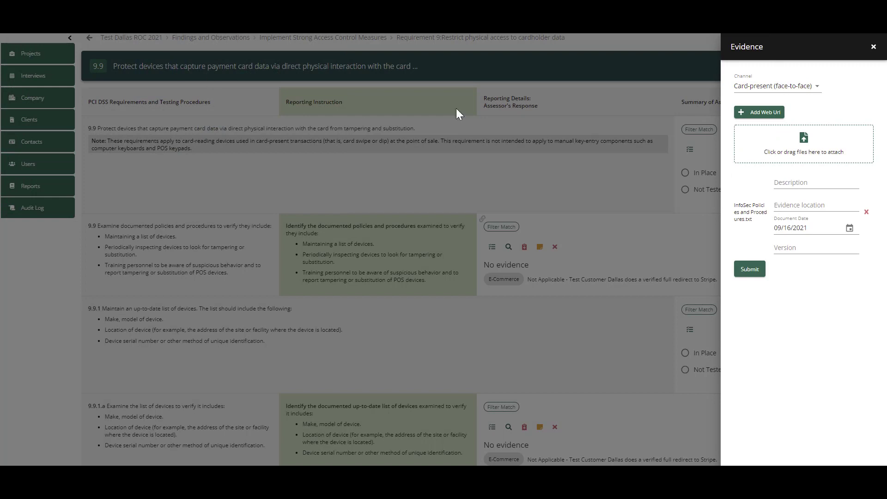
- Describe the evidence file as "Information Security Doc" and set its evidence location to Page 52
click(815, 183)
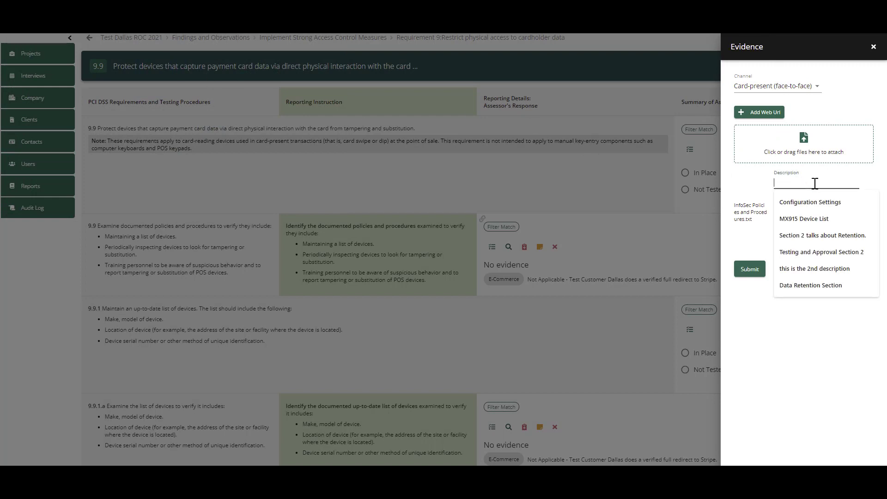
text(Information Seciry)
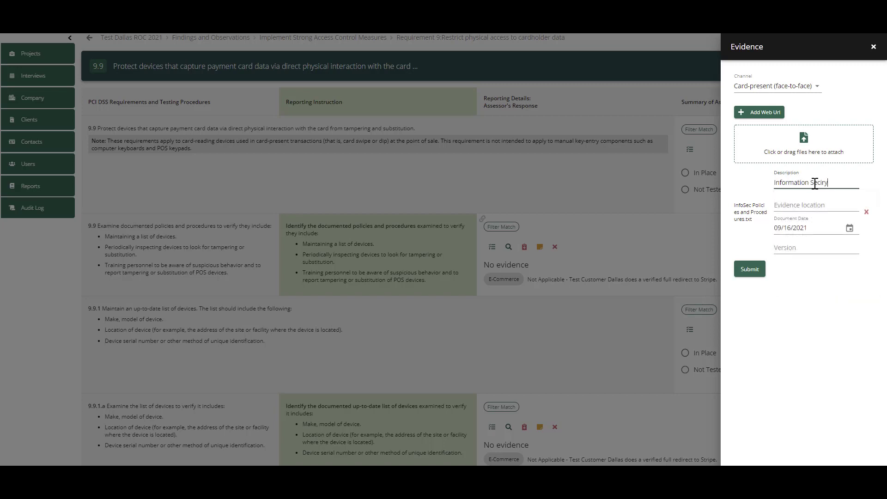
key(BackSpace)
key(BackSpace)
text(urity Doc)
click(797, 206)
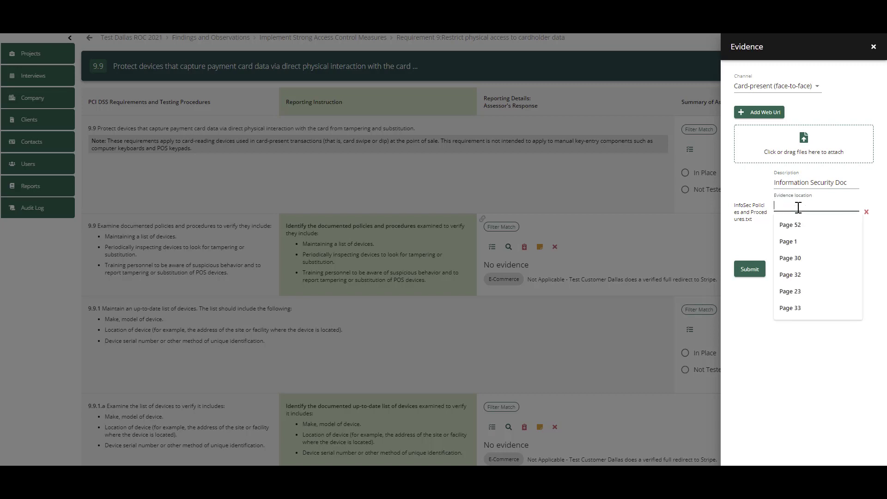
click(796, 221)
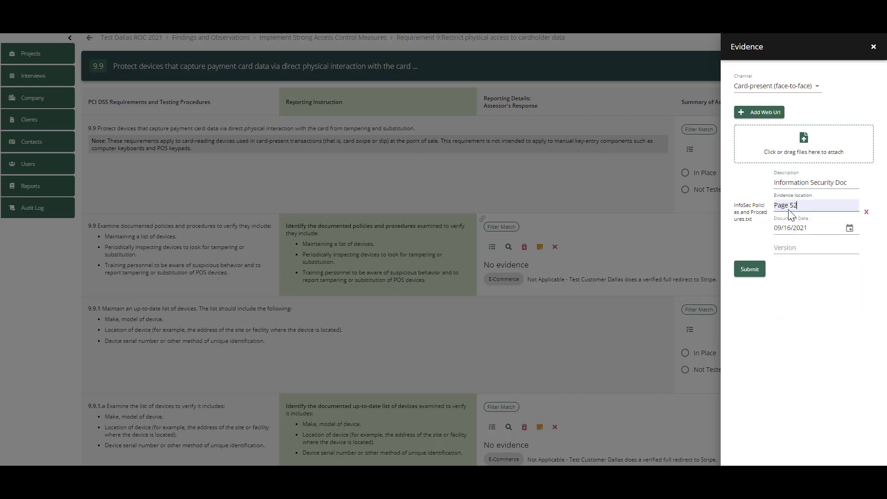
- Set the evidence's document date to 06/02/2021 and its version to v2, and submit the evidence
click(856, 229)
click(750, 247)
click(751, 246)
click(750, 246)
click(805, 279)
click(814, 249)
text(v2)
click(749, 269)
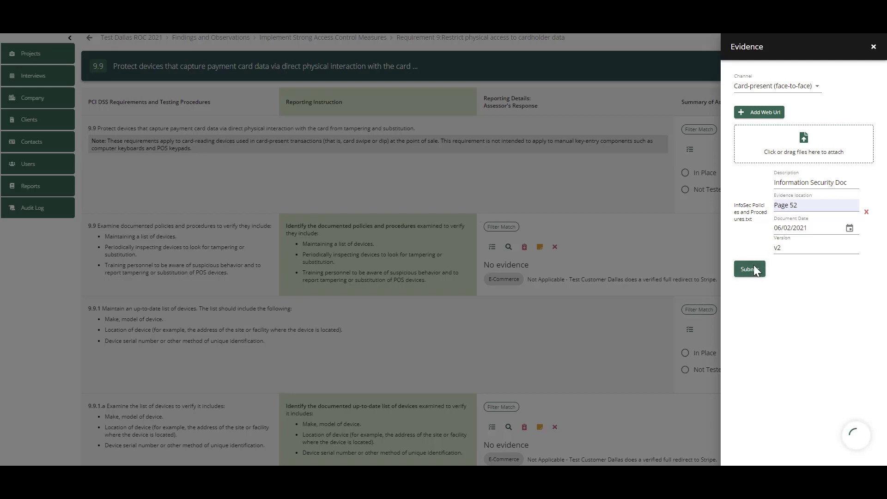
- In the workflow of the 9.9 documented policies response, write the message "Hey I know this evidence is a little light. Need guidance"
scroll(763, 244, down, 1)
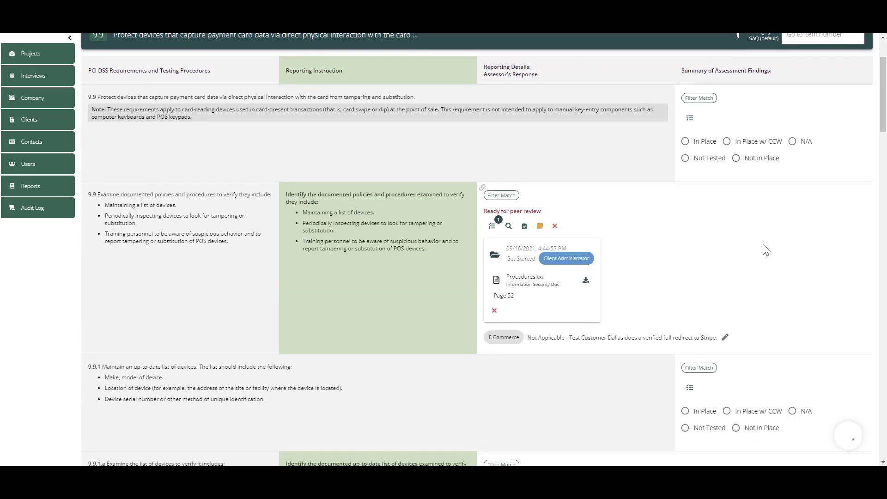
scroll(763, 249, down, 2)
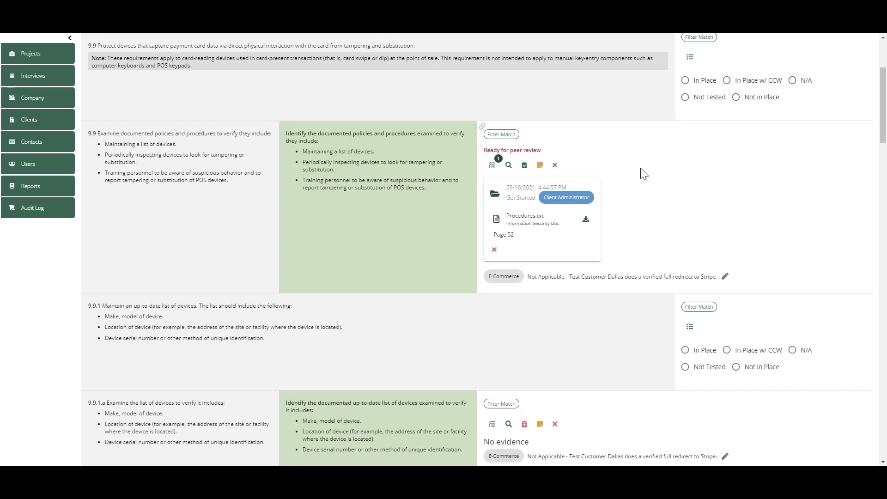
click(492, 166)
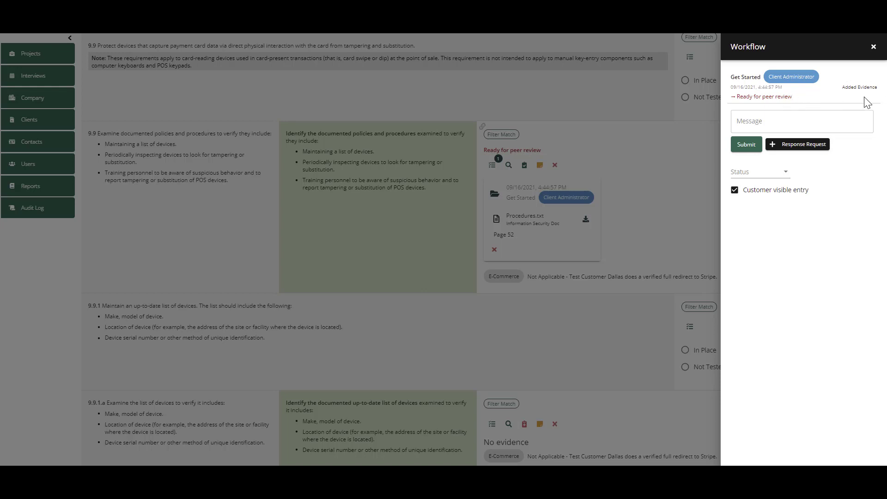
click(861, 121)
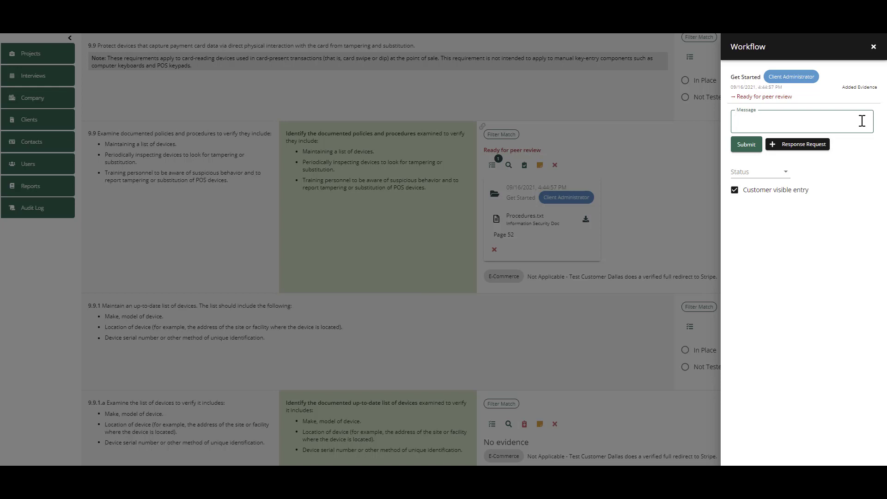
text(Hey I know this evidence is a little li)
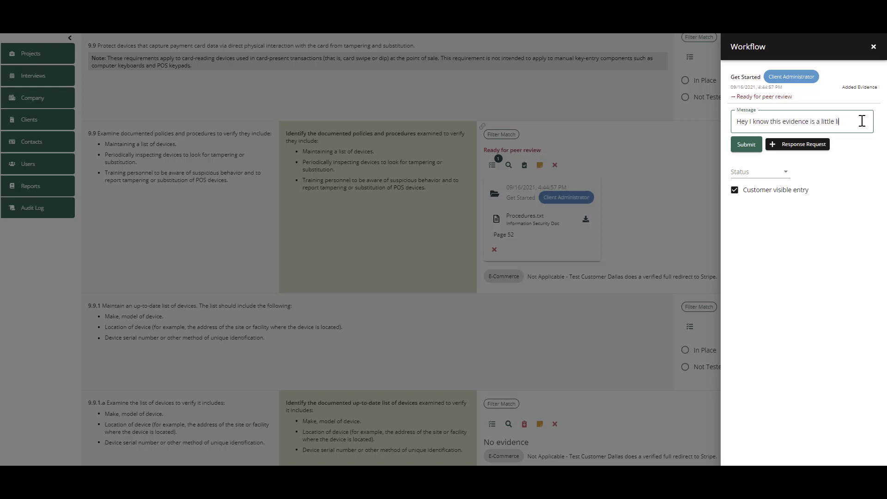
text(ght. Need guidance)
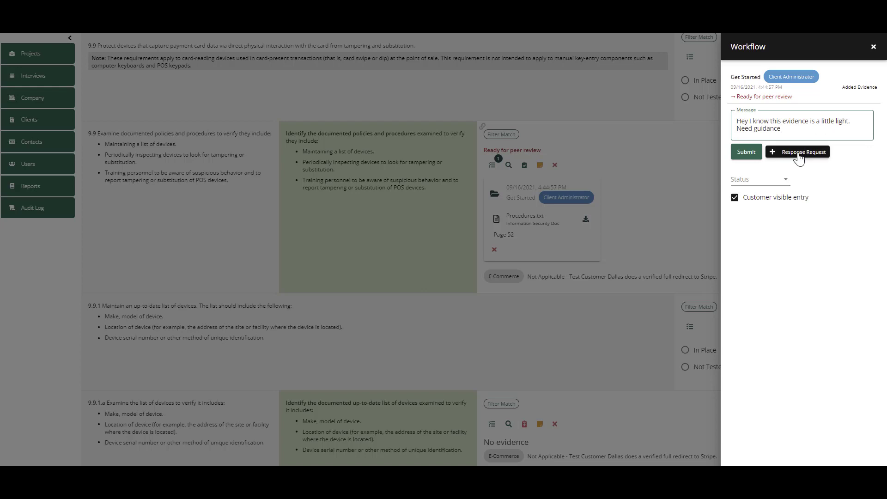
- Leave the workflow entry's status empty and make the entry not visible to the customer
click(784, 179)
click(833, 183)
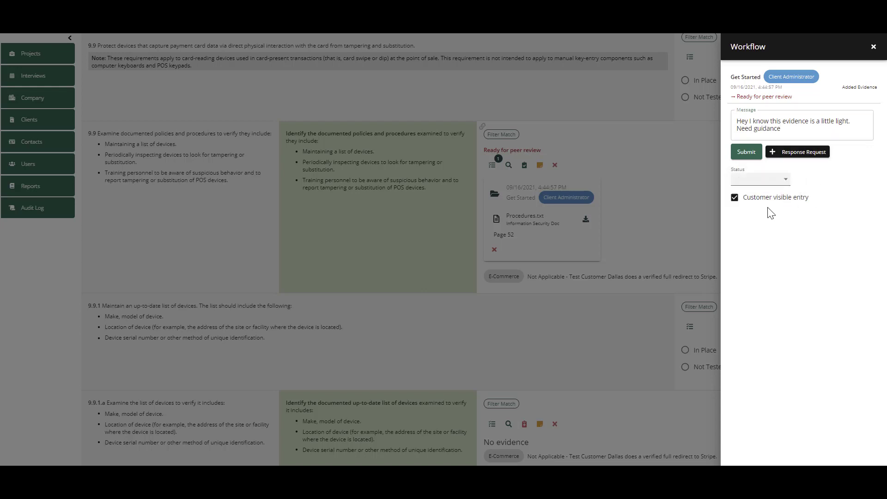
click(778, 201)
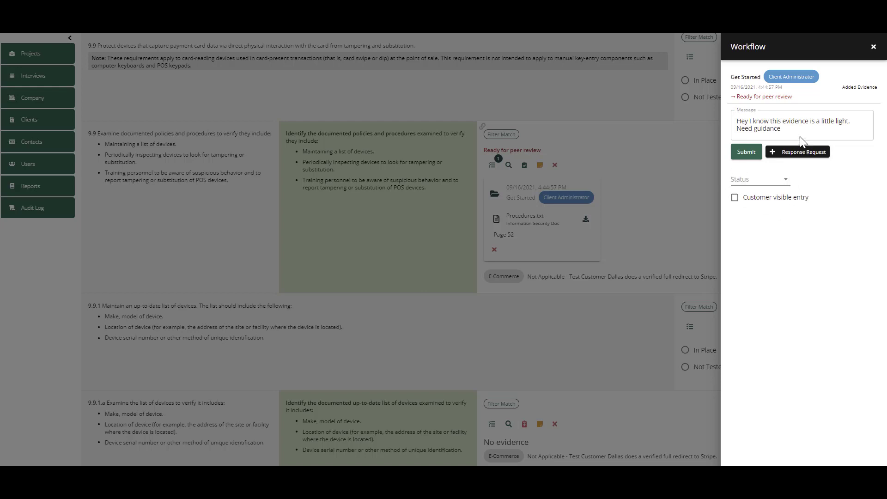
- Submit the workflow message for the 9.9 documented policies response without a status and close the workflow
click(771, 184)
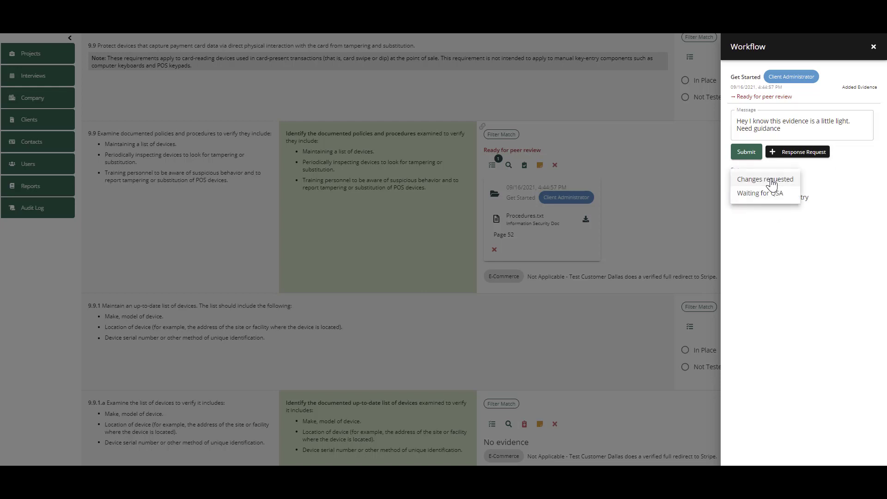
click(848, 190)
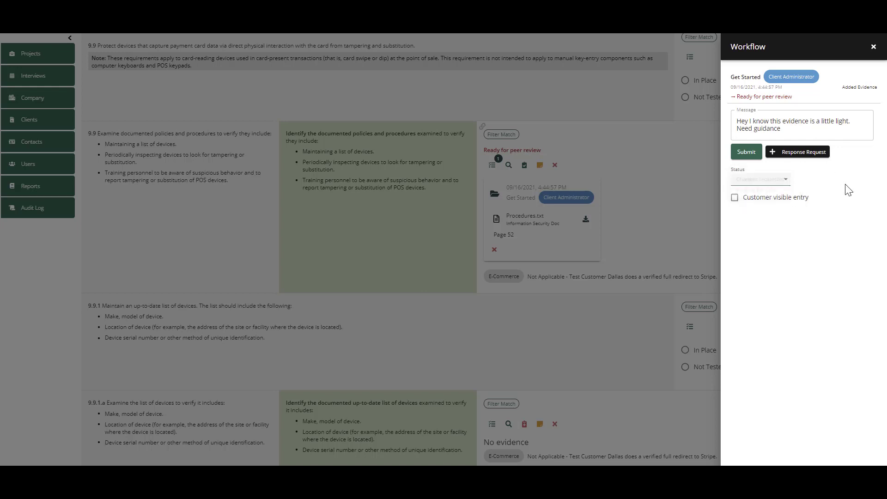
click(746, 154)
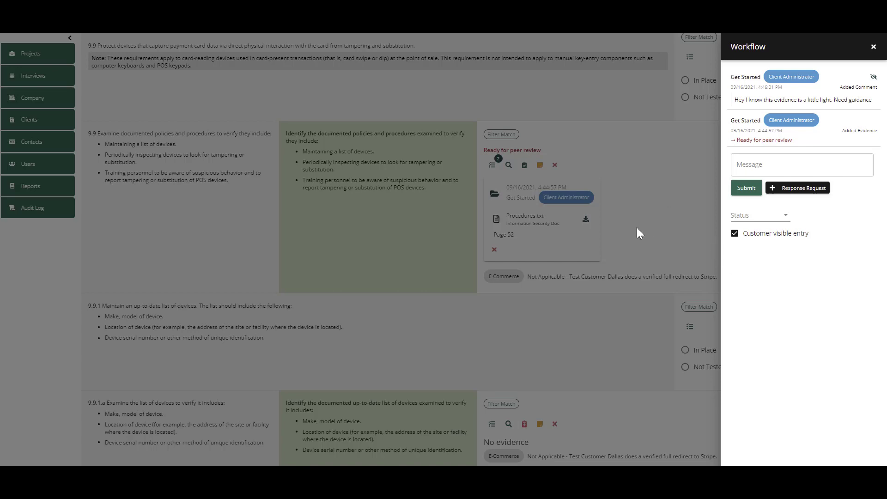
click(873, 47)
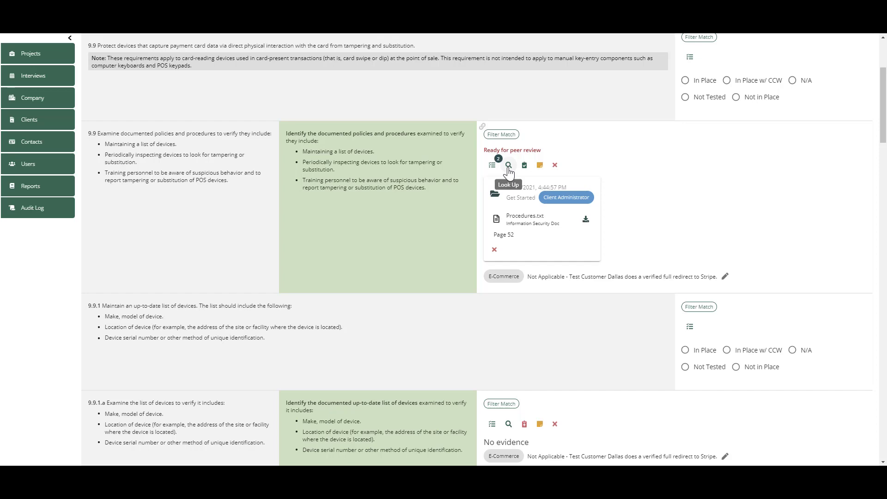
- Look up evidence from related projects for the 9.9 documented policies response
right_click(509, 174)
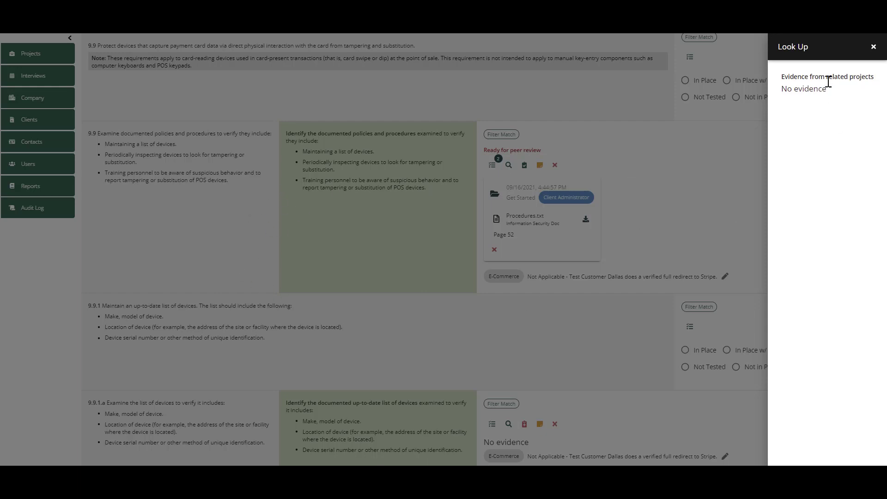
click(873, 48)
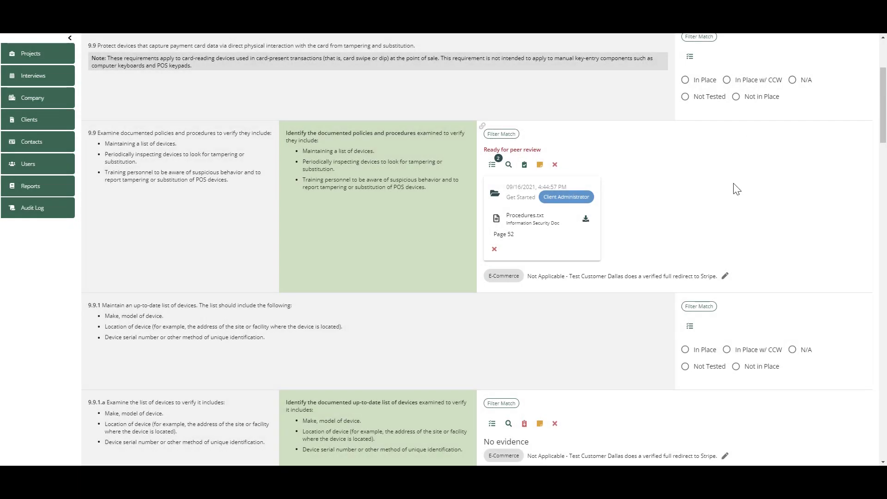
- Start a new project sample set from the sample selection of requirement 9.9.1.b
scroll(736, 189, down, 1)
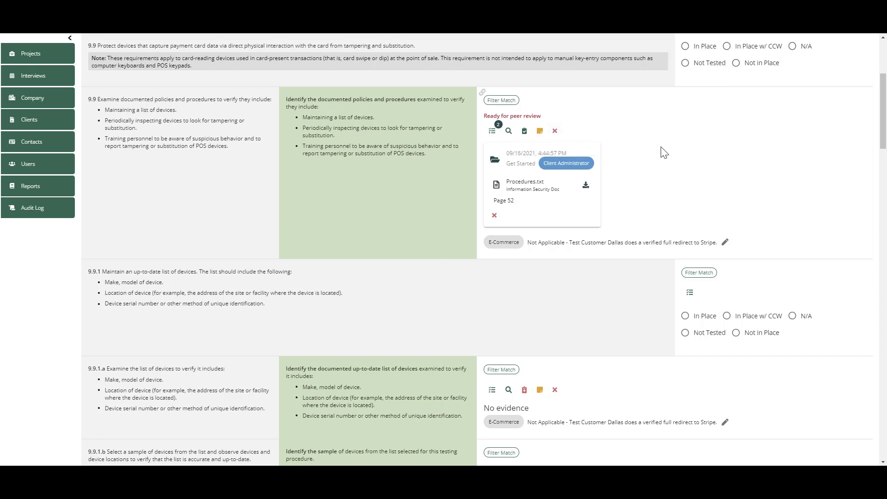
scroll(610, 113, down, 1)
scroll(610, 112, down, 6)
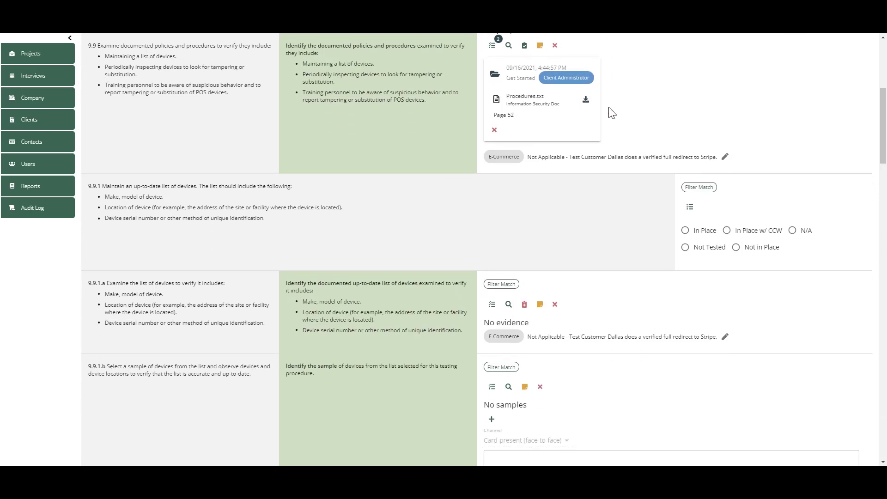
scroll(610, 111, down, 3)
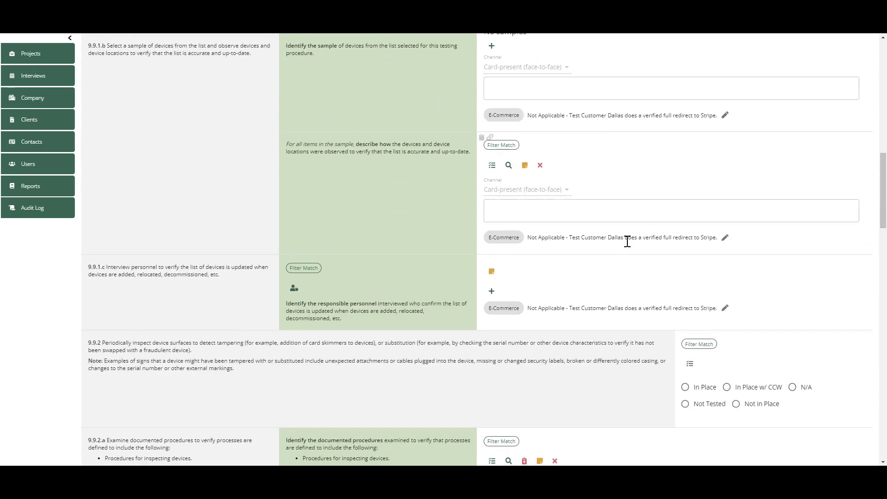
scroll(625, 248, up, 1)
scroll(626, 250, up, 3)
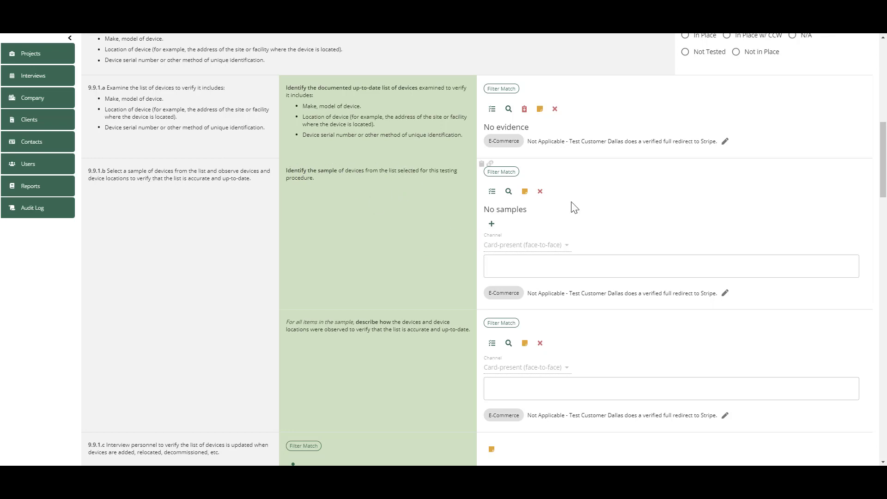
scroll(576, 208, up, 2)
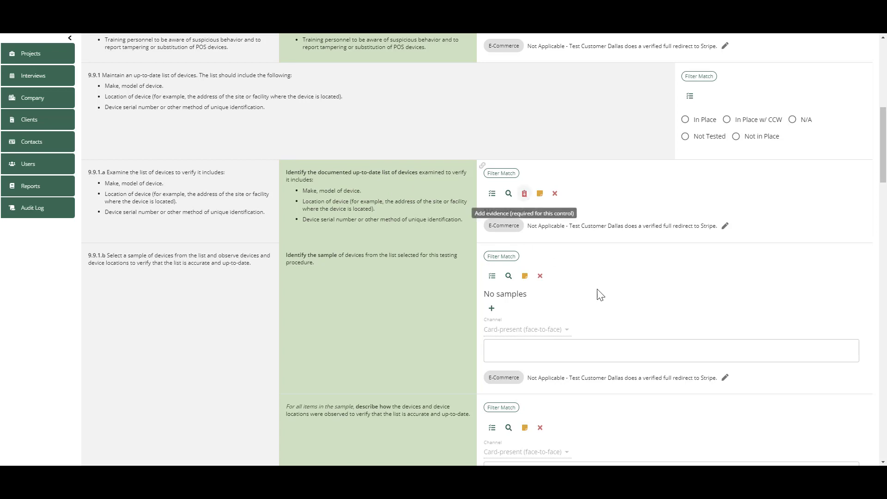
scroll(643, 300, down, 2)
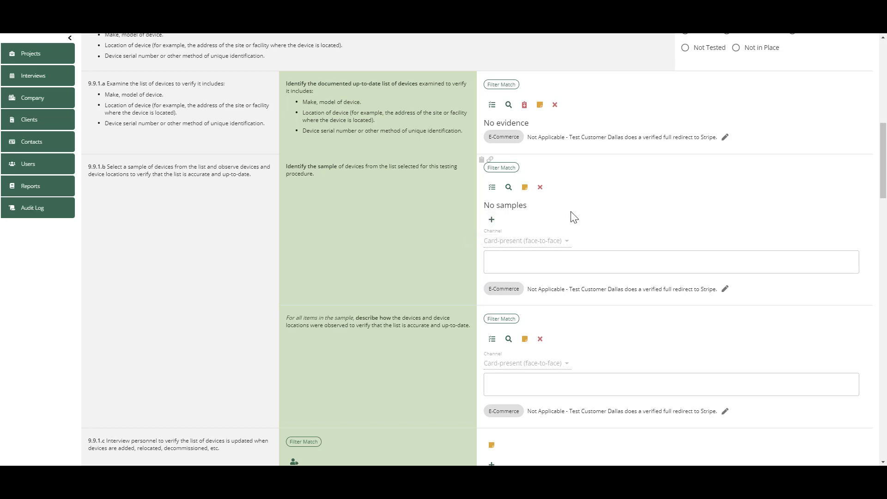
click(490, 222)
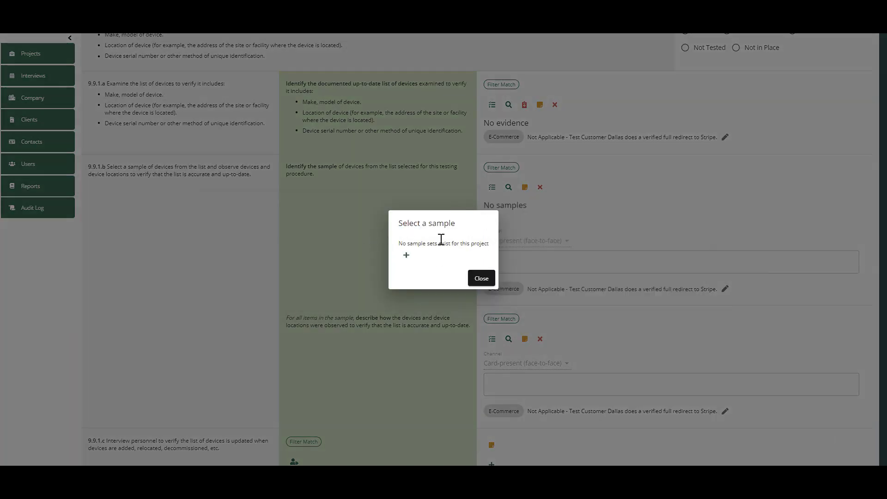
click(405, 257)
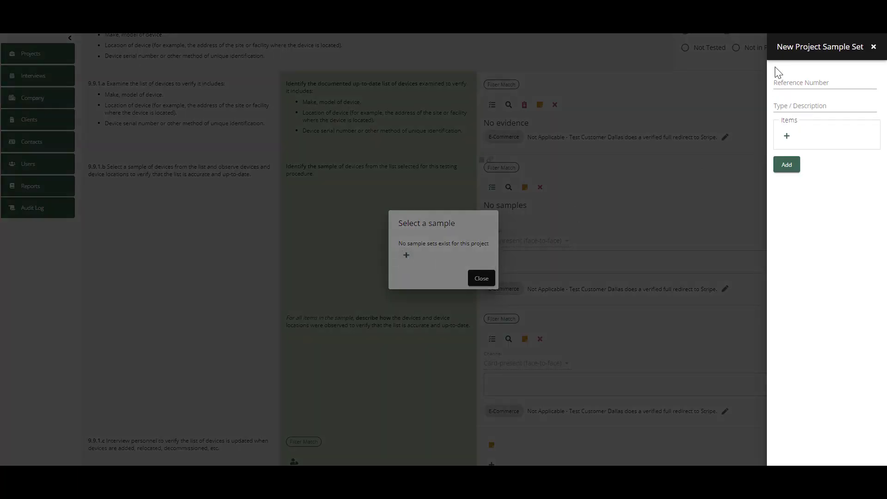
- Give the sample set the reference number PTS01 and the type/description "P2PE Devices"
click(790, 80)
text(PTS01)
click(799, 106)
click(799, 105)
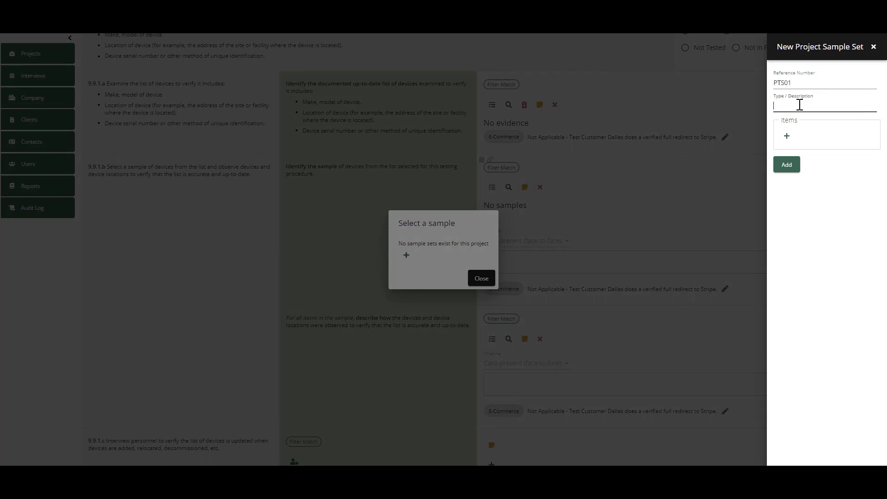
text(P2PE Devices)
key(BackSpace)
key(BackSpace)
text(es)
- Add the item "PTS Device 1", model Verifone MX915, with 40 total sampled and a total population of 400
click(787, 136)
click(639, 147)
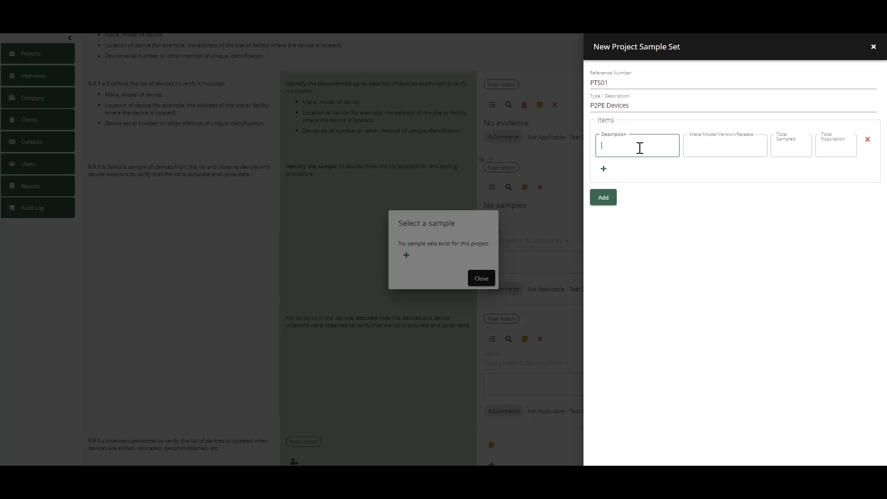
text(PTS D)
text(evice 1)
click(698, 149)
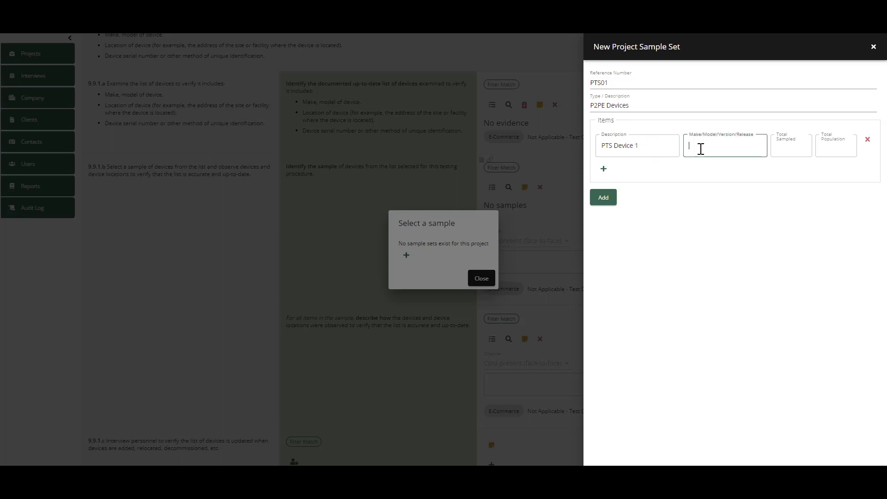
text(Verifone MX915)
click(800, 147)
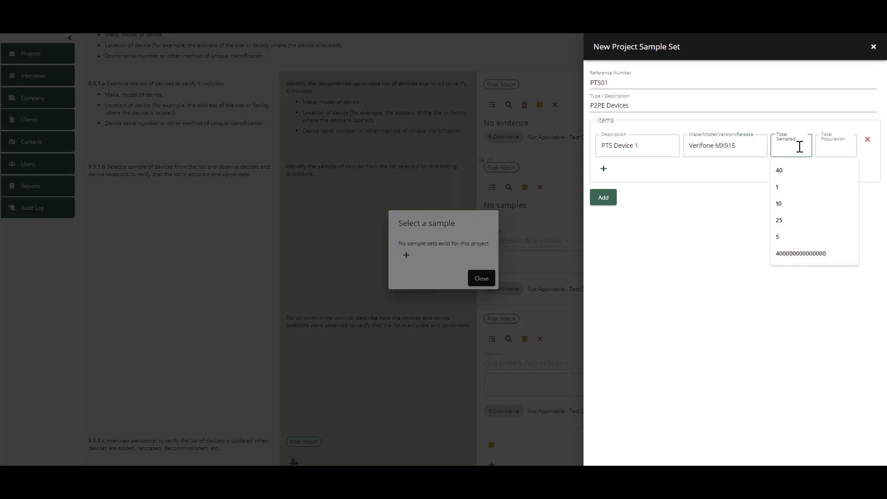
text(40)
click(830, 146)
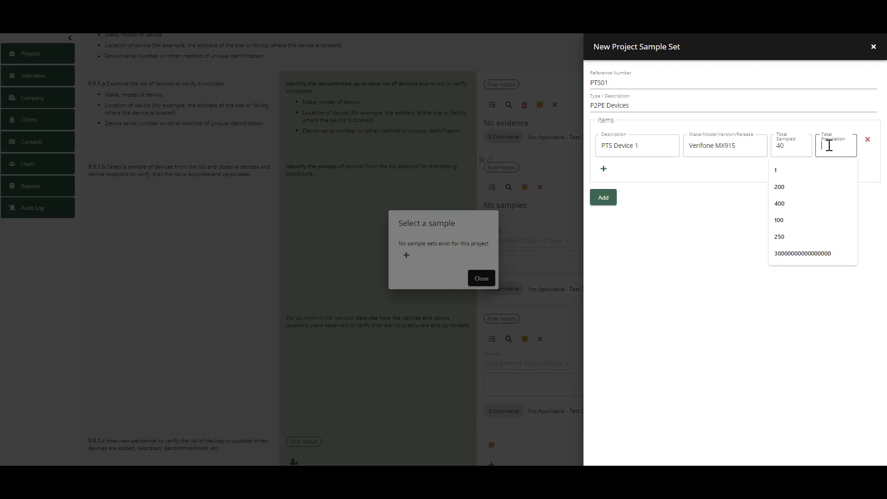
text(400)
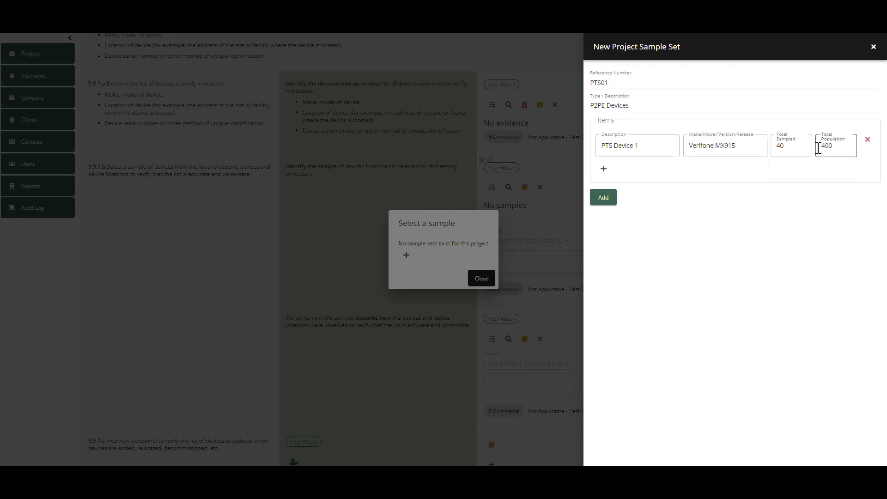
- Add a second item "PTS Device 2", model Verifone MX925, with 20 sampled and a population of 200, and save the sample set
click(603, 169)
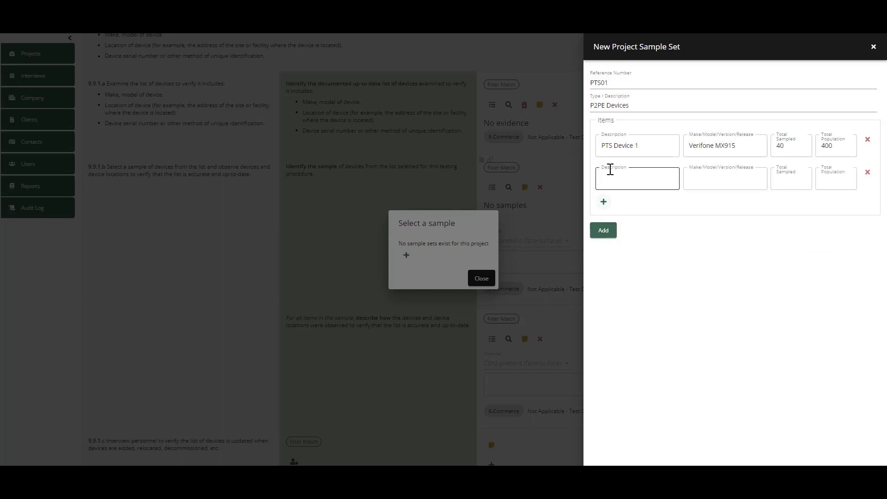
text(PTS Device 2)
key(Tab)
text(Verifone MX925)
click(784, 180)
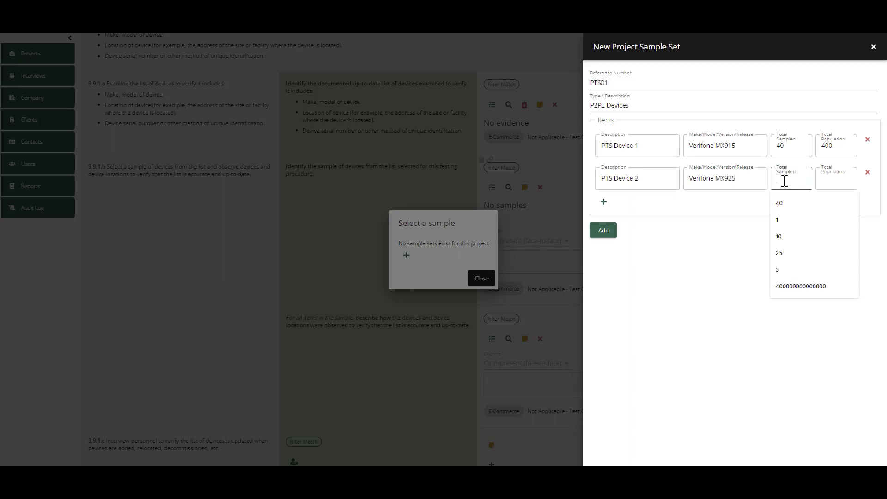
text(20)
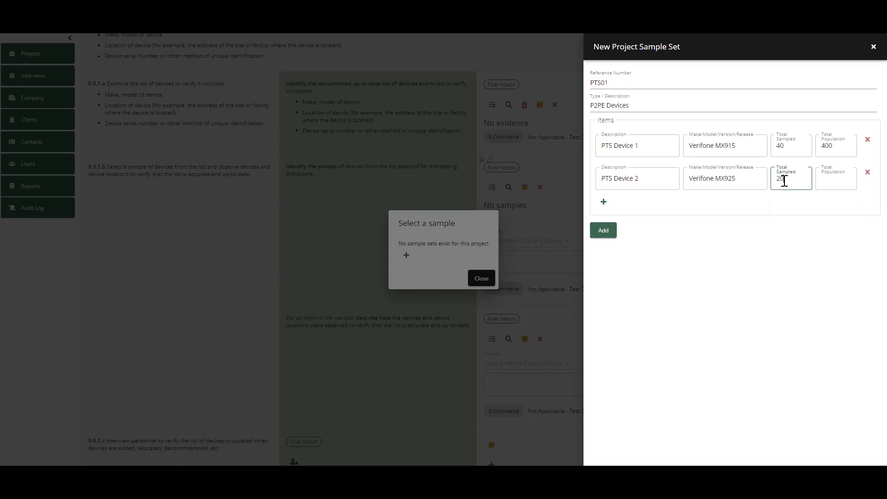
key(Tab)
text(200)
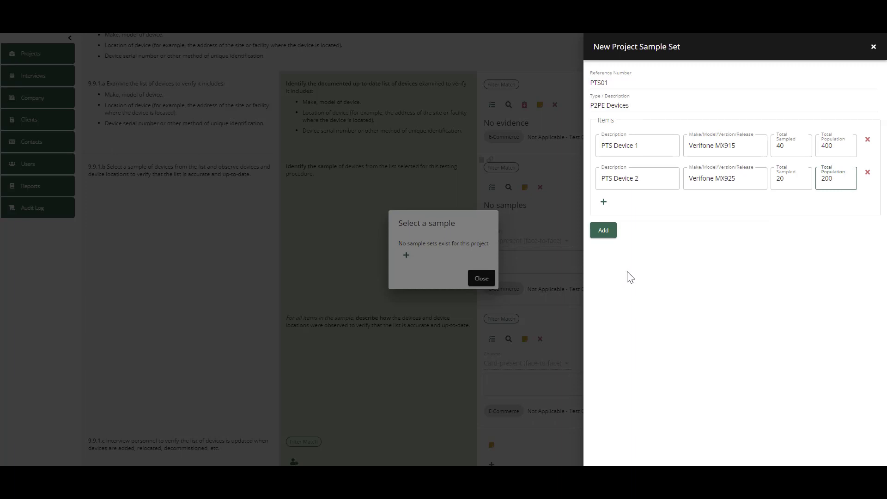
right_click(605, 234)
key(Escape)
click(606, 234)
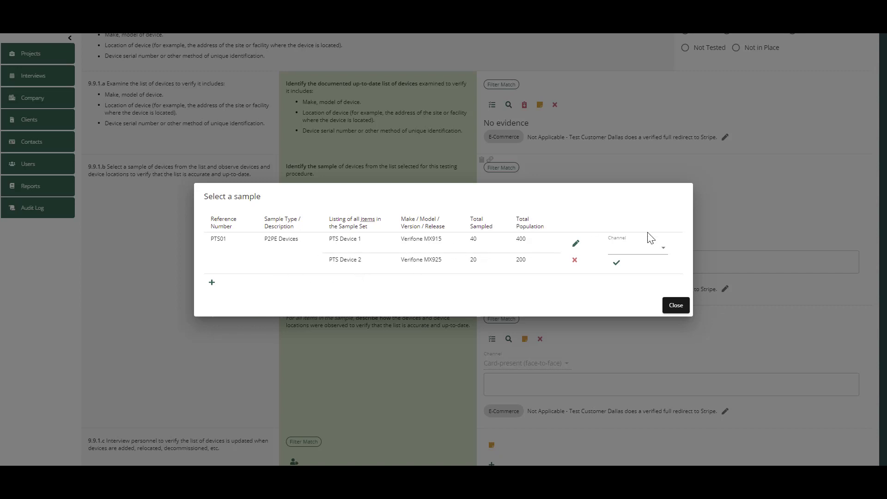
- Select sample set PTS01 for requirement 9.9.1.b with the channel Card-present (face-to-face)
right_click(662, 247)
click(630, 252)
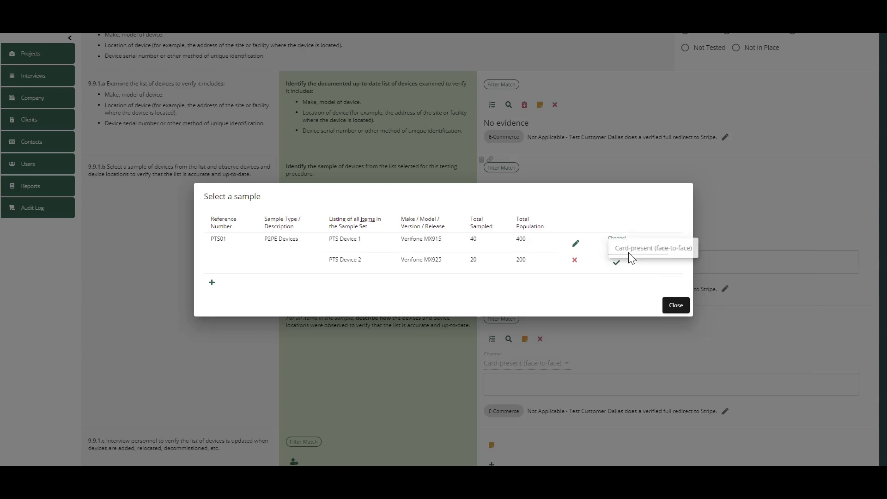
click(631, 249)
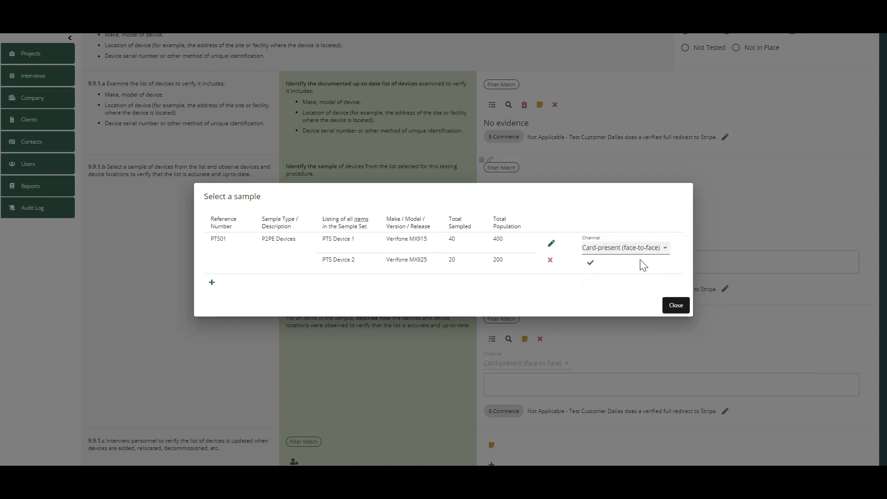
click(639, 254)
click(641, 253)
click(590, 266)
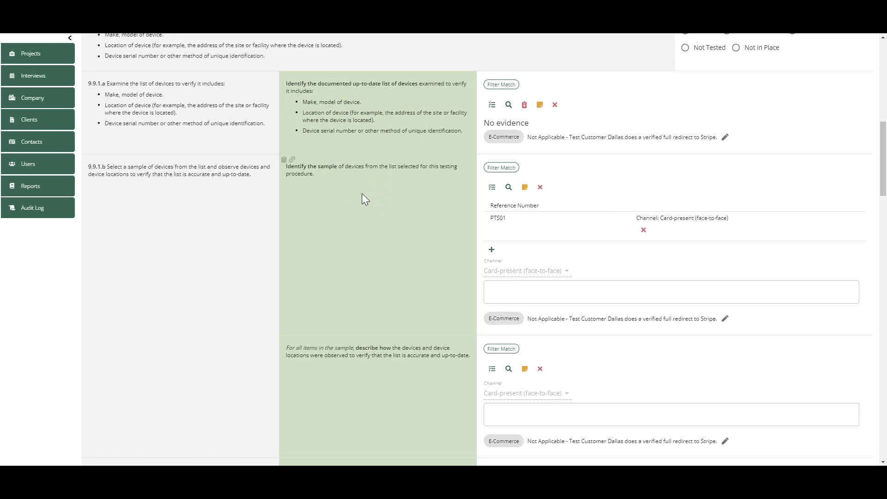
- Request an interview for requirement 9.9.1.c and set its location to On Site
click(531, 295)
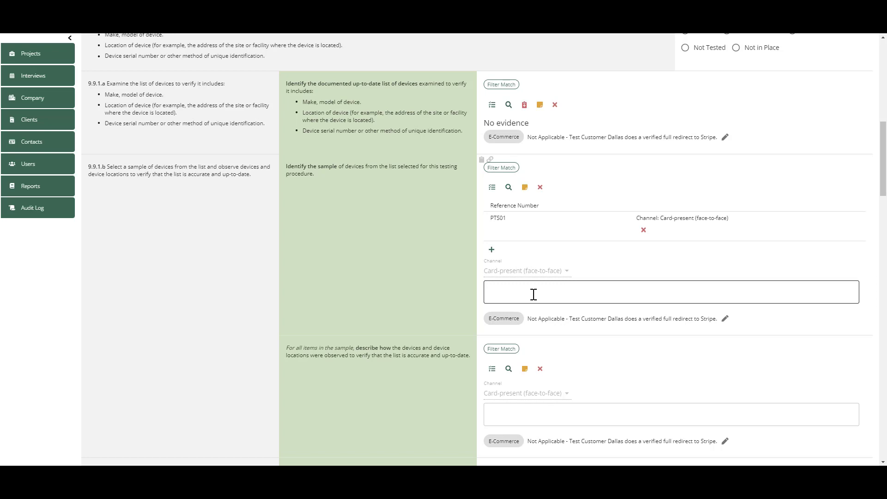
scroll(559, 259, down, 2)
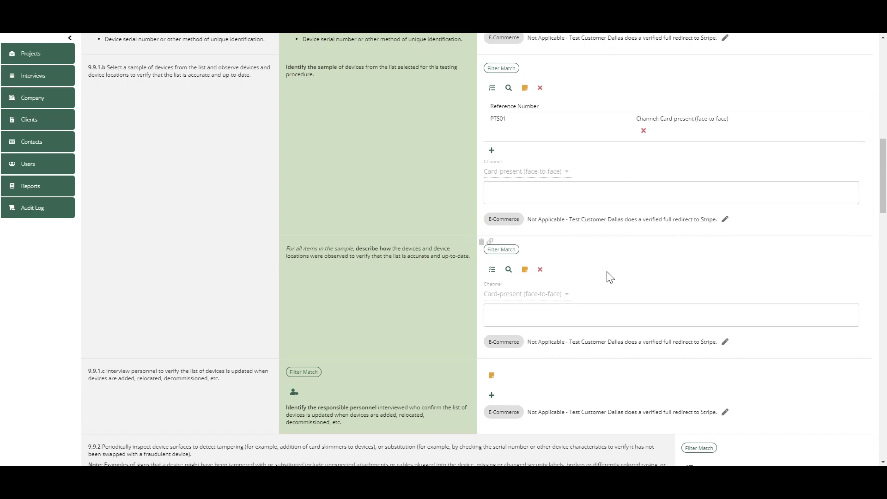
scroll(609, 278, down, 2)
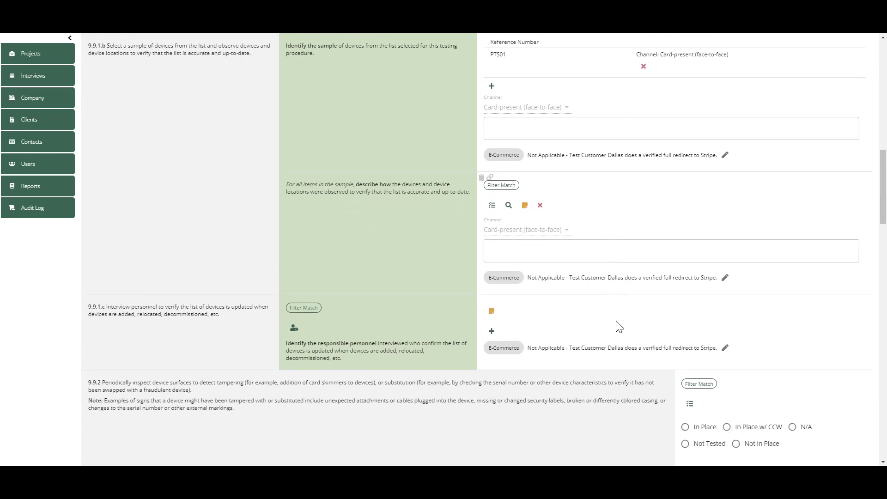
click(293, 330)
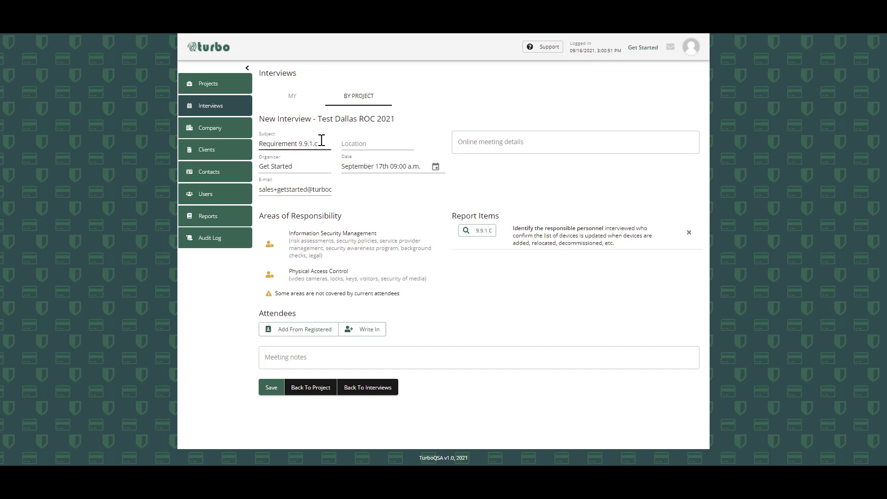
click(365, 142)
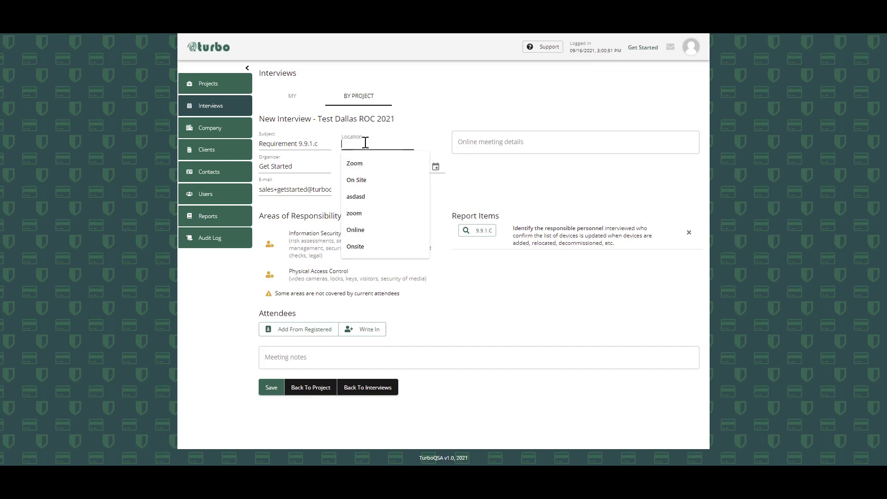
click(355, 180)
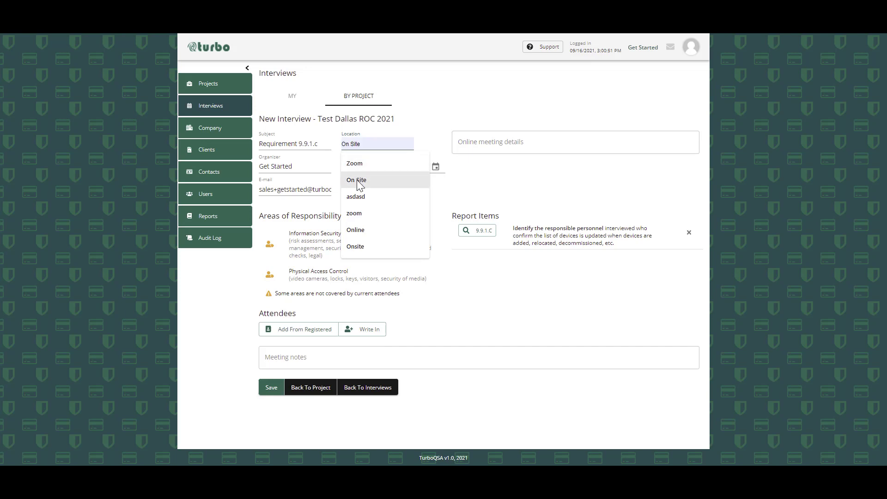
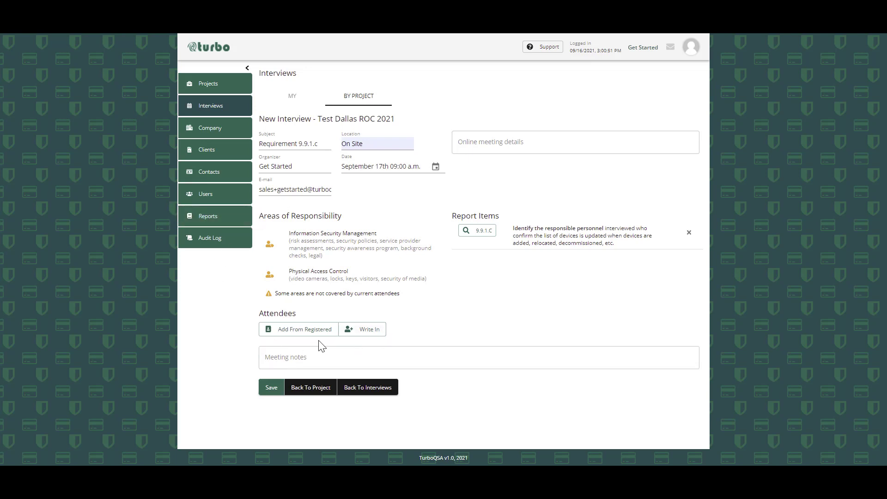
- Add the registered contact with the job title CISO as an attendee of the requirement 9.9.1.c interview
click(300, 331)
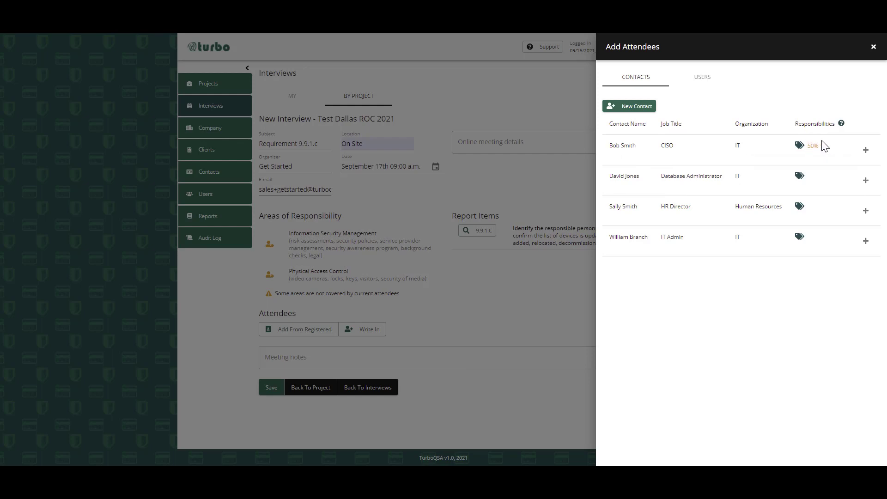
click(865, 150)
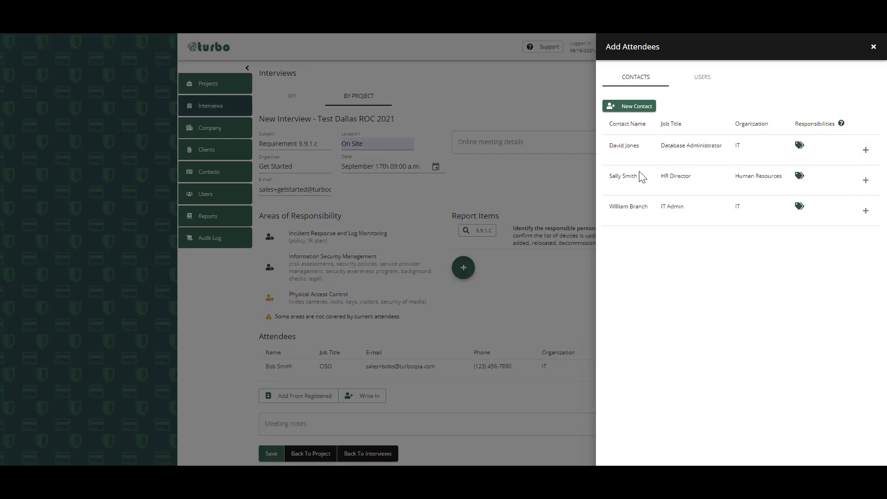
click(874, 47)
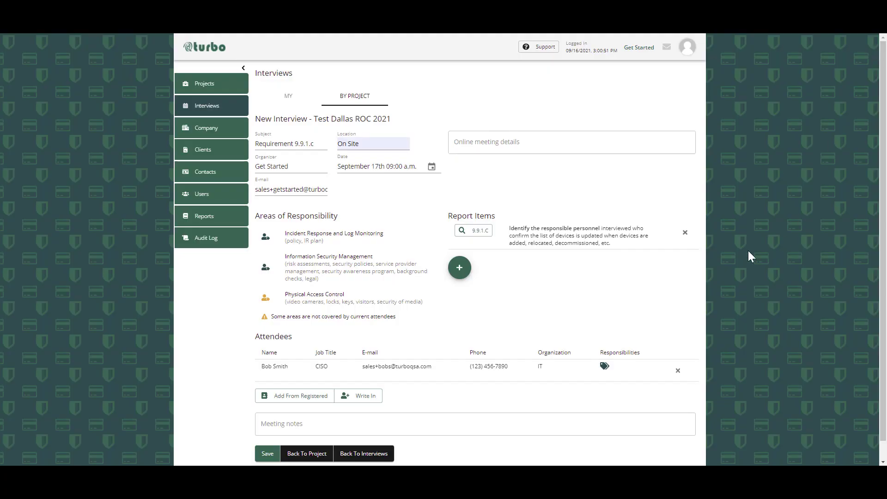
- Add the related report items 12.10.1.b and 12.4.b to the interview and save it
scroll(569, 322, down, 1)
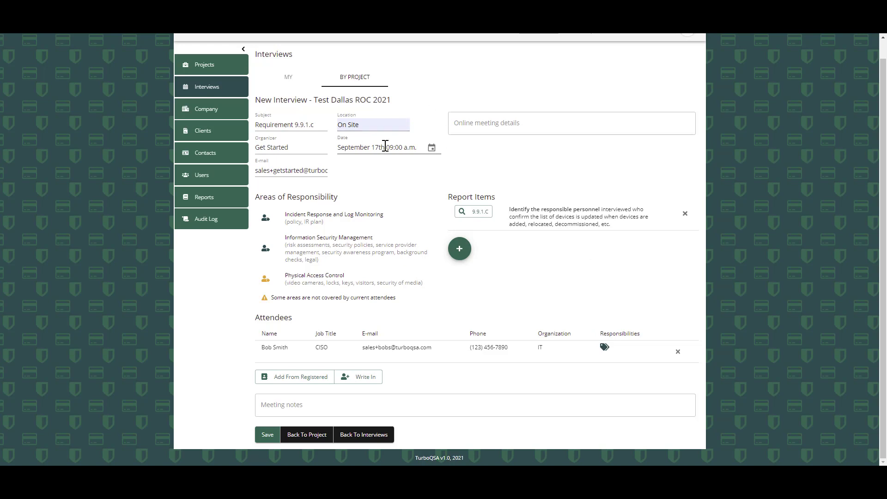
click(456, 250)
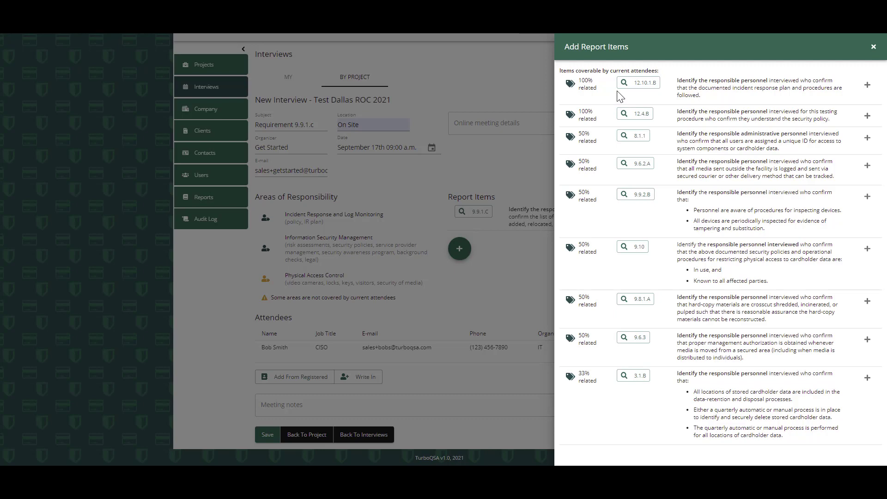
click(867, 85)
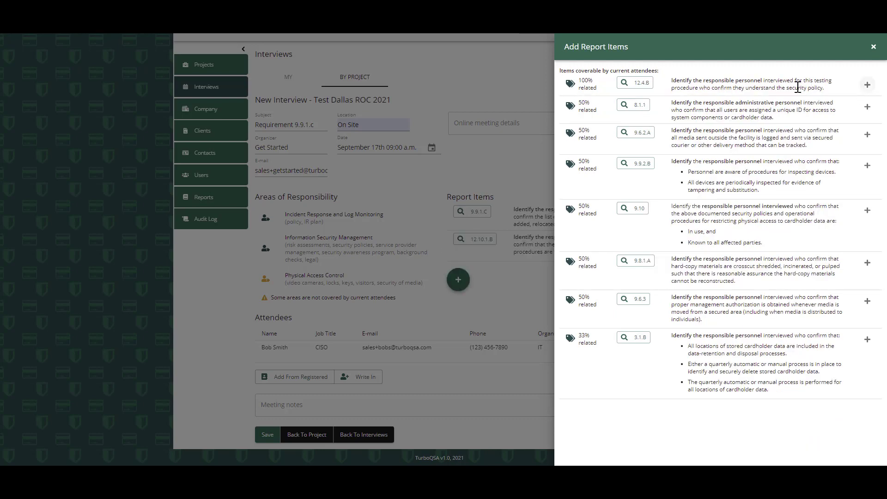
click(868, 86)
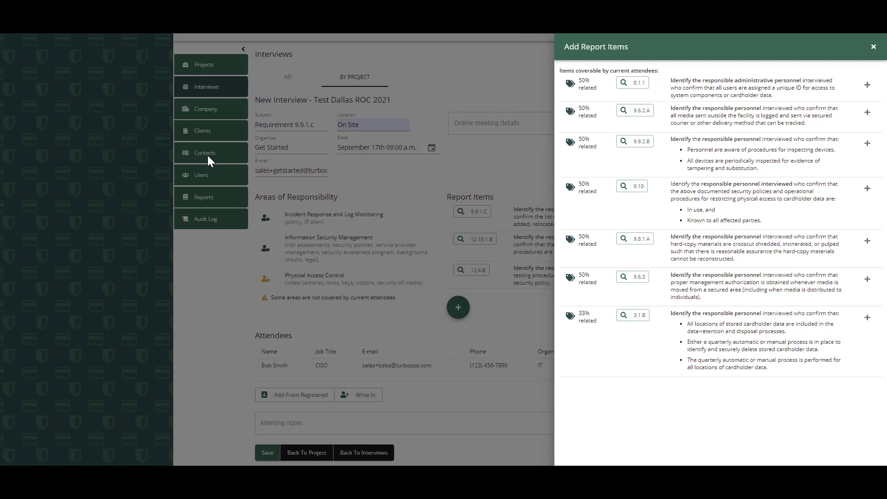
click(873, 46)
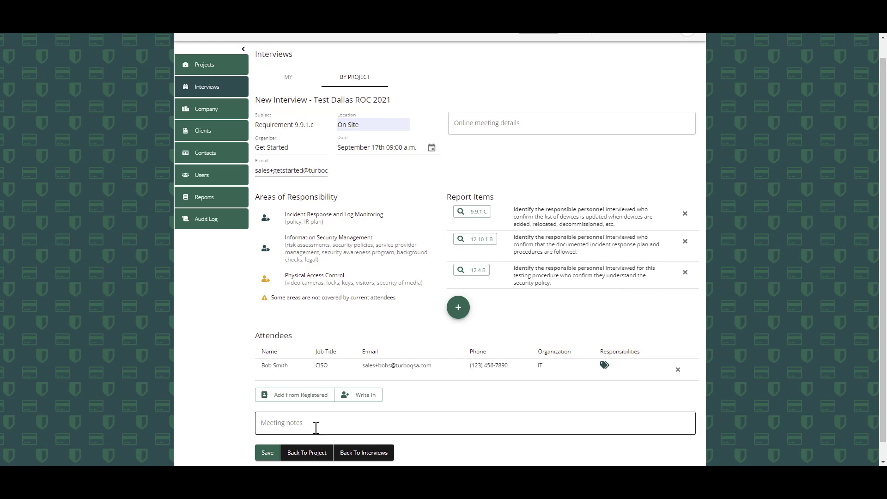
click(336, 425)
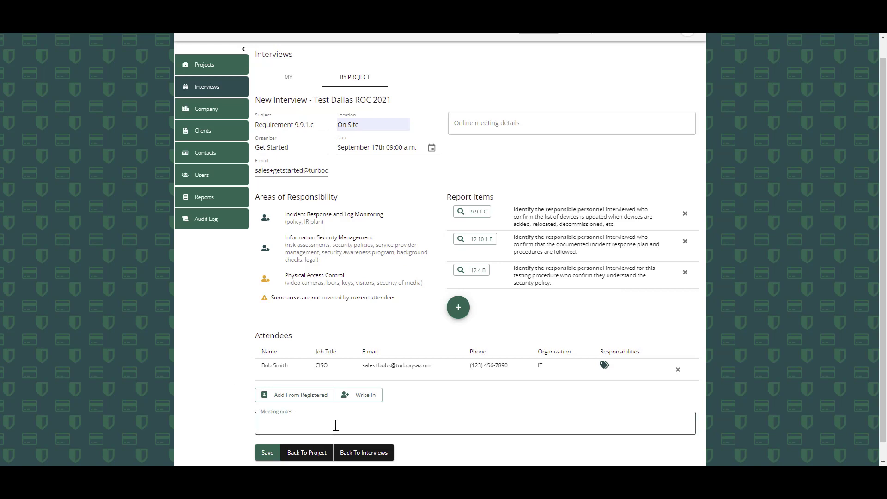
click(268, 453)
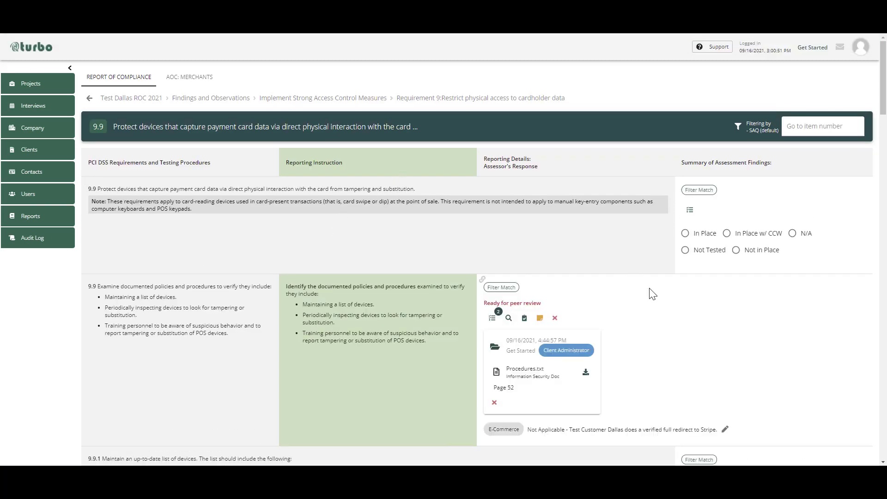
- Add an interviewee entry under requirement 9.9.1.c, entering the person's first name as Name and the surname as Job Title
scroll(650, 293, down, 3)
scroll(650, 287, down, 9)
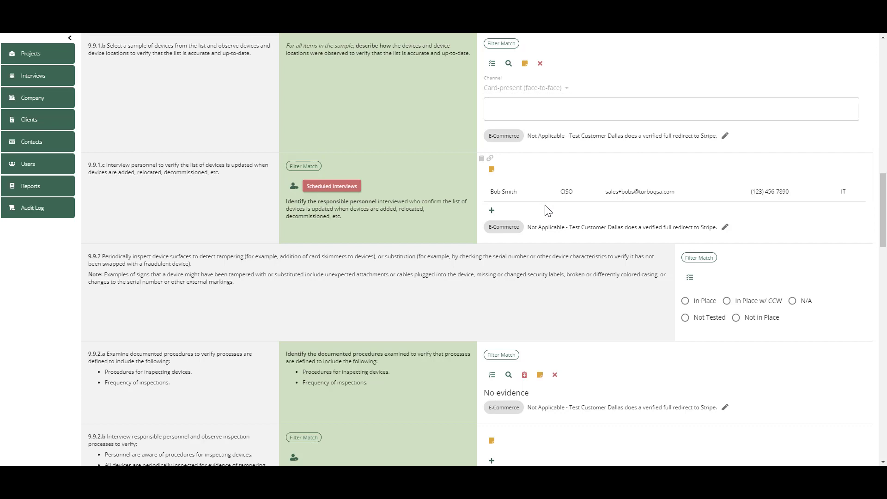
click(491, 212)
click(517, 226)
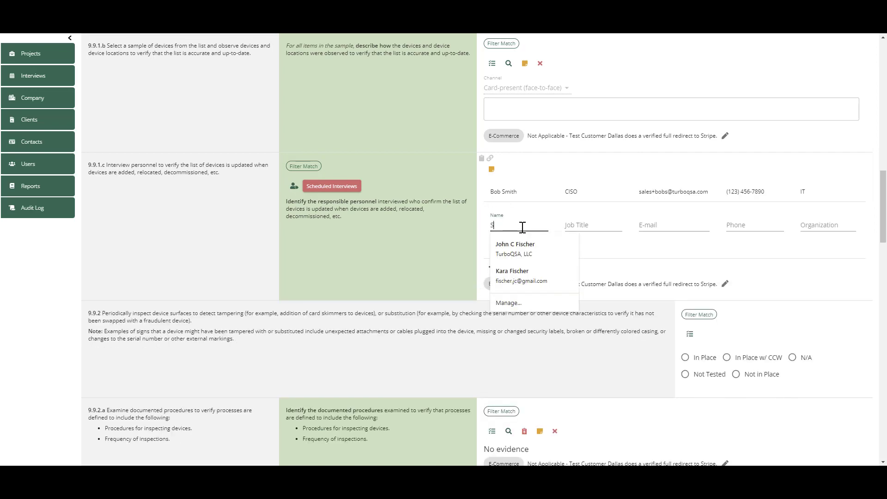
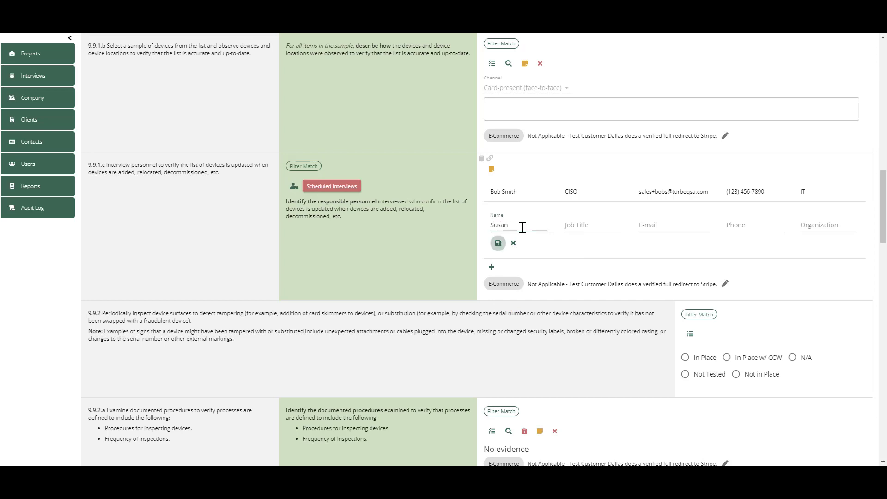
click(600, 226)
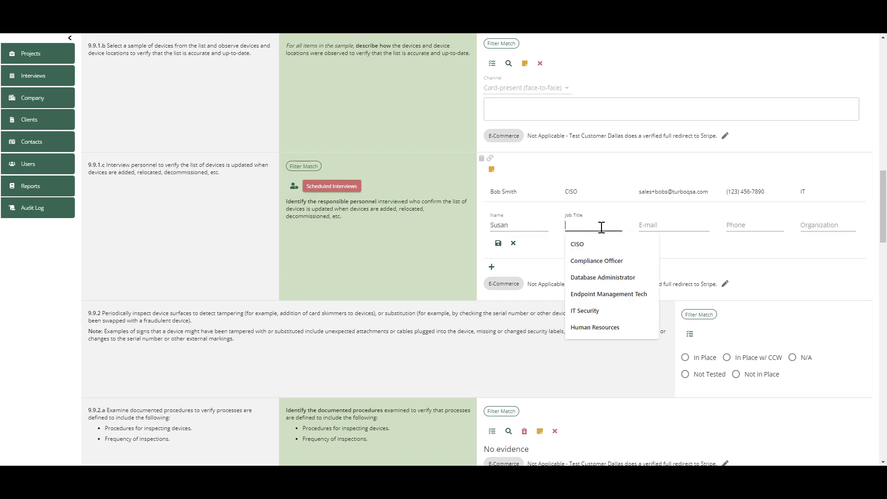
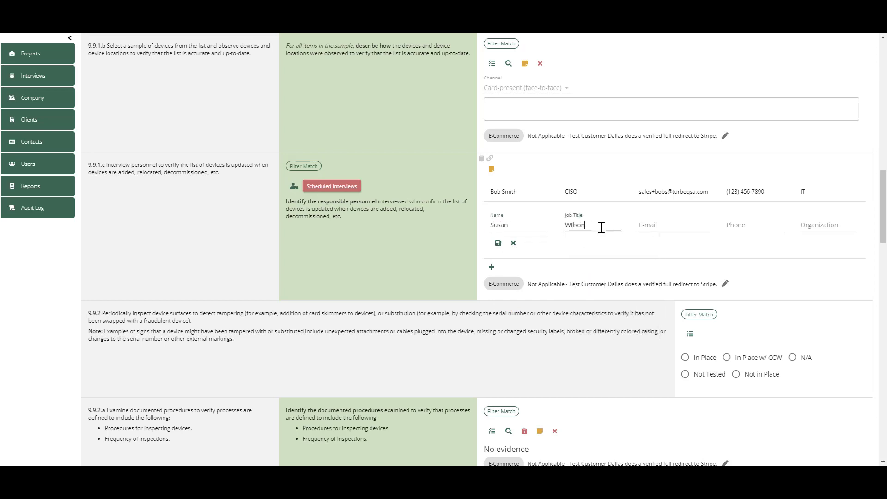
- Fill in the interviewee's e-mail and phone number, set the organization to Physical Security, and save the entry
click(658, 225)
click(735, 224)
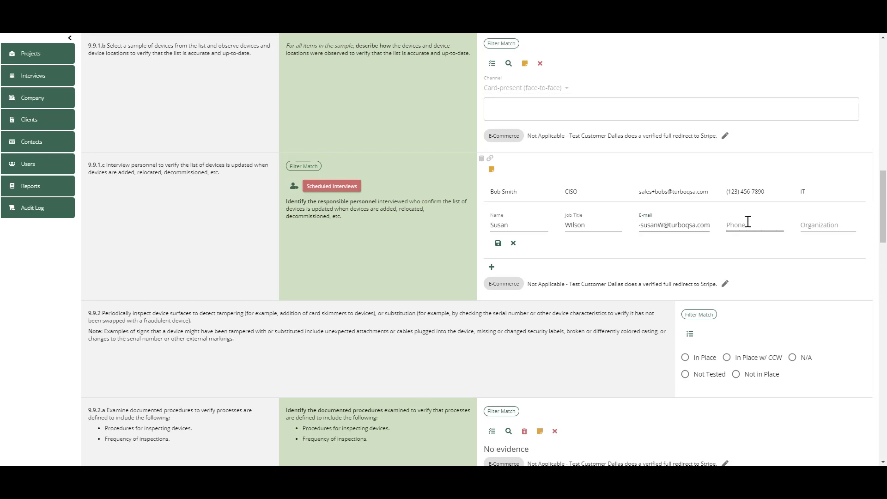
text(1234)
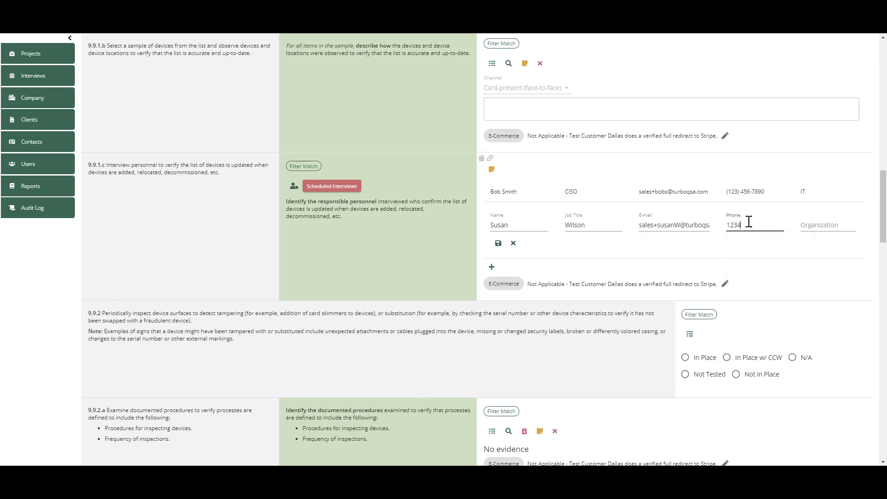
text(567890)
click(823, 224)
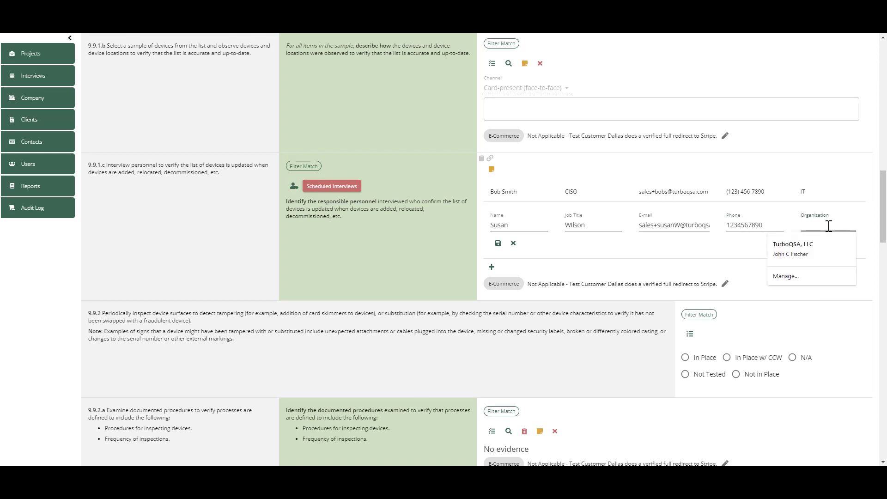
text(Ph)
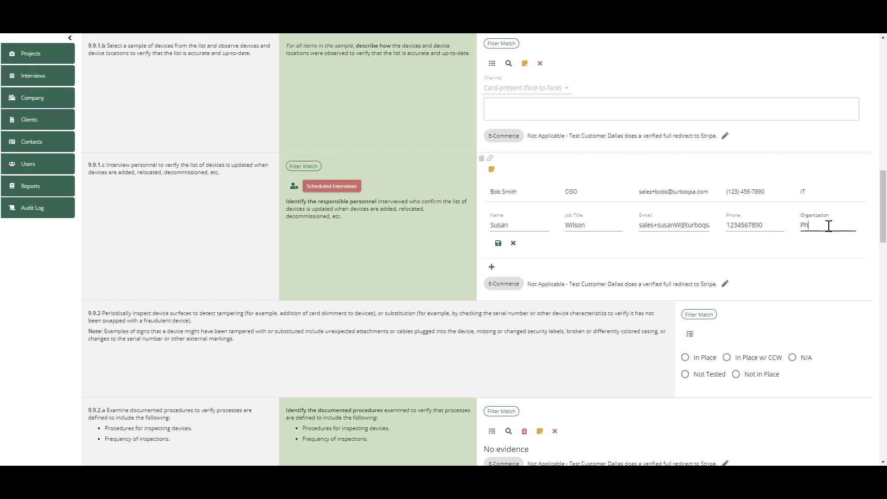
text(ysical Security)
click(498, 243)
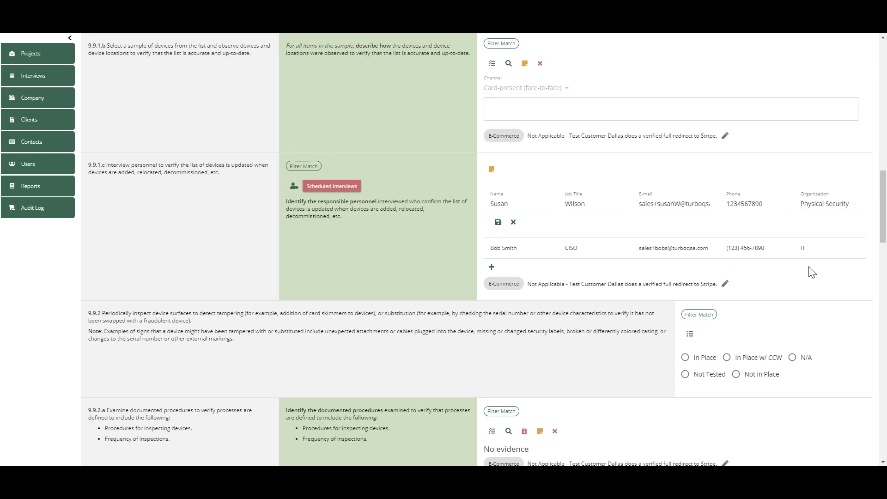
scroll(812, 273, down, 3)
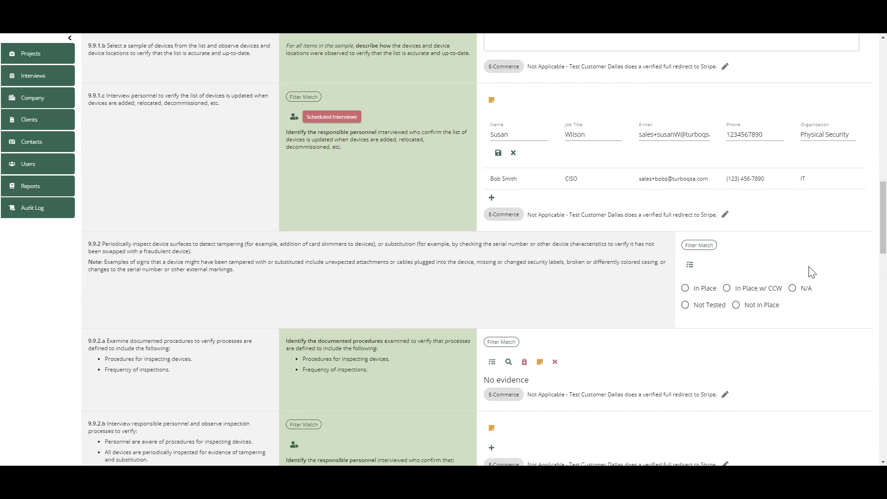
scroll(811, 273, down, 5)
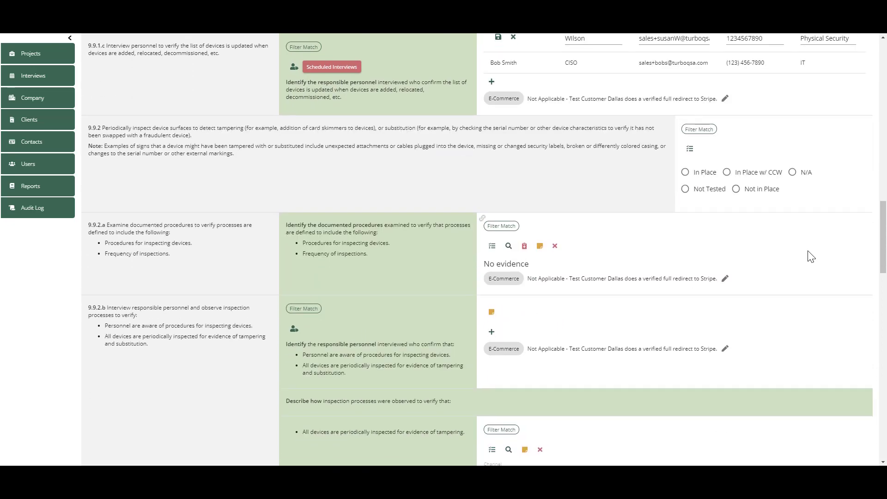
scroll(812, 261, up, 6)
scroll(811, 257, up, 10)
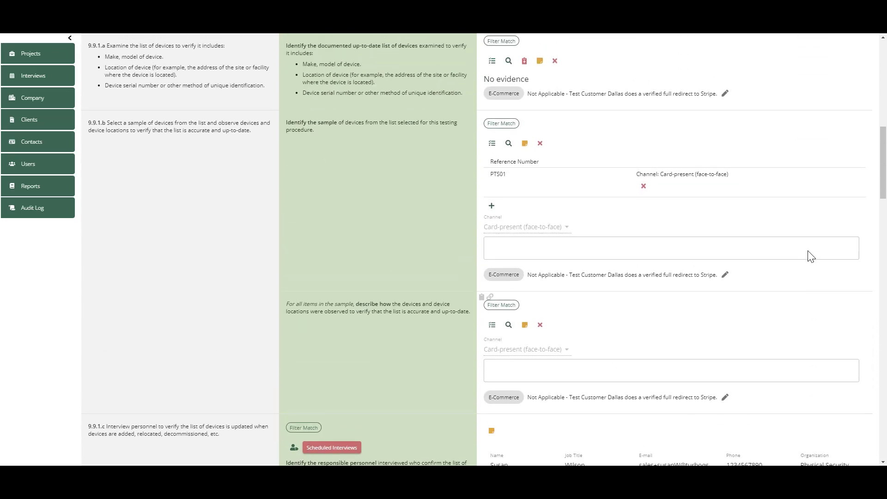
scroll(811, 257, up, 10)
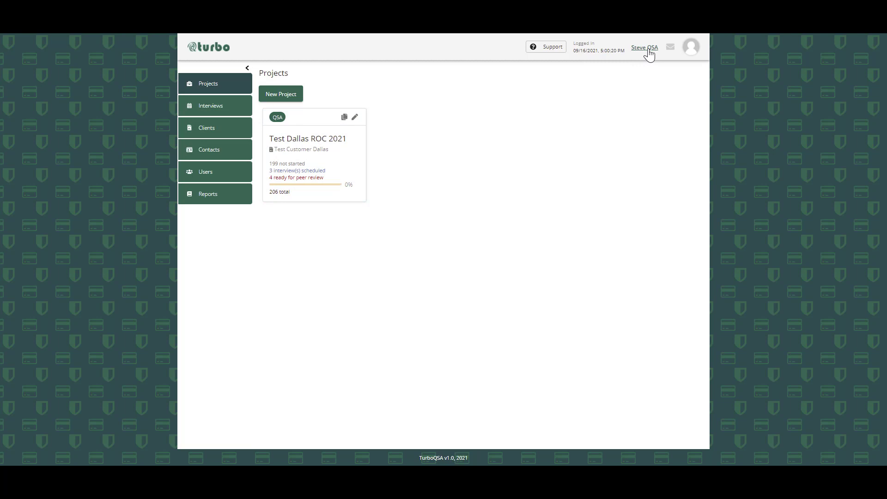
- Open section 2.1, Description of the entity's payment card business, in the Summary Overview of the project Test Dallas ROC 2021
click(342, 162)
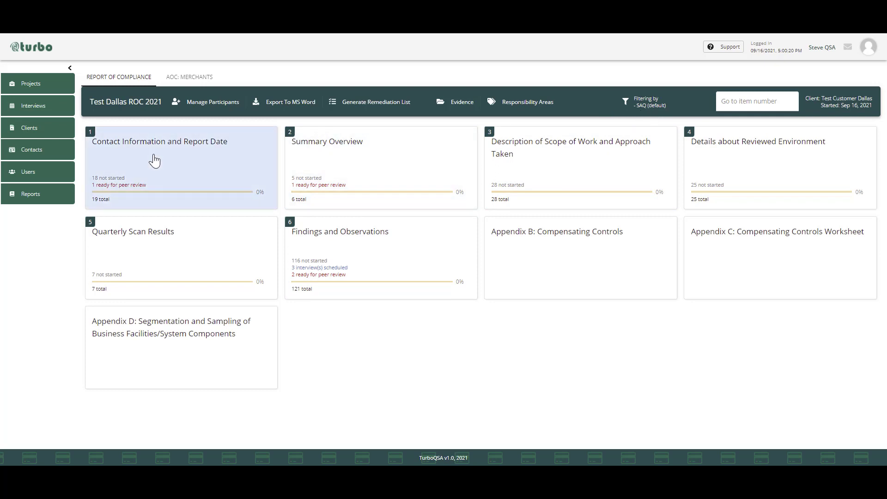
click(375, 176)
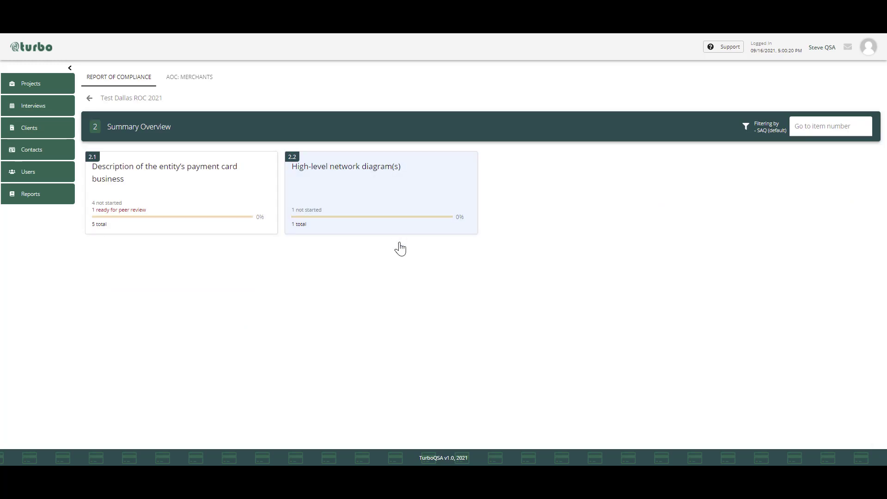
click(175, 189)
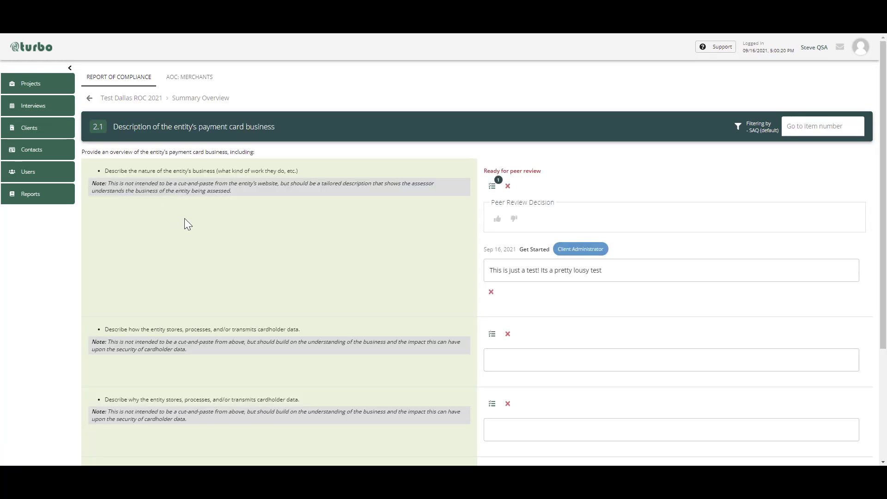
- Decline the nature-of-business item in peer review with the reason "This really does not describe the nature of our customers business. Please update ASAP."
click(508, 268)
click(514, 225)
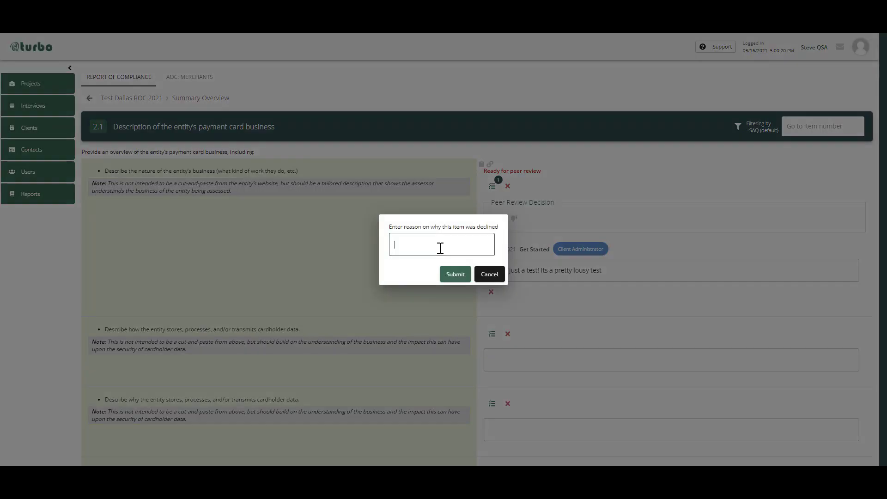
text(THis really does not describe the nature of our customers business.  Plea)
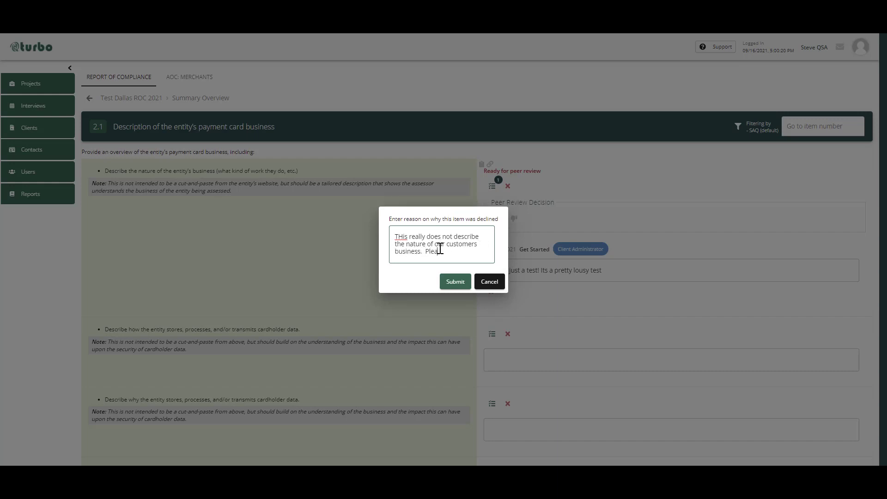
text(se update ASAP.)
click(402, 235)
key(BackSpace)
text(h)
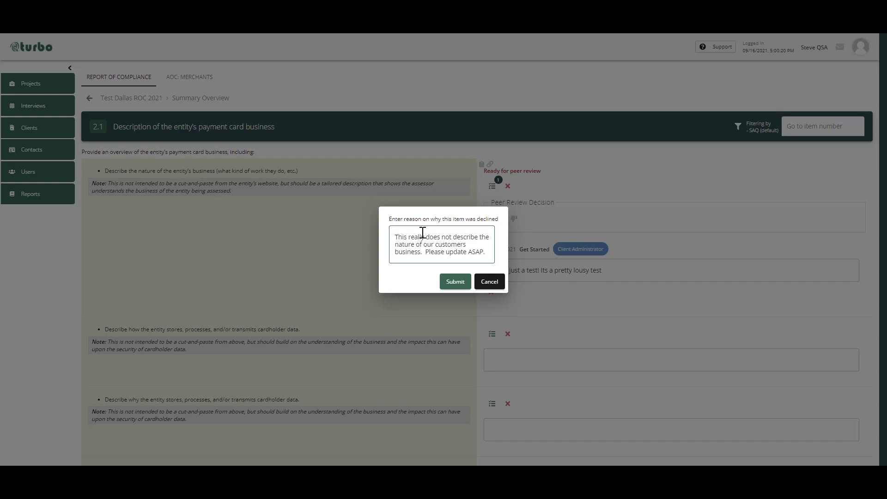
click(451, 283)
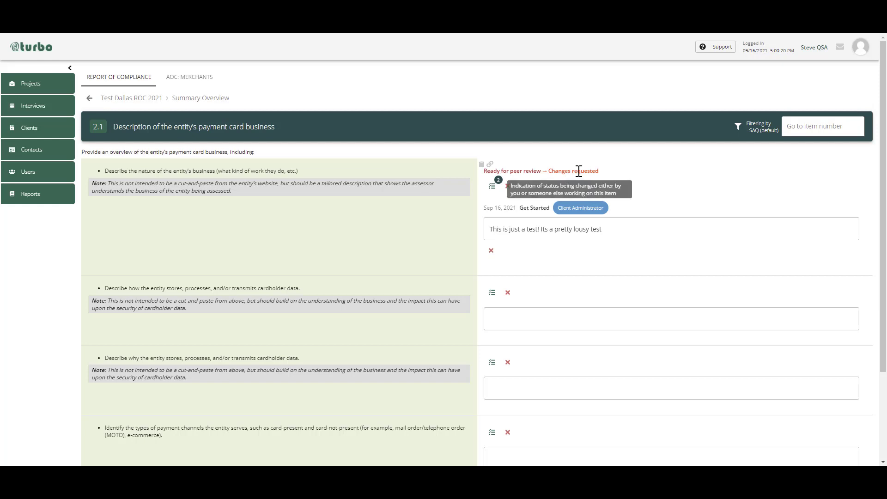
click(625, 231)
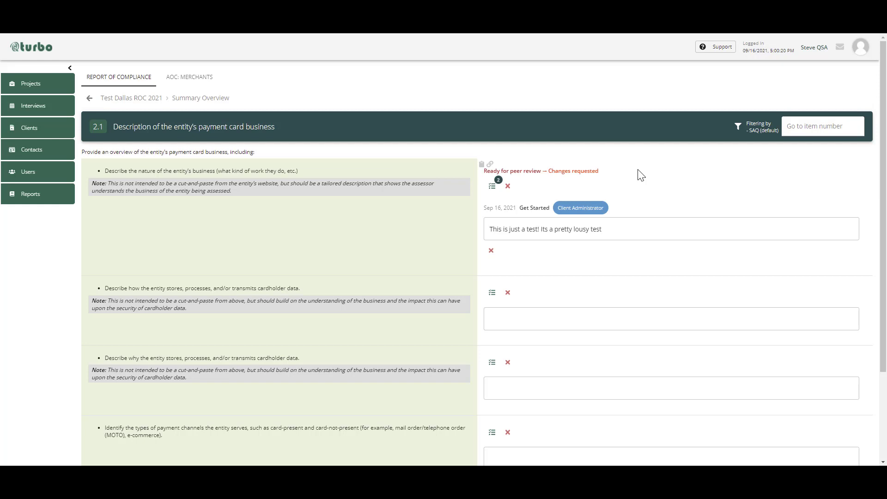
scroll(641, 175, down, 3)
scroll(641, 175, up, 3)
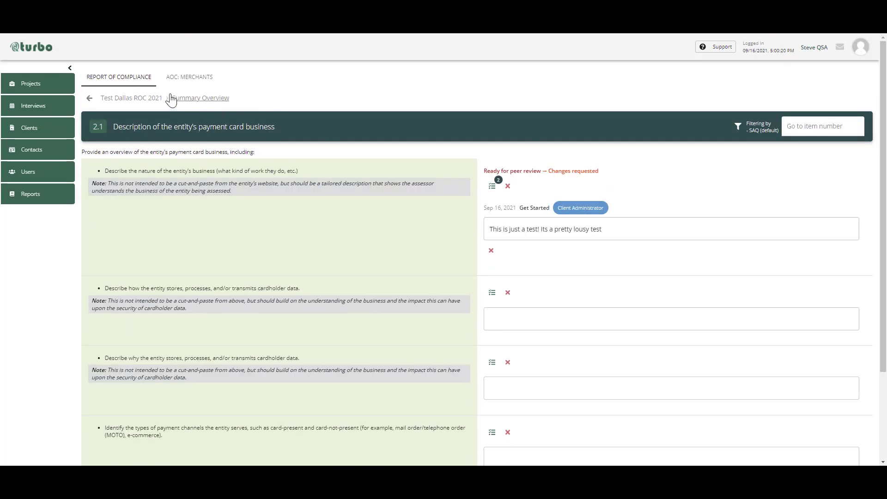
- Return to the Test Dallas ROC 2021 overview and open the Findings and Observations section
click(149, 100)
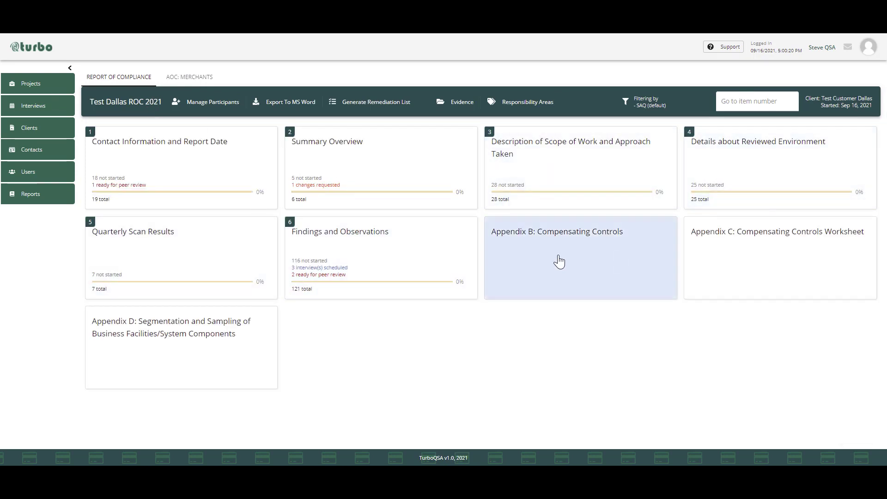
right_click(404, 257)
right_click(403, 255)
click(402, 256)
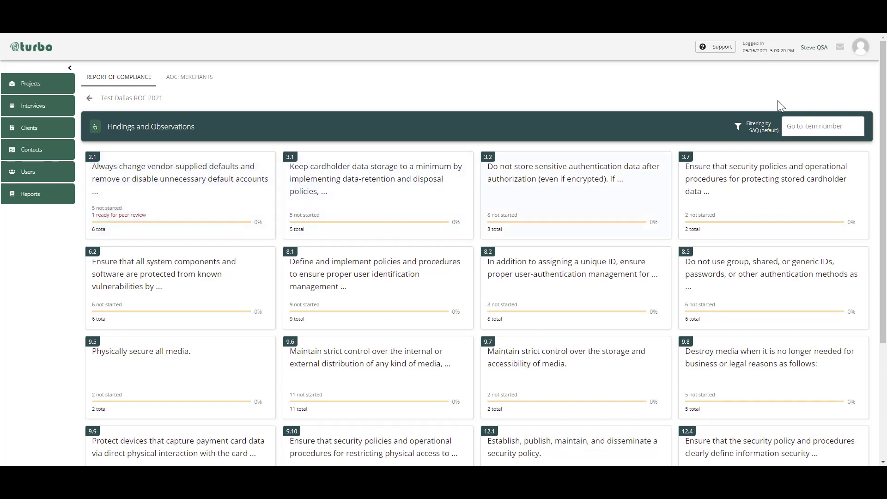
- Filter the Findings and Observations section to items with the status Ready for peer review
click(736, 130)
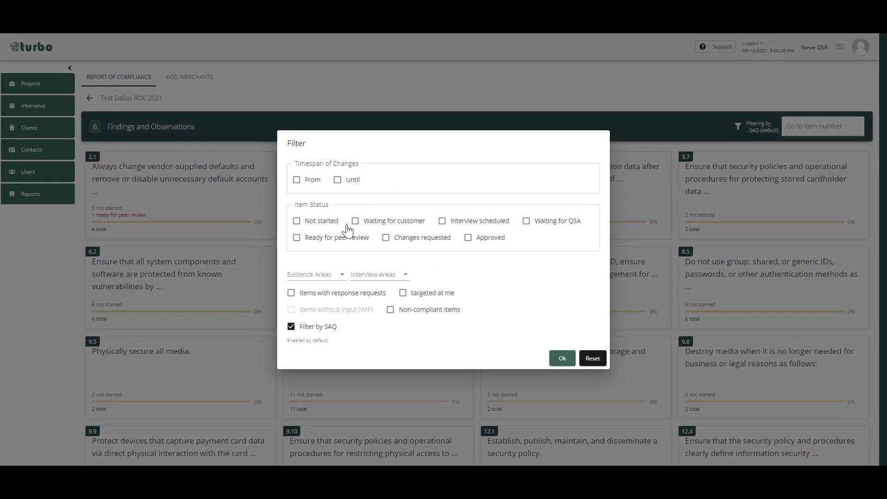
click(336, 238)
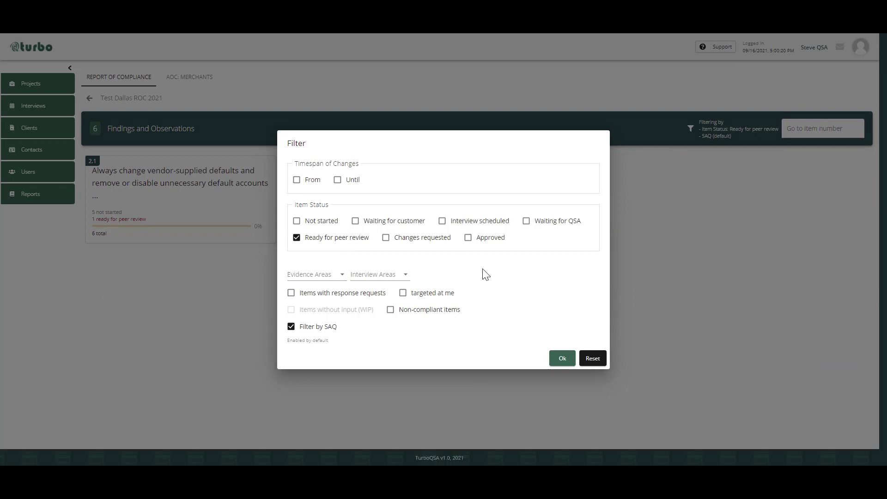
click(562, 359)
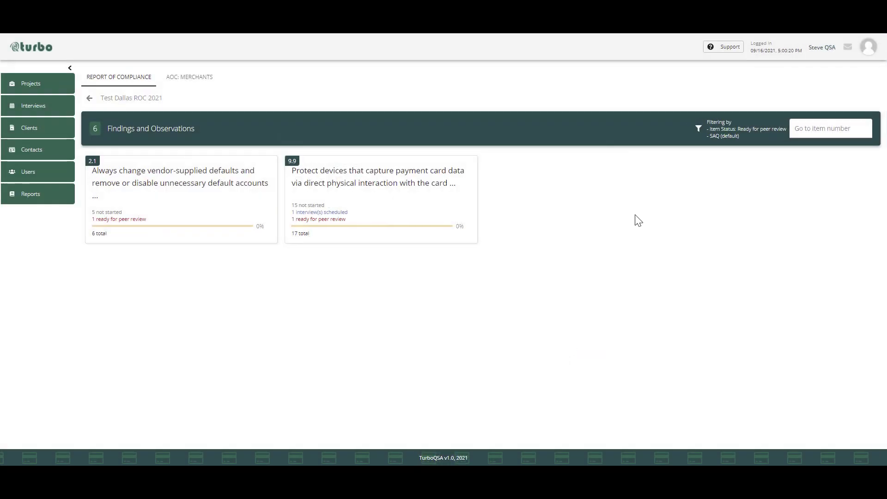
- Open requirement 2.1 on vendor-supplied defaults and review its compensating control worksheet without changing it
click(186, 229)
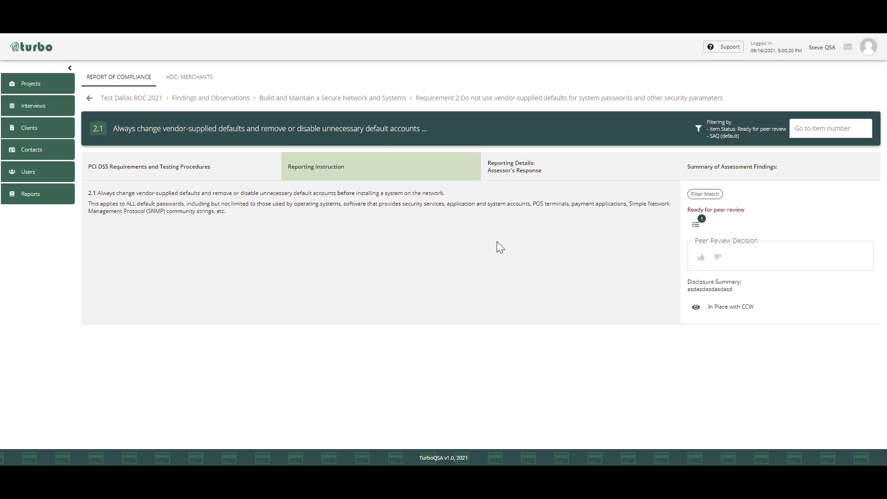
click(695, 309)
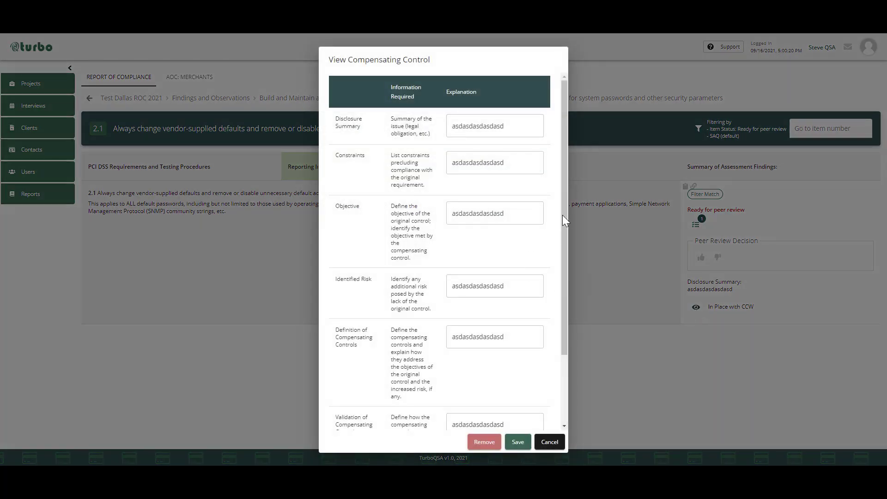
mouse_move(564, 213)
mouse_down()
mouse_move(565, 325)
mouse_move(574, 203)
mouse_up()
click(550, 442)
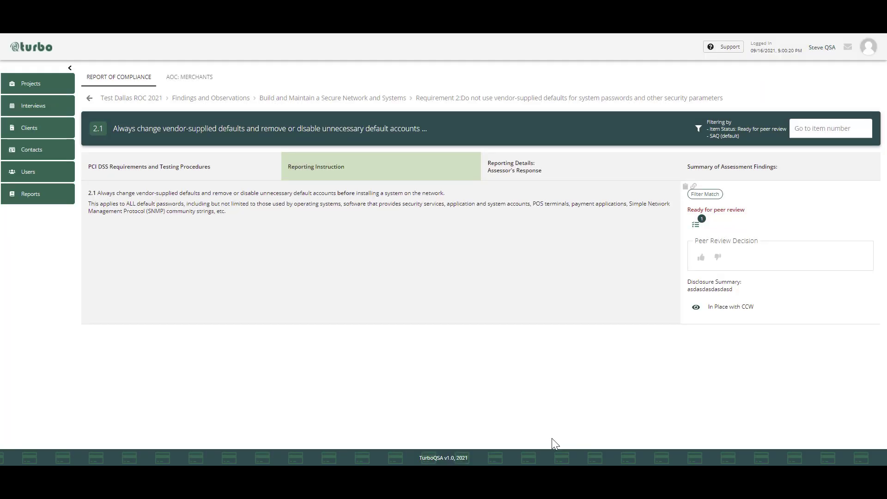
- Decline requirement 2.1 in peer review with the reason "You have to call me about this CCW."
click(717, 258)
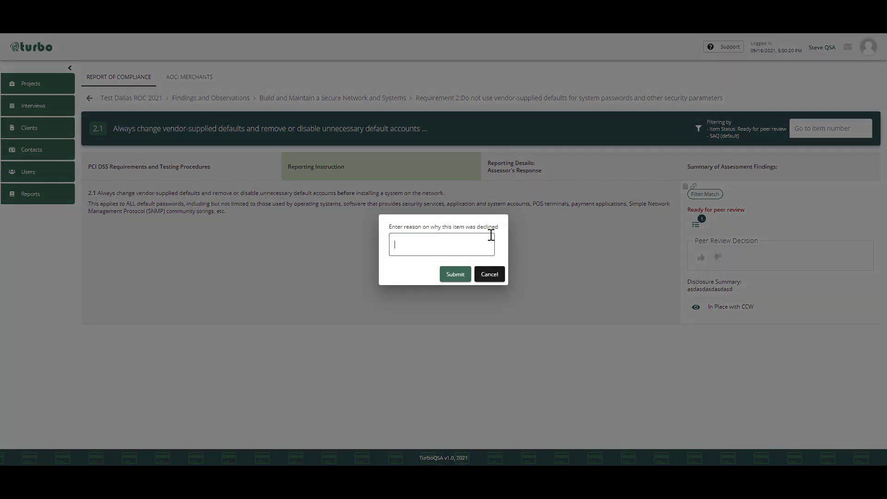
text(You have to call me about this)
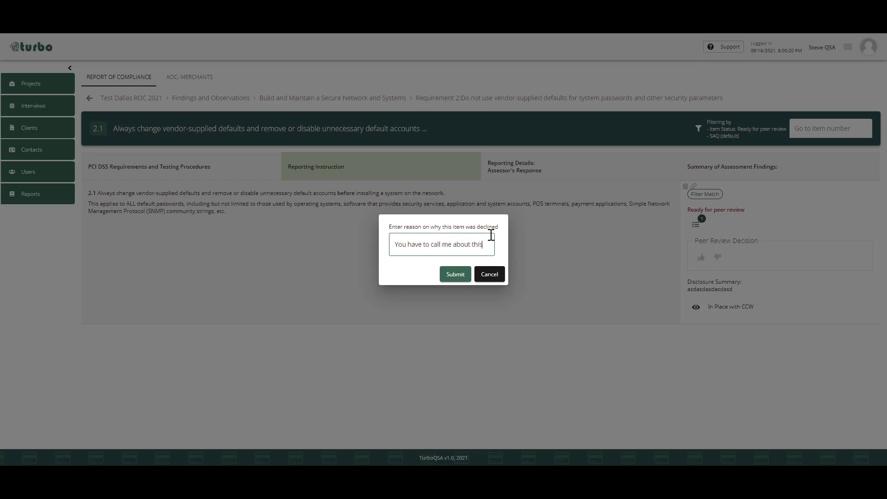
text( CCW.)
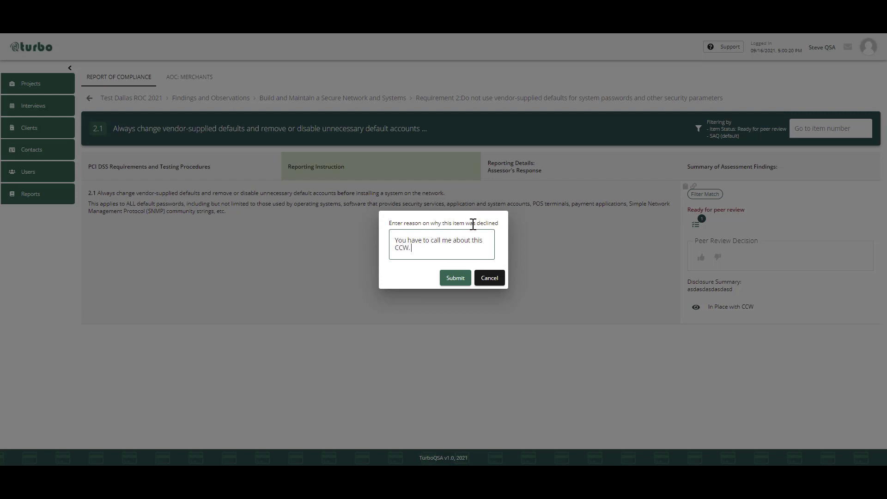
click(456, 277)
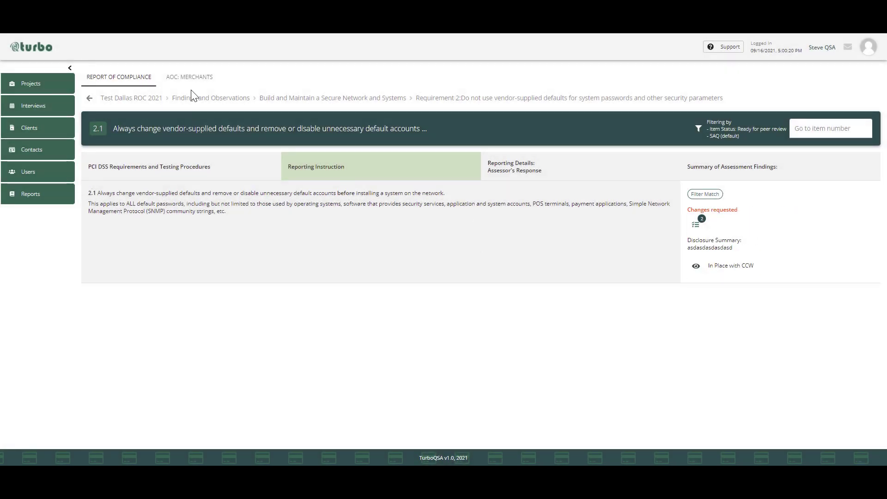
- Return to Findings and Observations, open requirement 9.9 on protecting payment card capture devices, and approve its item in peer review
click(232, 101)
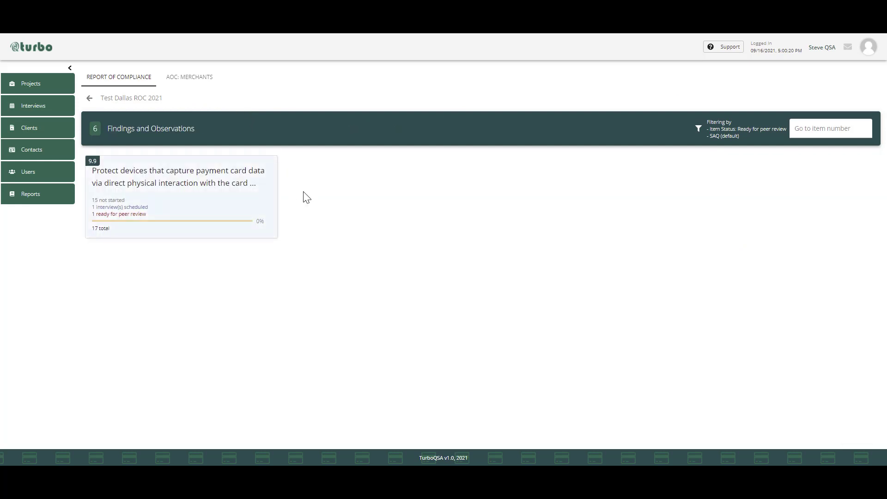
click(180, 209)
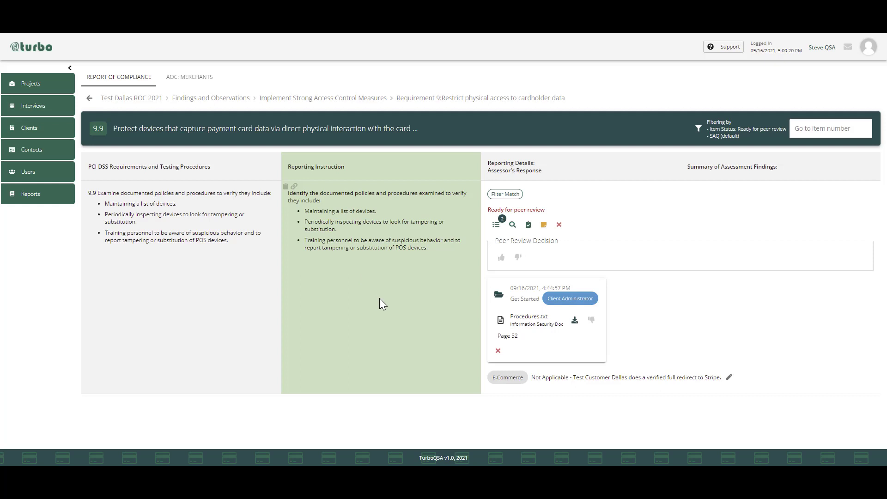
click(501, 258)
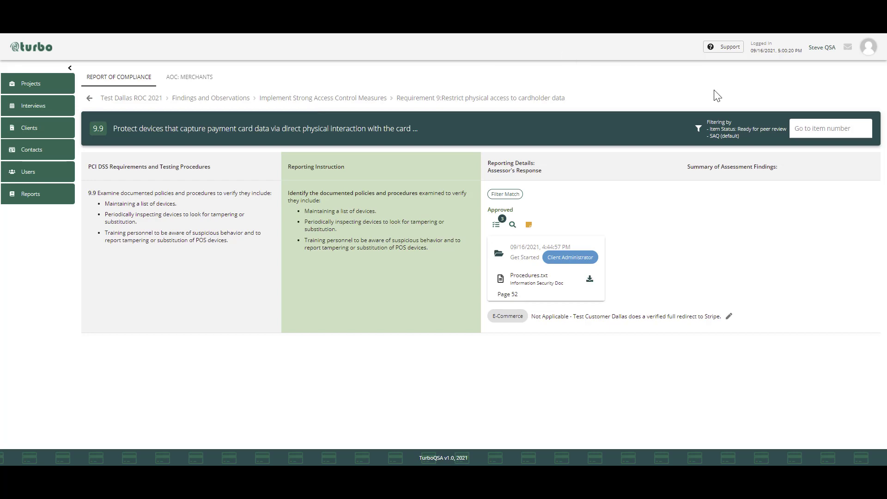
- Remove the Ready for peer review status from the item filter, keeping the SAQ filter on
click(698, 128)
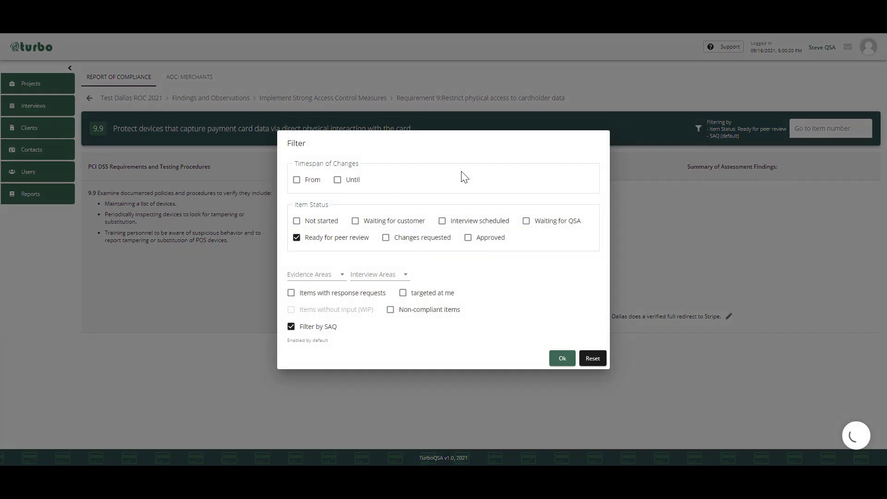
click(337, 239)
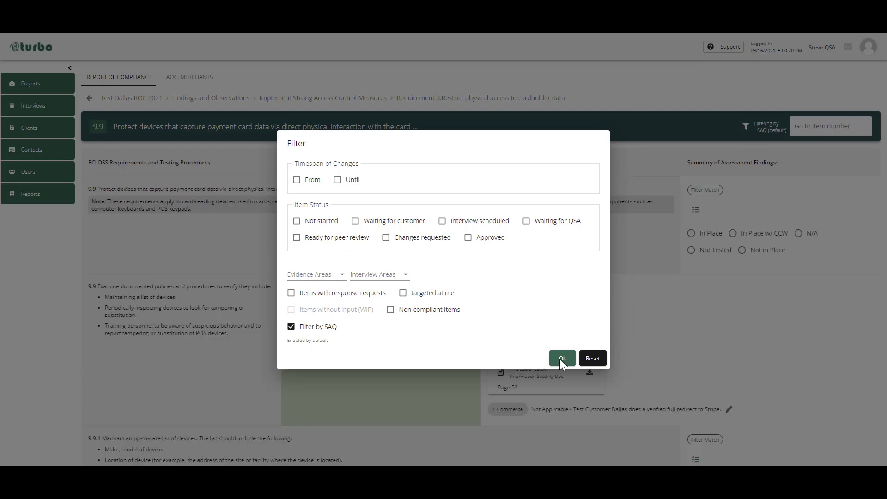
click(563, 358)
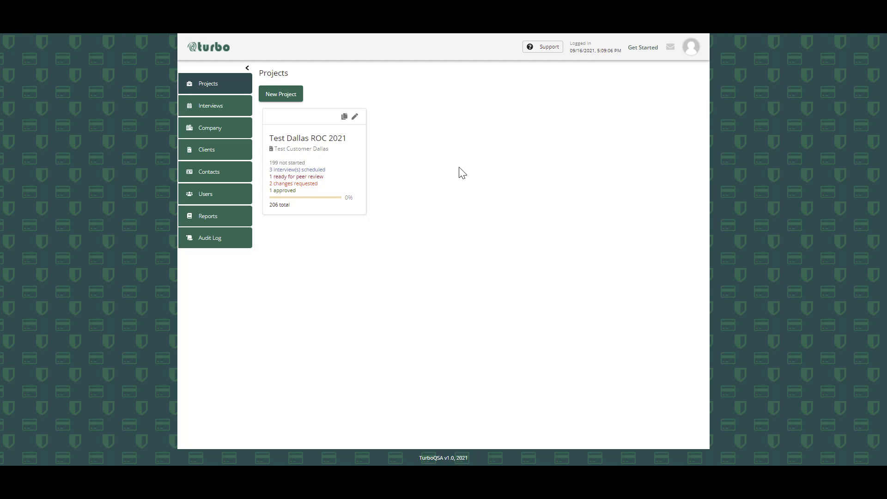
- Open the Test Dallas ROC 2021 project and export its report of compliance to MS Word
click(308, 165)
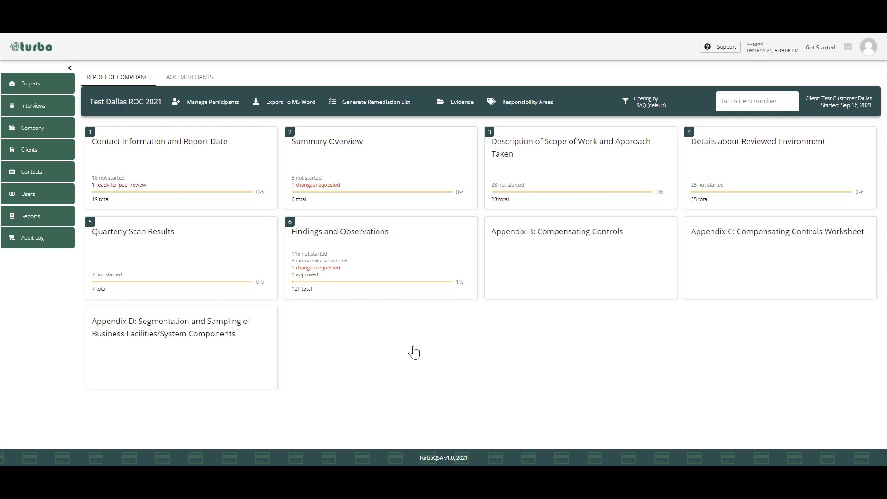
click(279, 106)
click(721, 48)
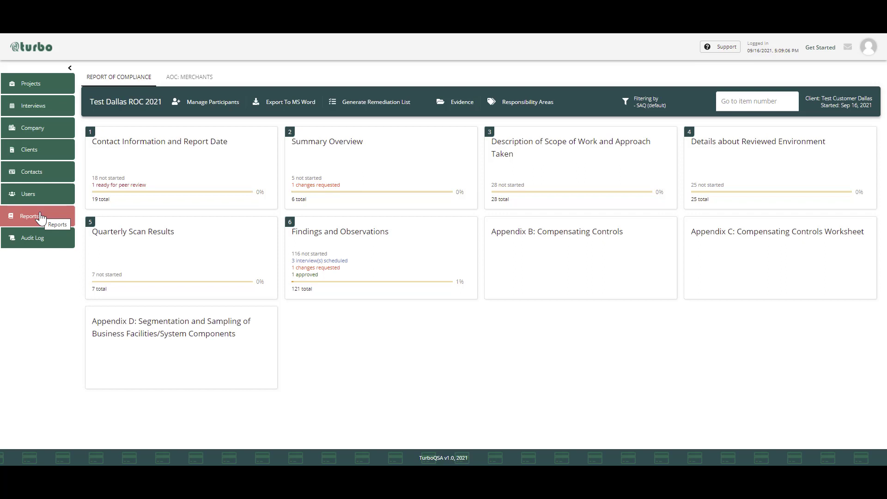
- Generate the status report for Test Dallas ROC 2021 from 09/09/2021 until 09/16/2021 and highlight its progress summary
click(40, 217)
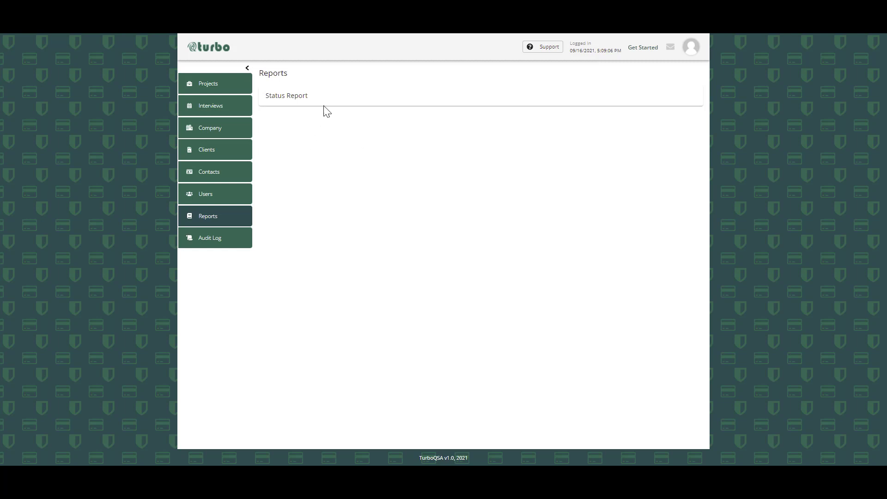
click(293, 97)
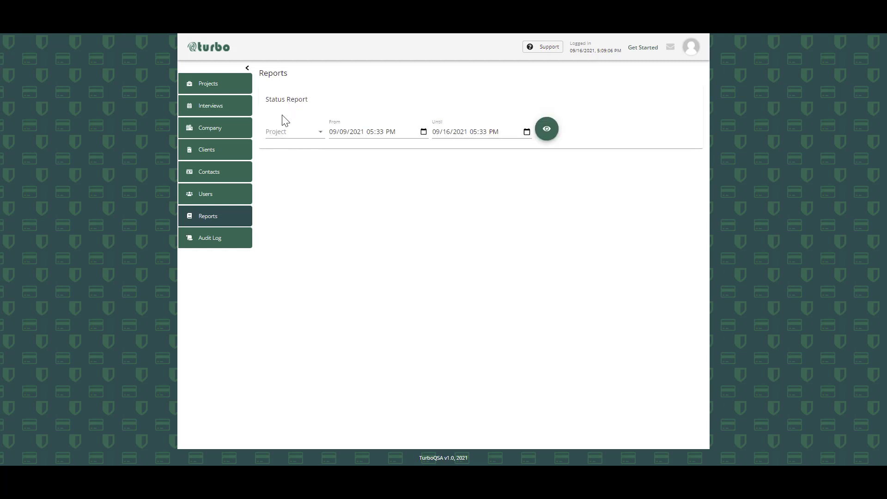
click(291, 133)
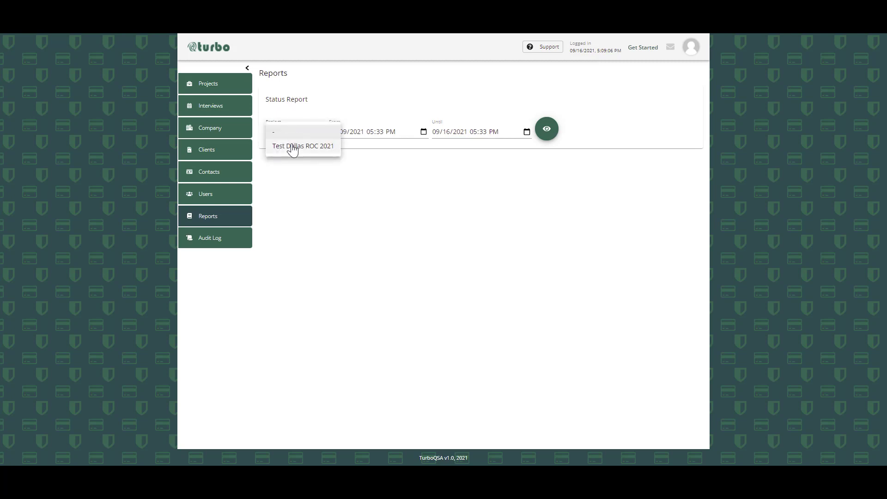
click(291, 147)
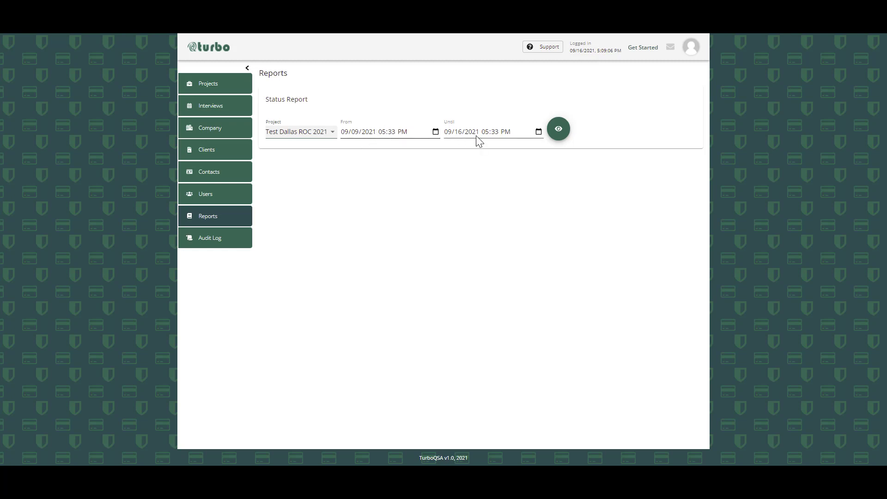
click(559, 129)
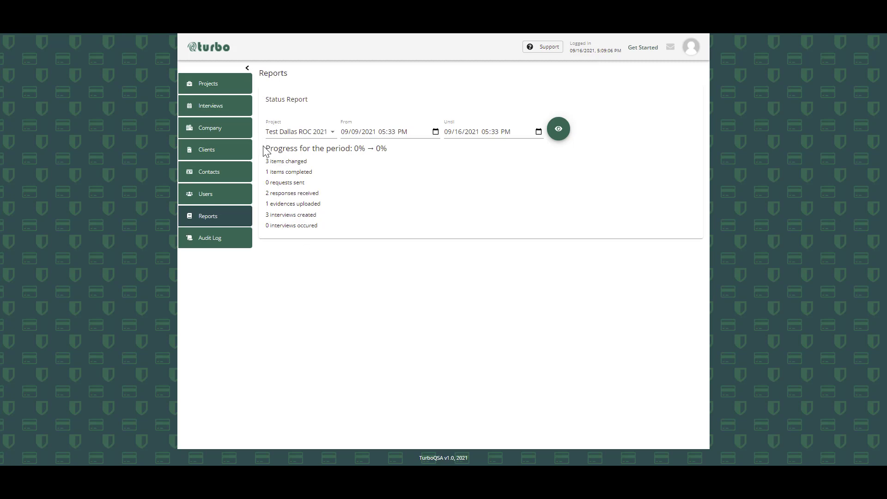
drag(267, 149, 334, 246)
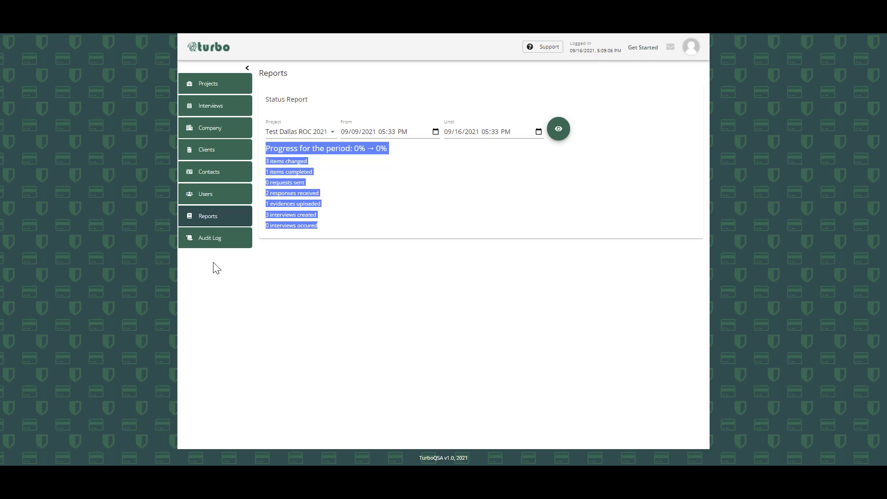
- Search the audit log for the project Test Dallas ROC 2021 over the period 09/09/2021 to 09/16/2021
right_click(222, 238)
click(221, 238)
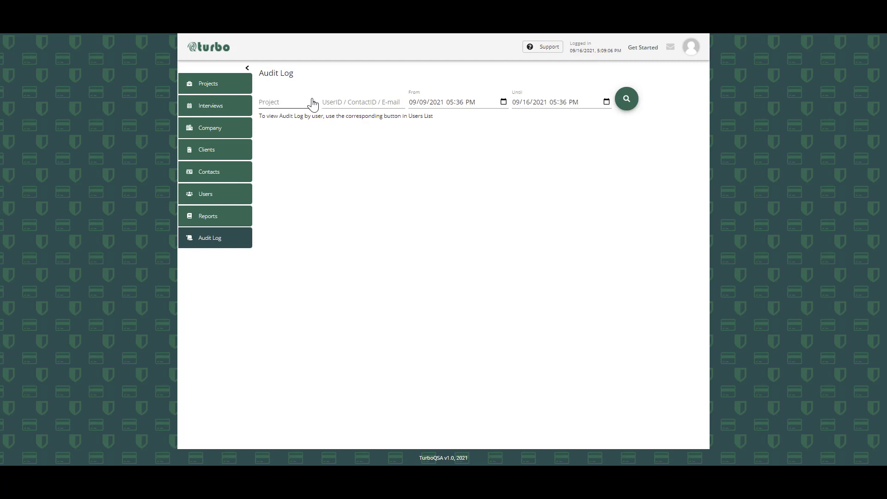
click(310, 102)
click(294, 116)
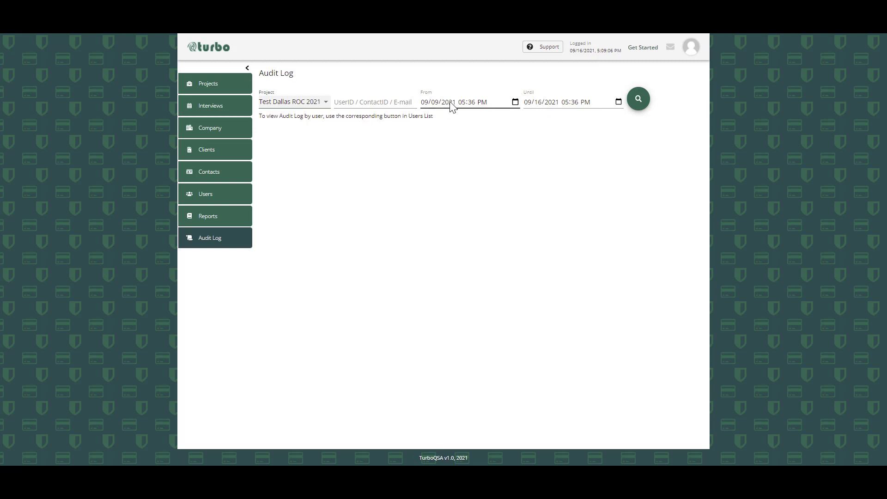
click(643, 101)
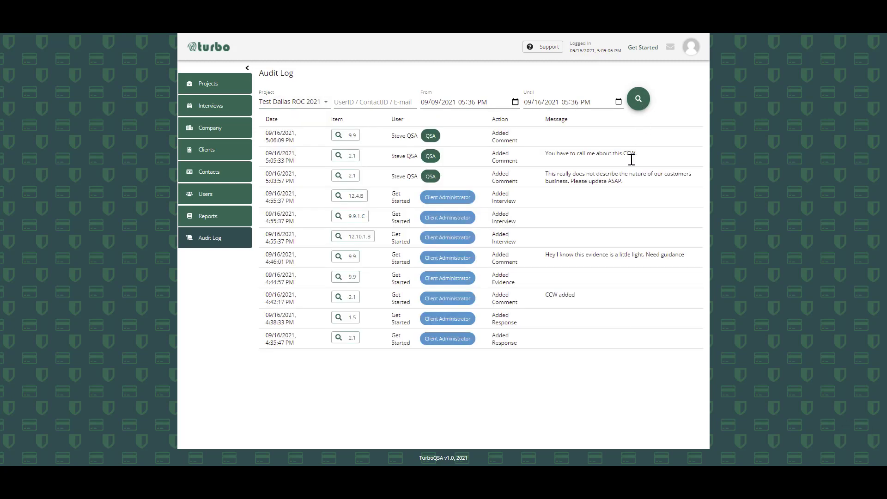